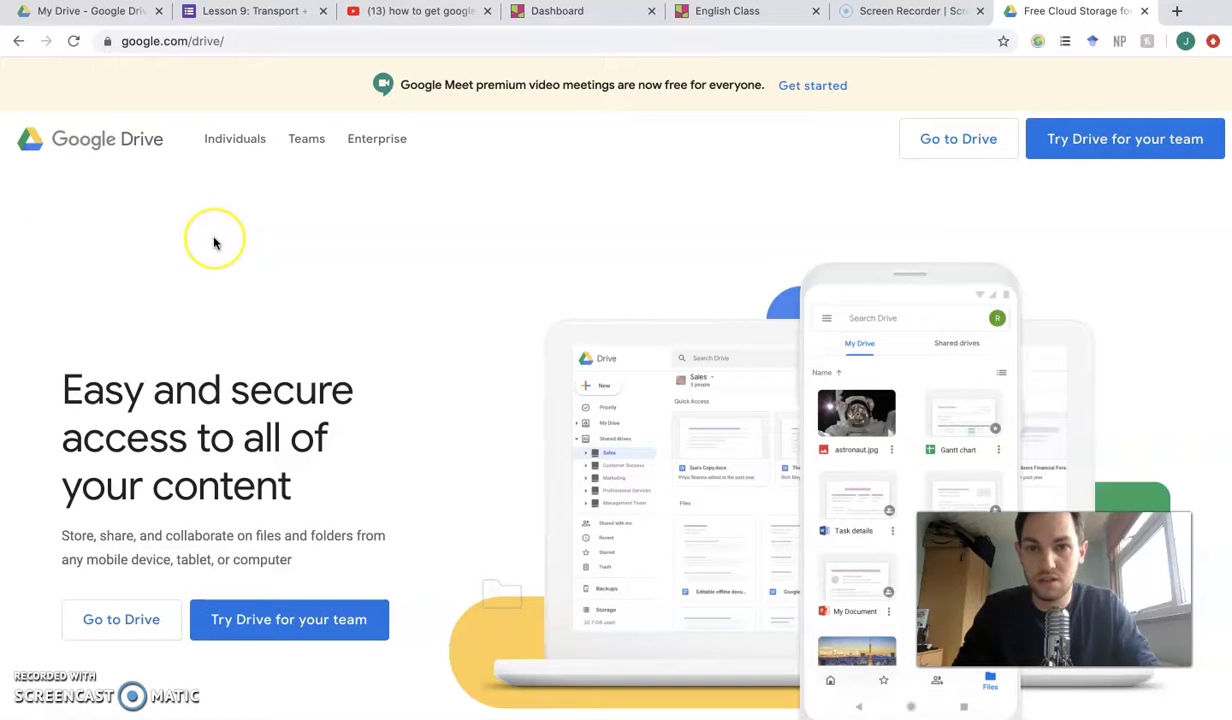
Look over the YouTube results for "how to get google drive" and return to the Google Drive landing page.
{"action": "left_click", "coordinate": [410, 11]}
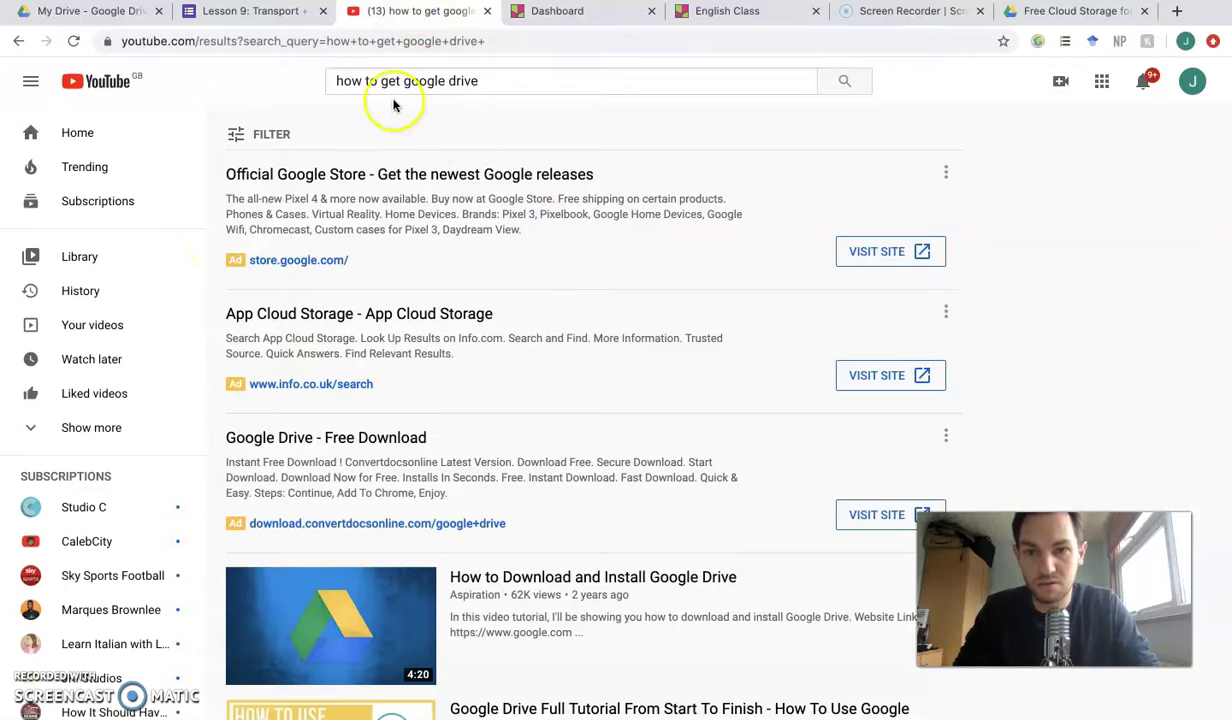
{"action": "scroll", "coordinate": [533, 103], "scroll_direction": "down", "scroll_amount": 2}
{"action": "scroll", "coordinate": [533, 103], "scroll_direction": "down", "scroll_amount": 4}
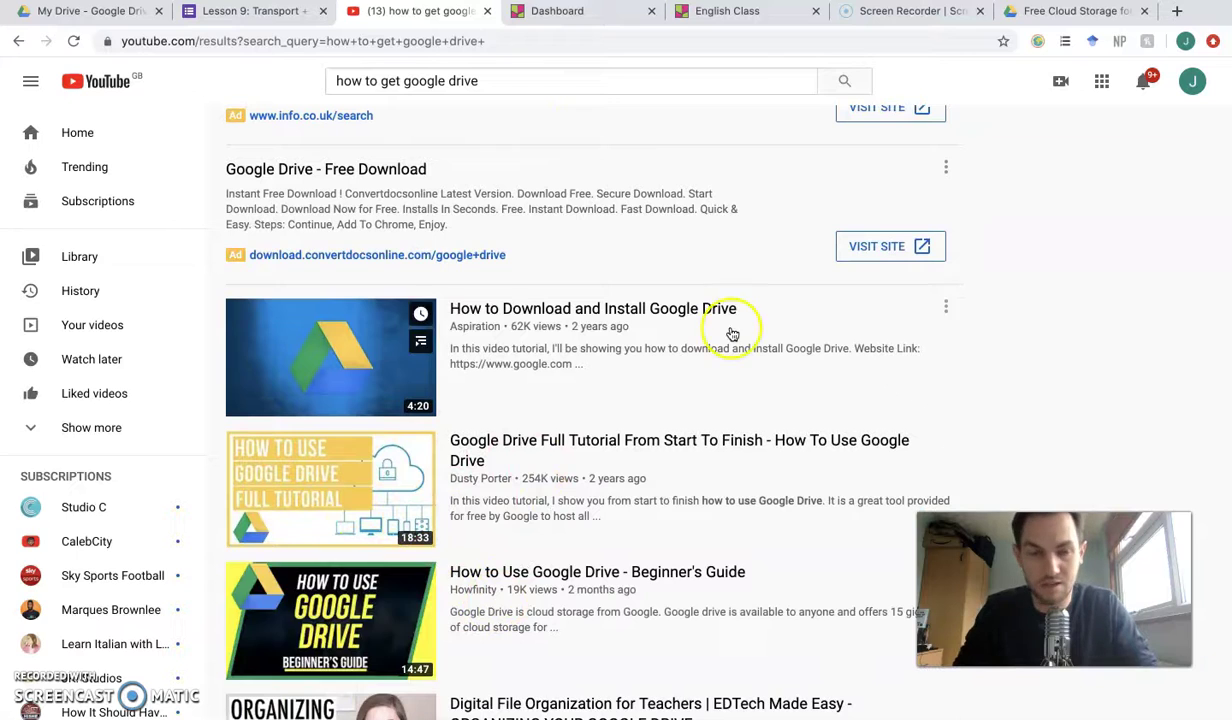
{"action": "left_click", "coordinate": [1037, 12]}
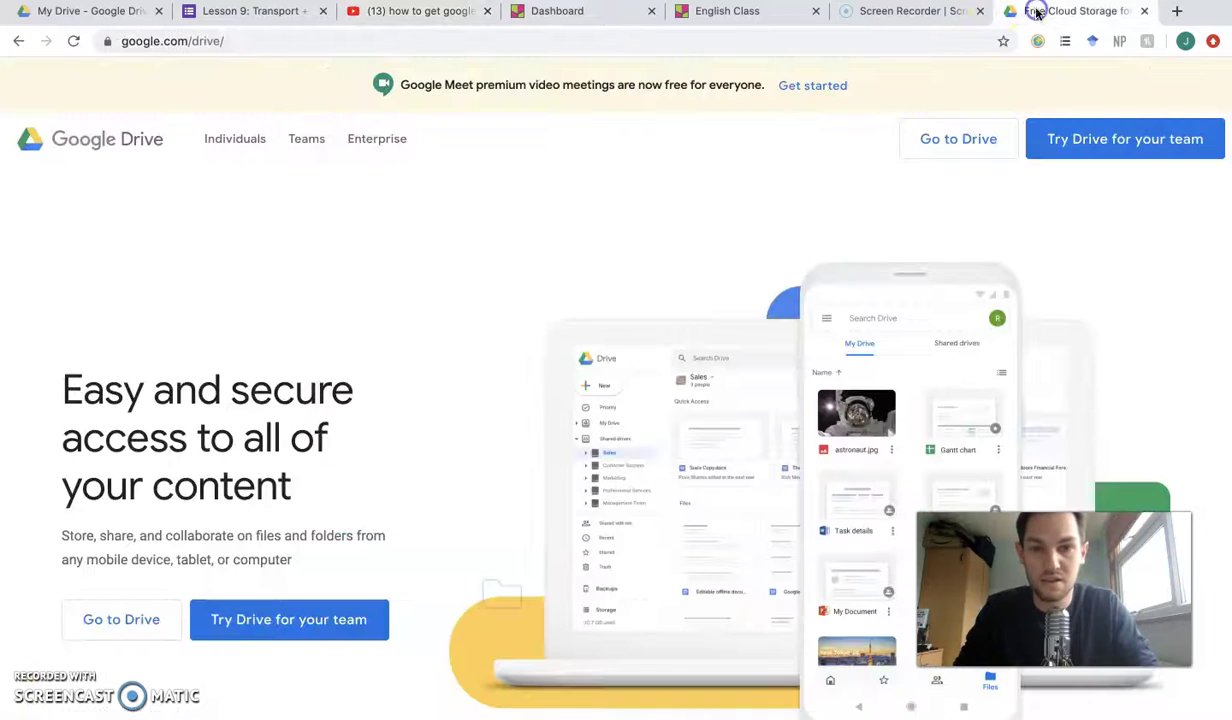
Go to Drive and switch to the last Google account in the list of signed-in accounts.
{"action": "left_click", "coordinate": [960, 139]}
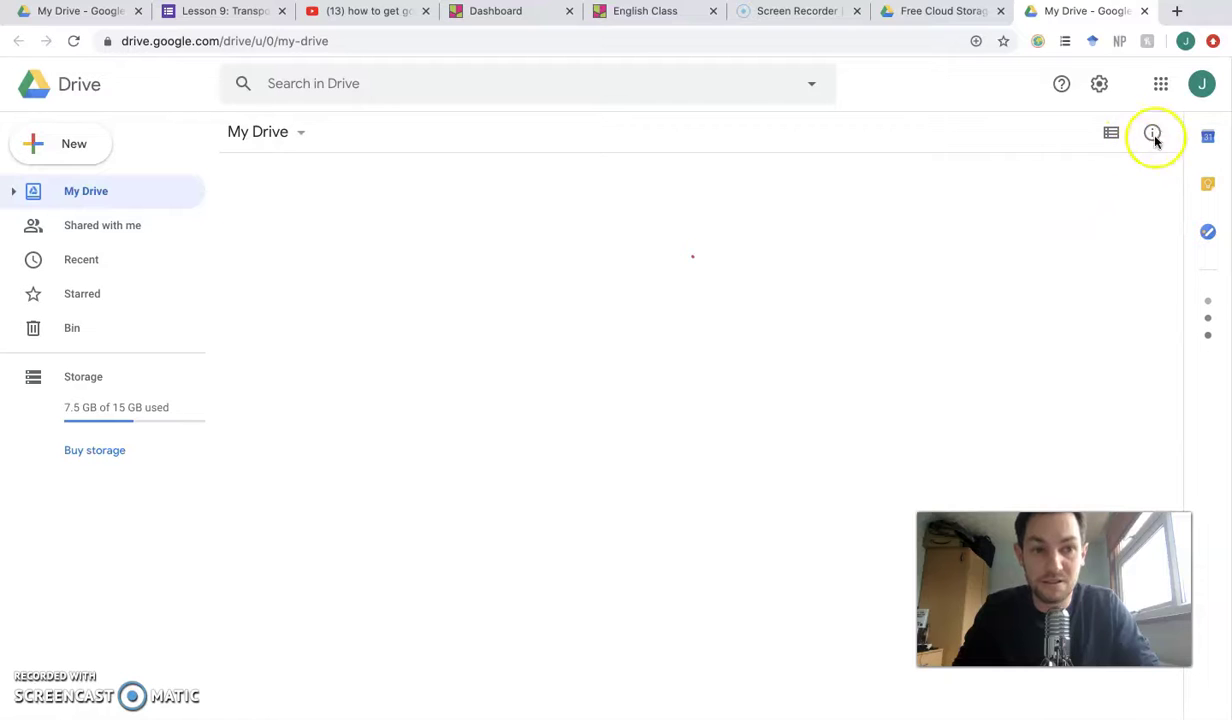
{"action": "left_click", "coordinate": [1199, 86]}
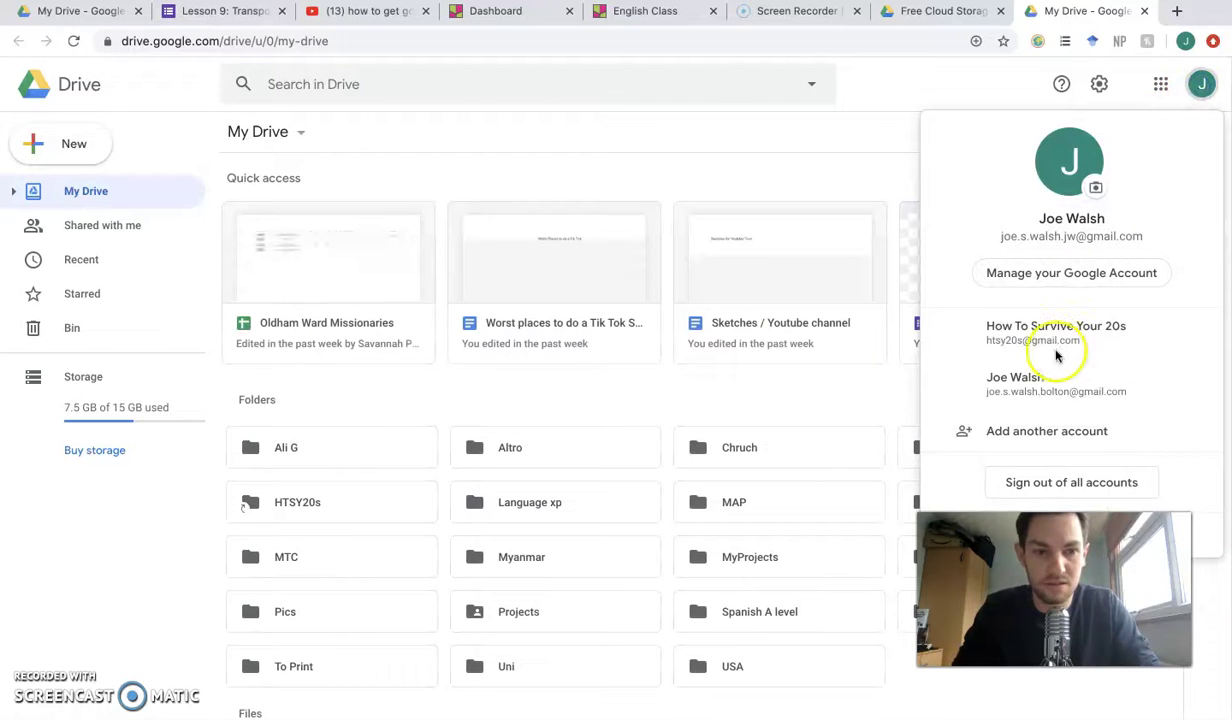
{"action": "left_click", "coordinate": [1037, 388]}
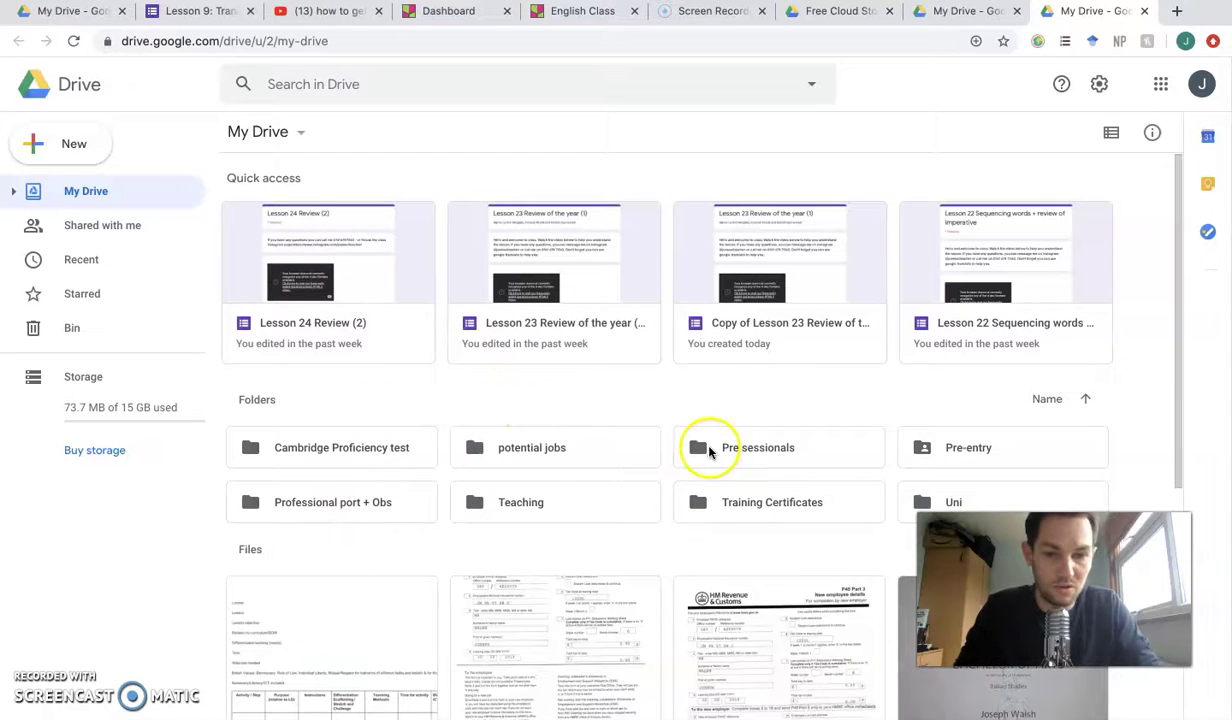
Create a new blank Google Form from Drive.
{"action": "left_click", "coordinate": [70, 154]}
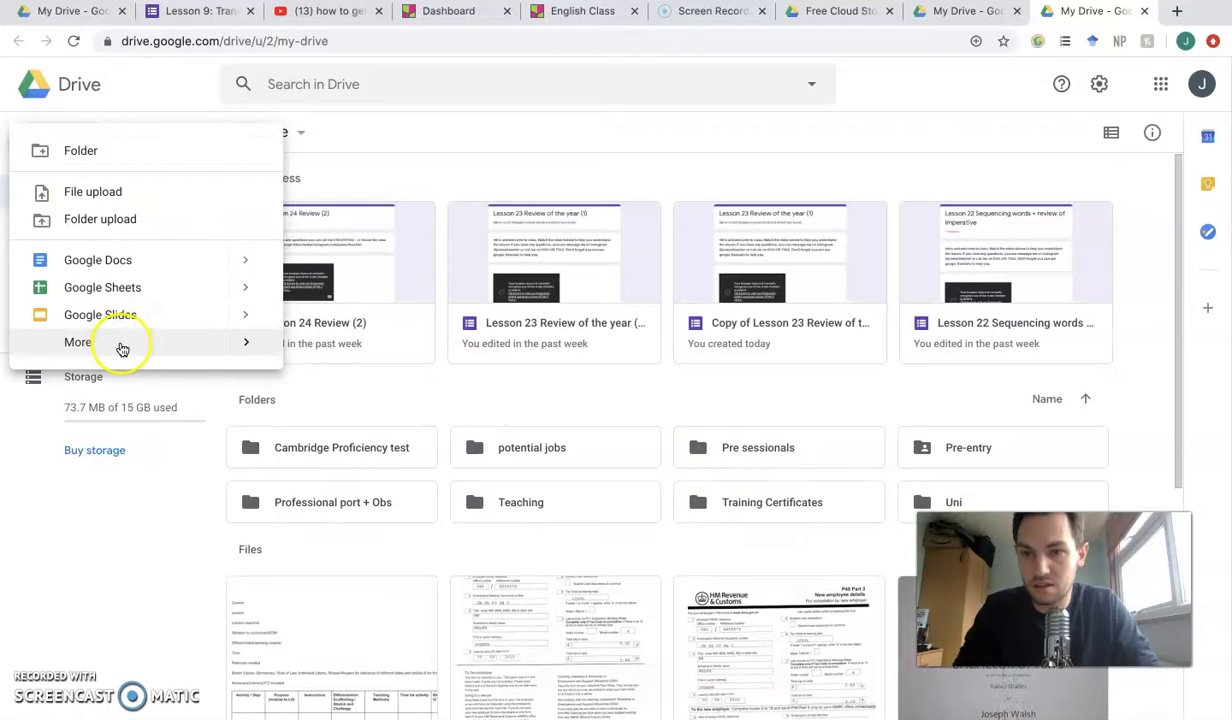
{"action": "mouse_move", "coordinate": [124, 347]}
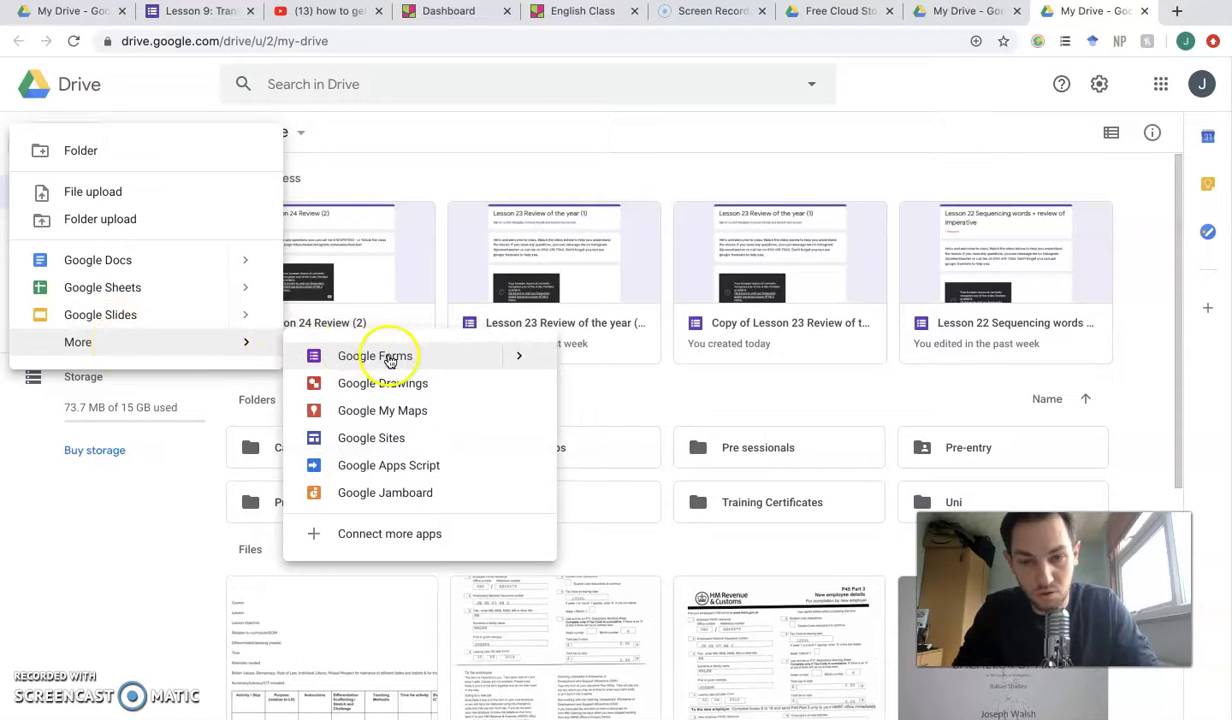
{"action": "left_click", "coordinate": [466, 357]}
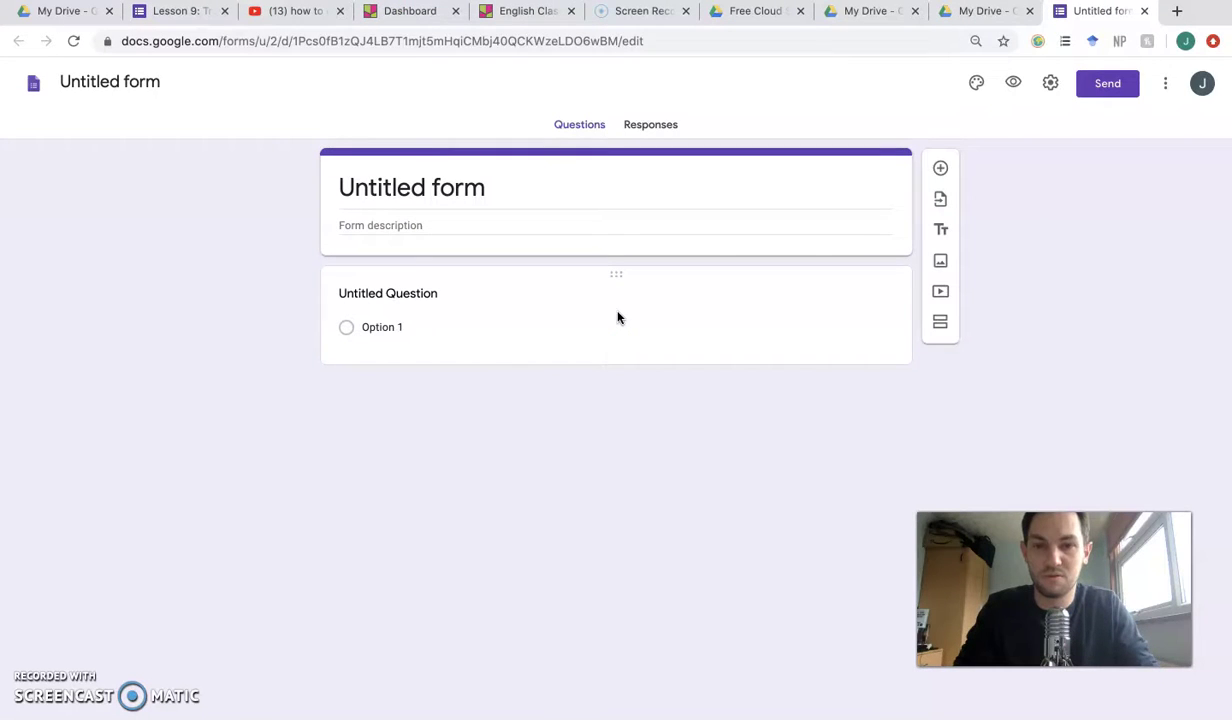
Title the form "Practice lesson" and apply the same name to the form file.
{"action": "left_click", "coordinate": [520, 200]}
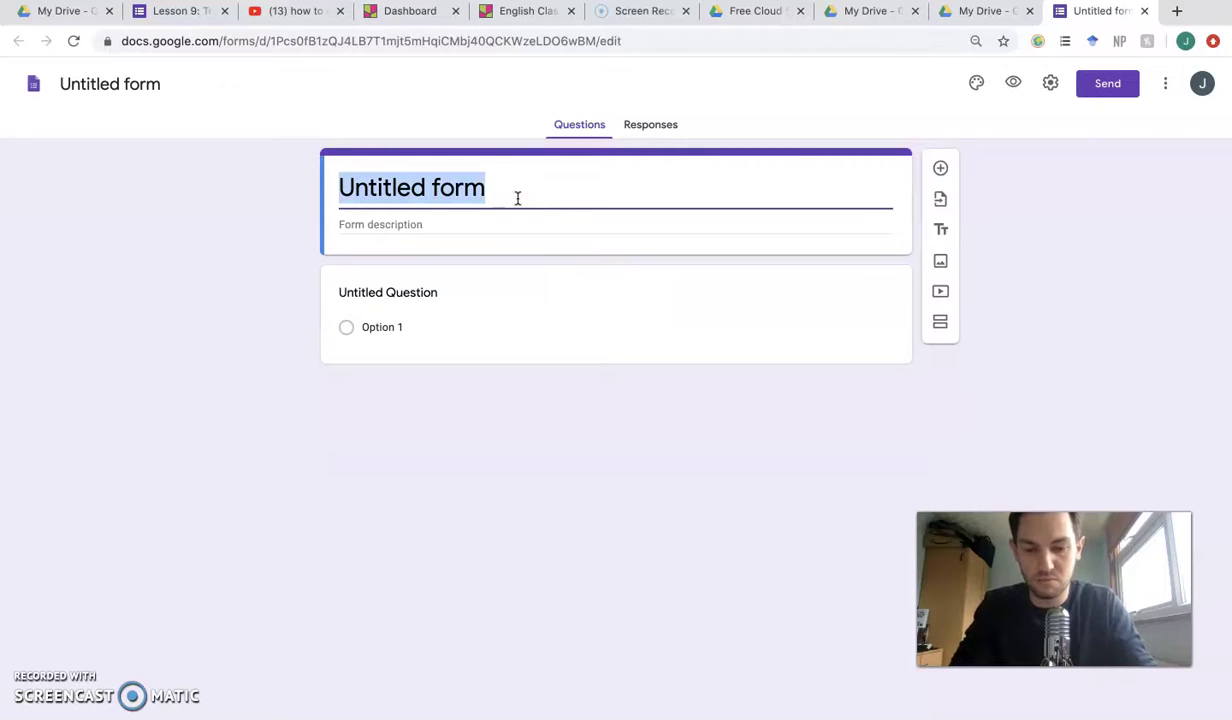
{"action": "type", "text": "Practice lesson"}
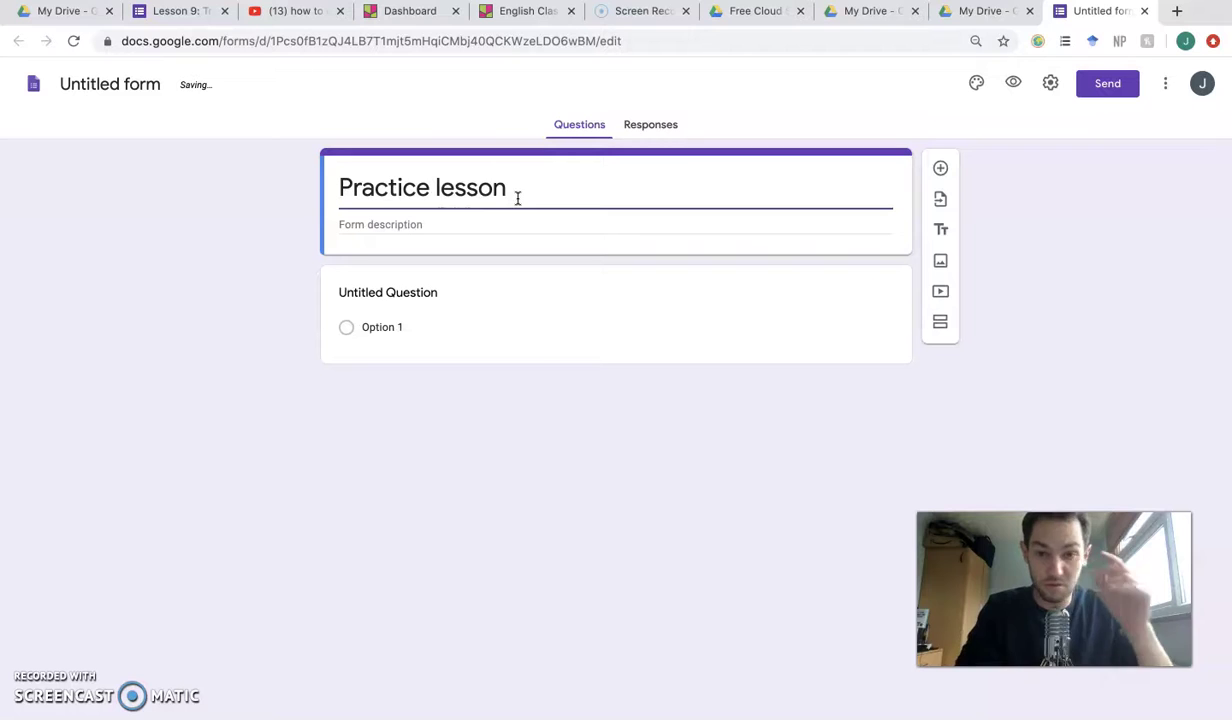
{"action": "left_click", "coordinate": [468, 333]}
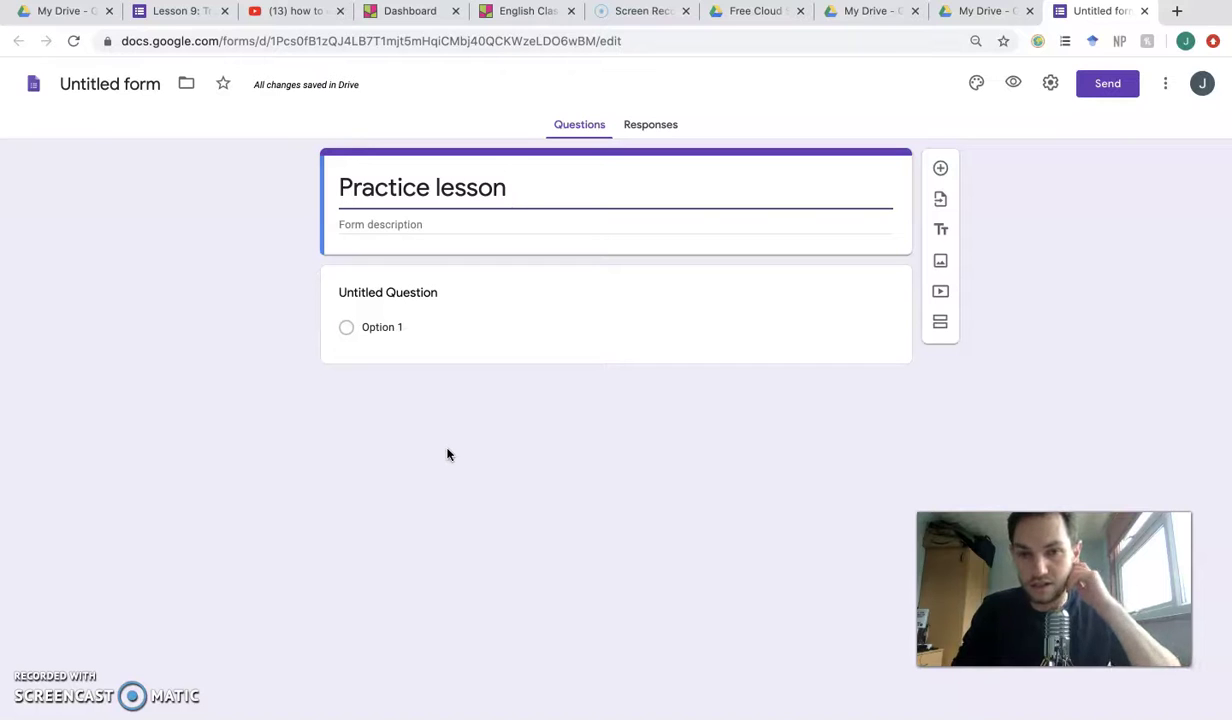
{"action": "left_click", "coordinate": [117, 84]}
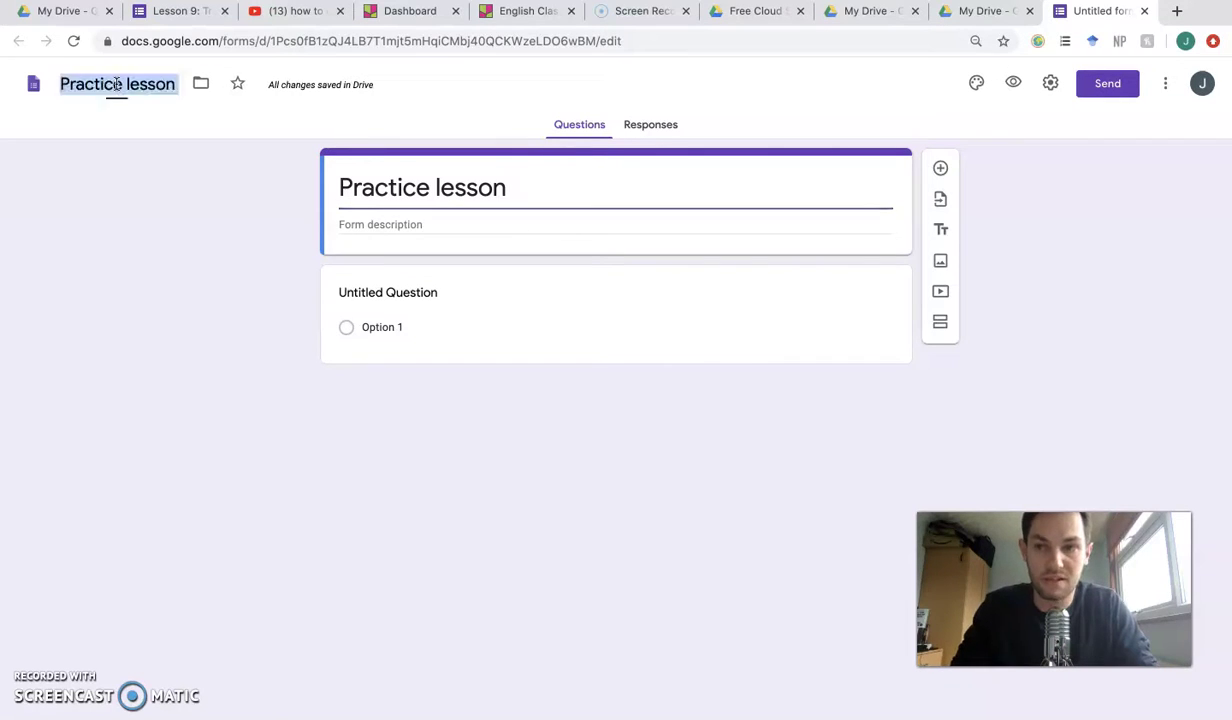
{"action": "left_click", "coordinate": [176, 282]}
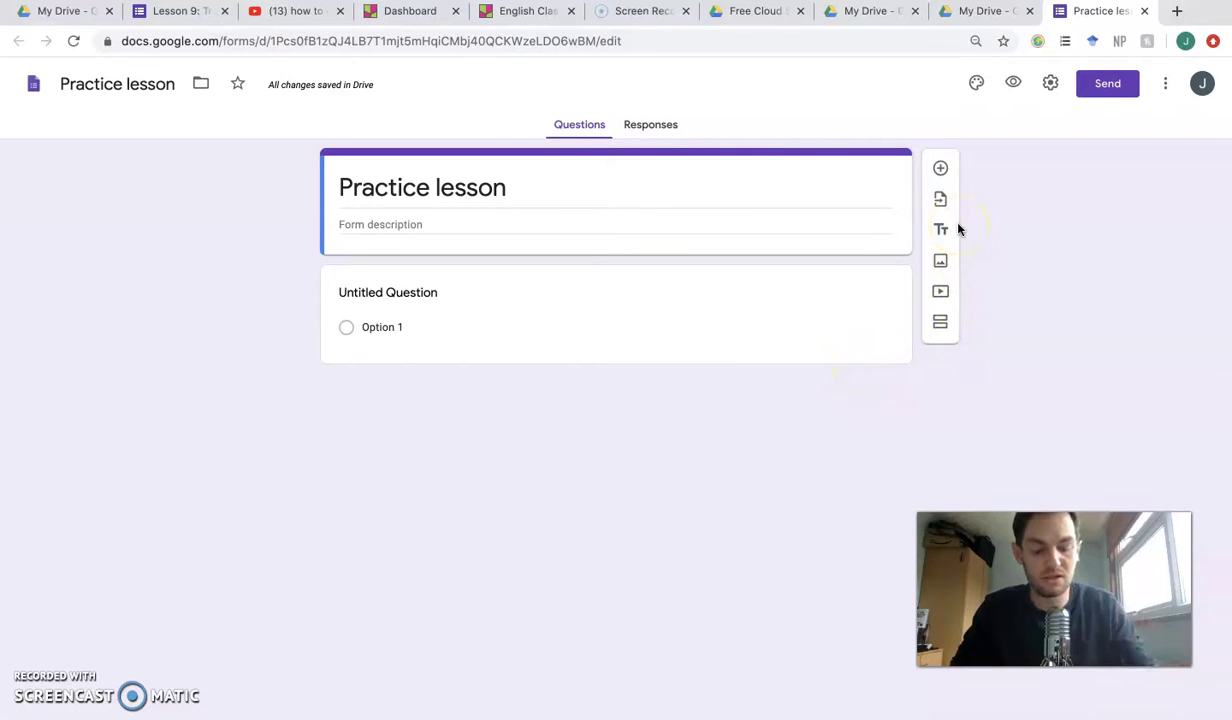
Add a multiple choice question and a title-and-description block, and move the block directly below the form header.
{"action": "left_click", "coordinate": [941, 171]}
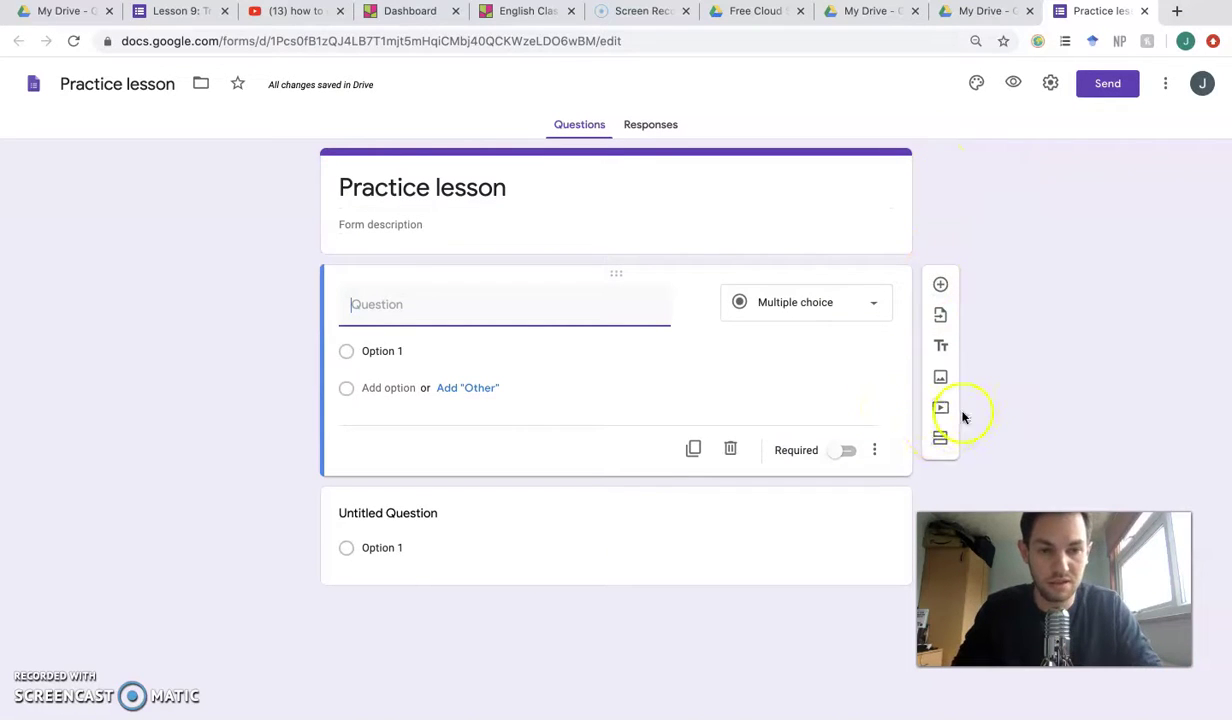
{"action": "left_click", "coordinate": [941, 347]}
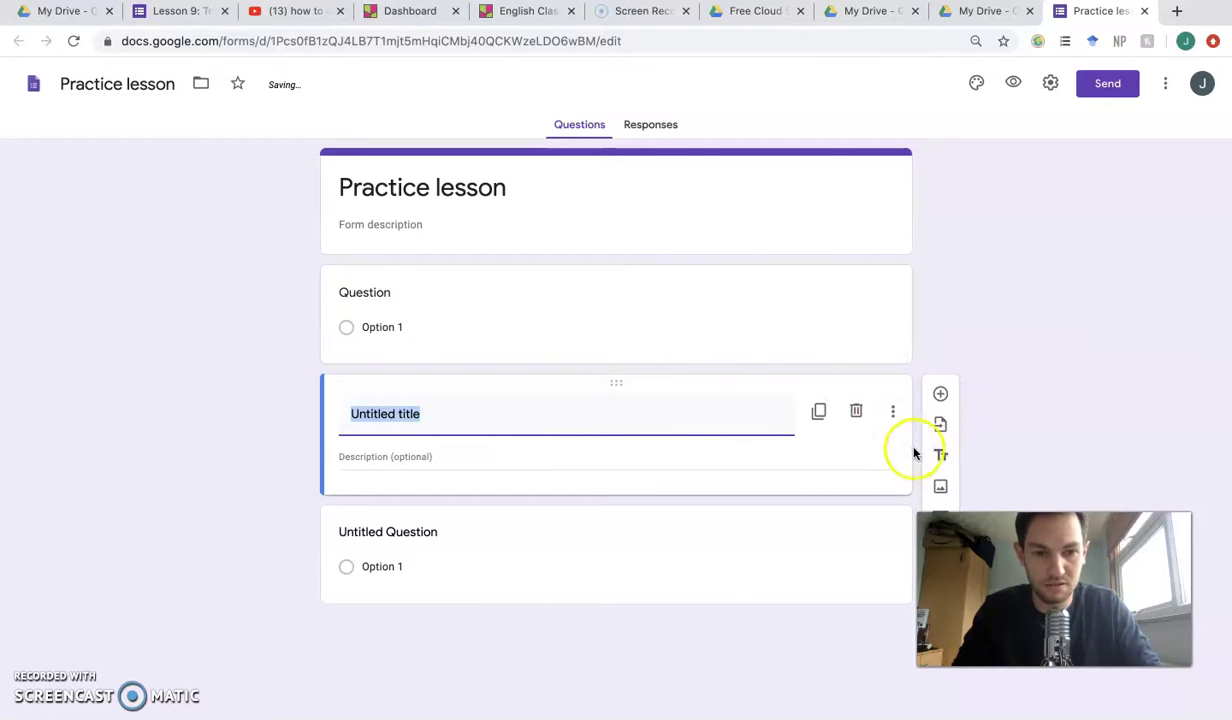
{"action": "left_click", "coordinate": [698, 288]}
{"action": "left_click_drag", "start_coordinate": [698, 377], "coordinate": [699, 243]}
Replace the text block's placeholder title with "Explaining what the lesson is about.".
{"action": "left_click", "coordinate": [605, 300]}
{"action": "key", "text": "BackSpace"}
{"action": "key", "text": "BackSpace"}
{"action": "key", "text": "BackSpace"}
{"action": "key", "text": "BackSpace"}
{"action": "key", "text": "BackSpace"}
{"action": "key", "text": "BackSpace"}
{"action": "key", "text": "BackSpace"}
{"action": "key", "text": "BackSpace"}
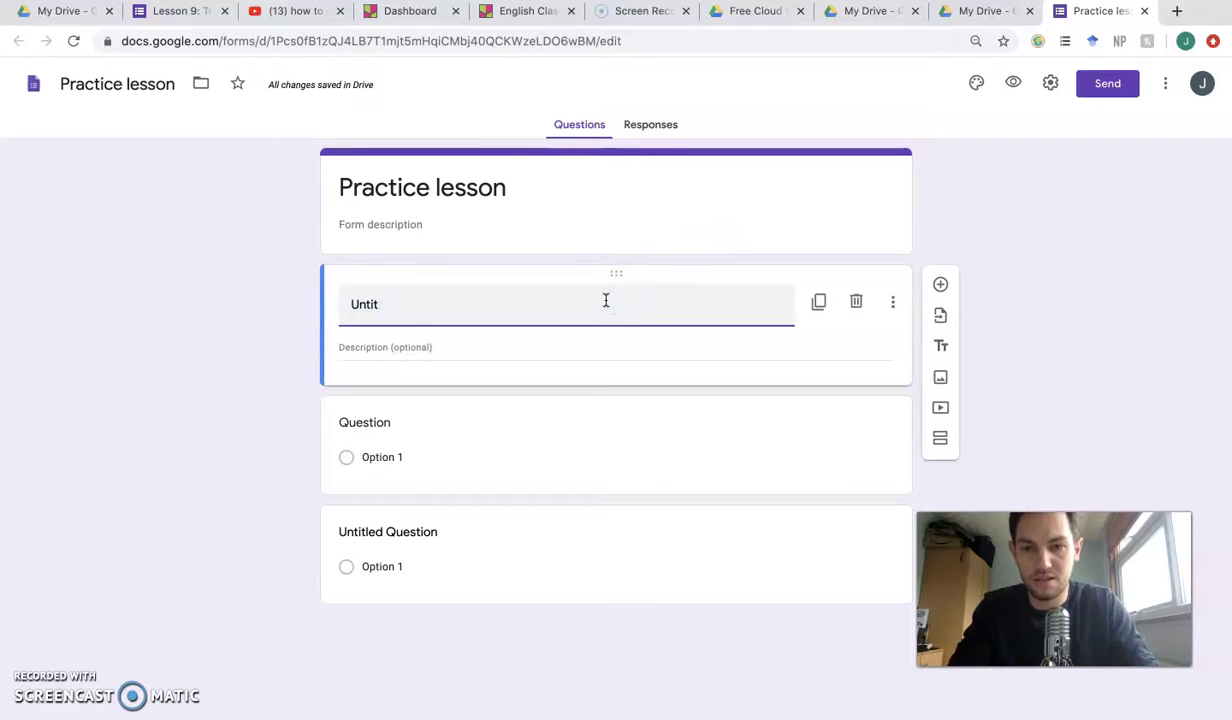
{"action": "type", "text": "Explaining w"}
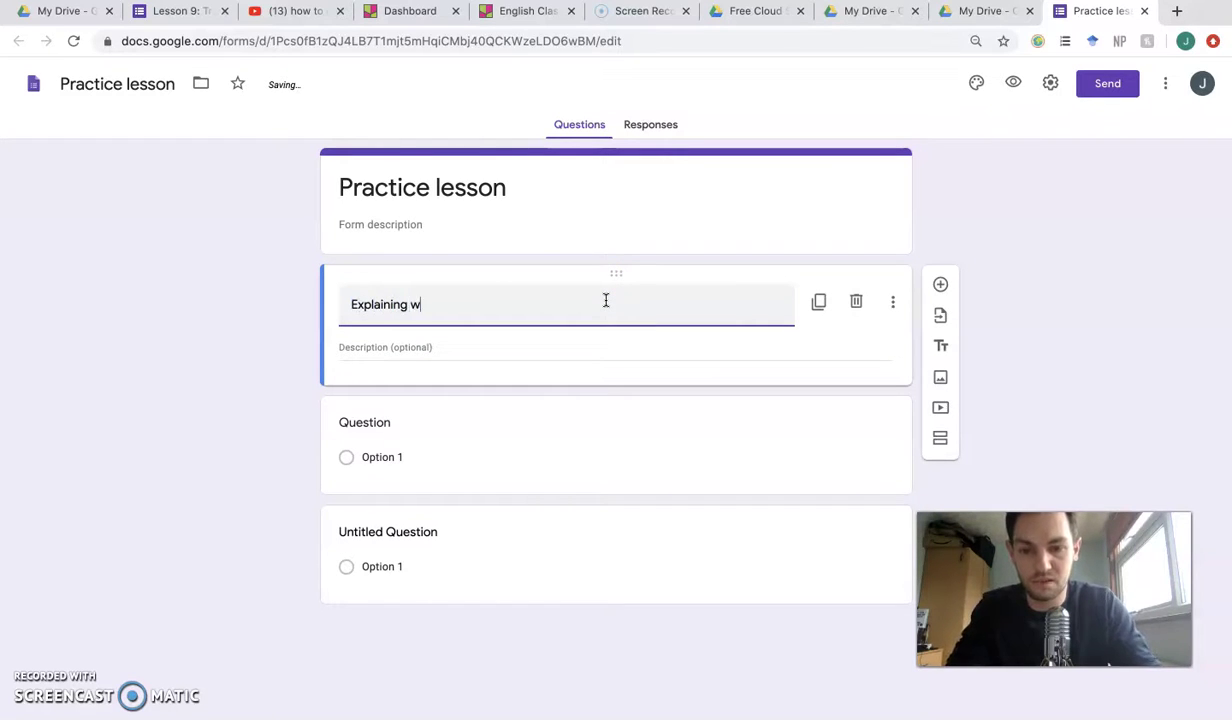
{"action": "type", "text": "hat the lesson "}
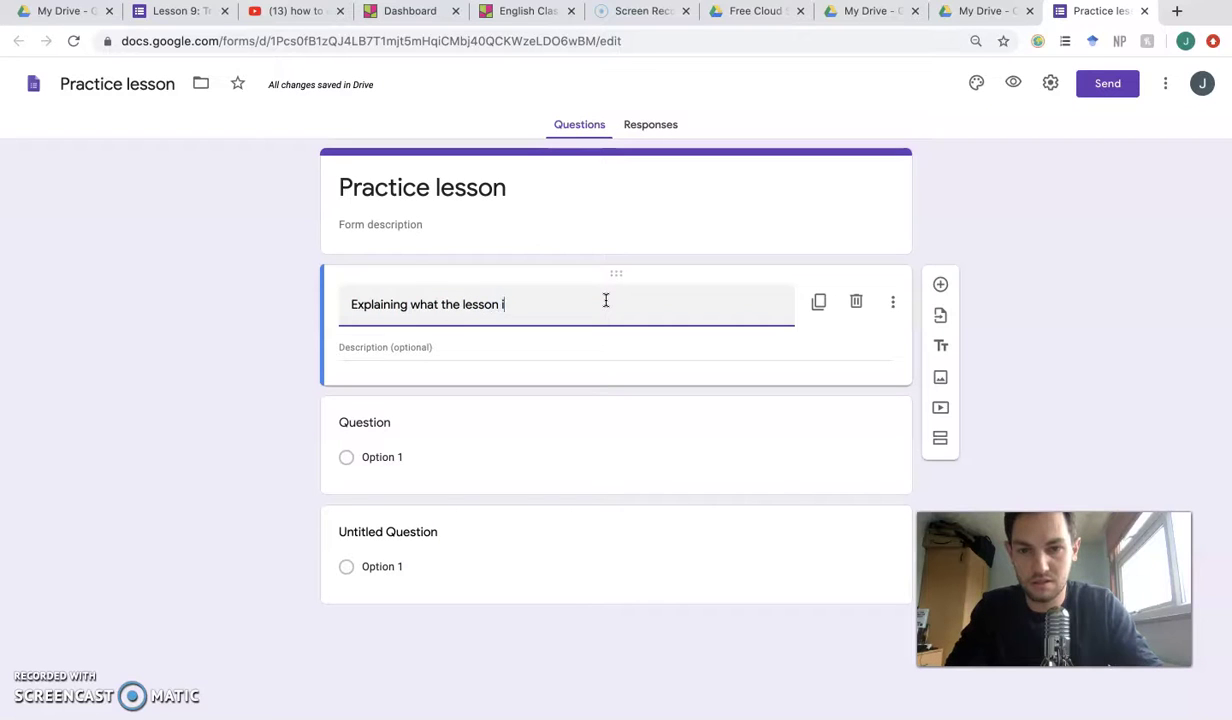
{"action": "type", "text": "is about."}
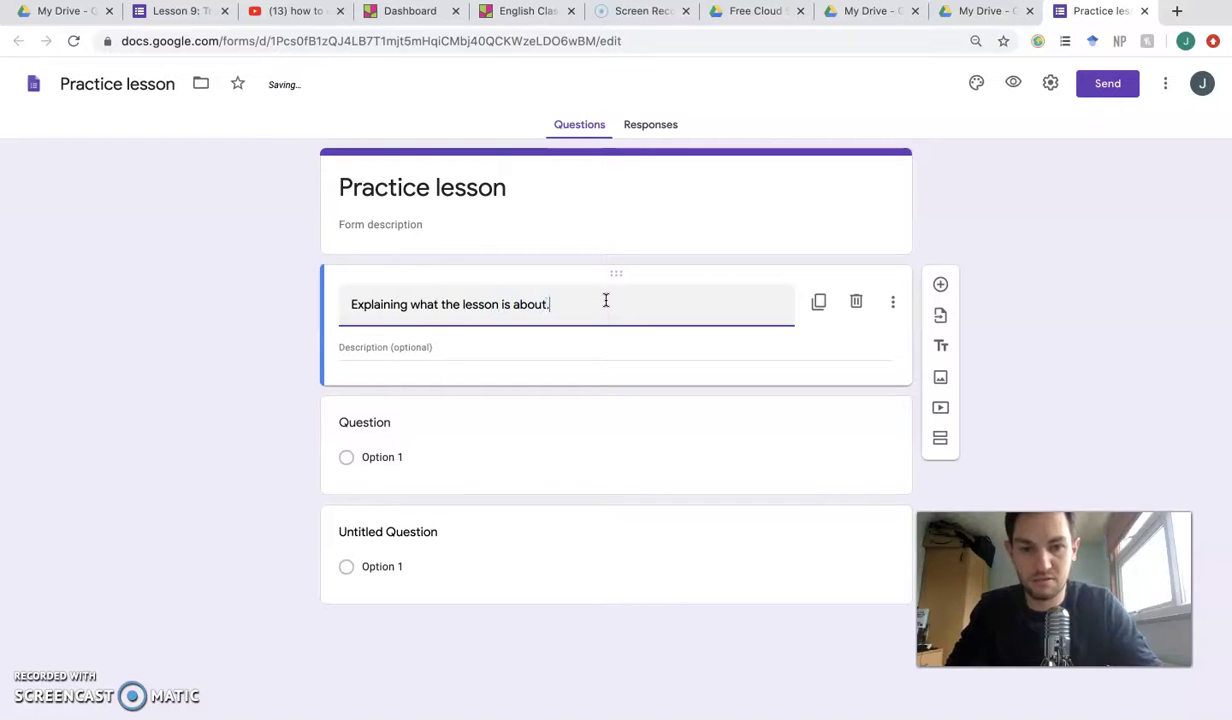
Open the image insertion dialog for adding a picture after the text block.
{"action": "left_click", "coordinate": [940, 377]}
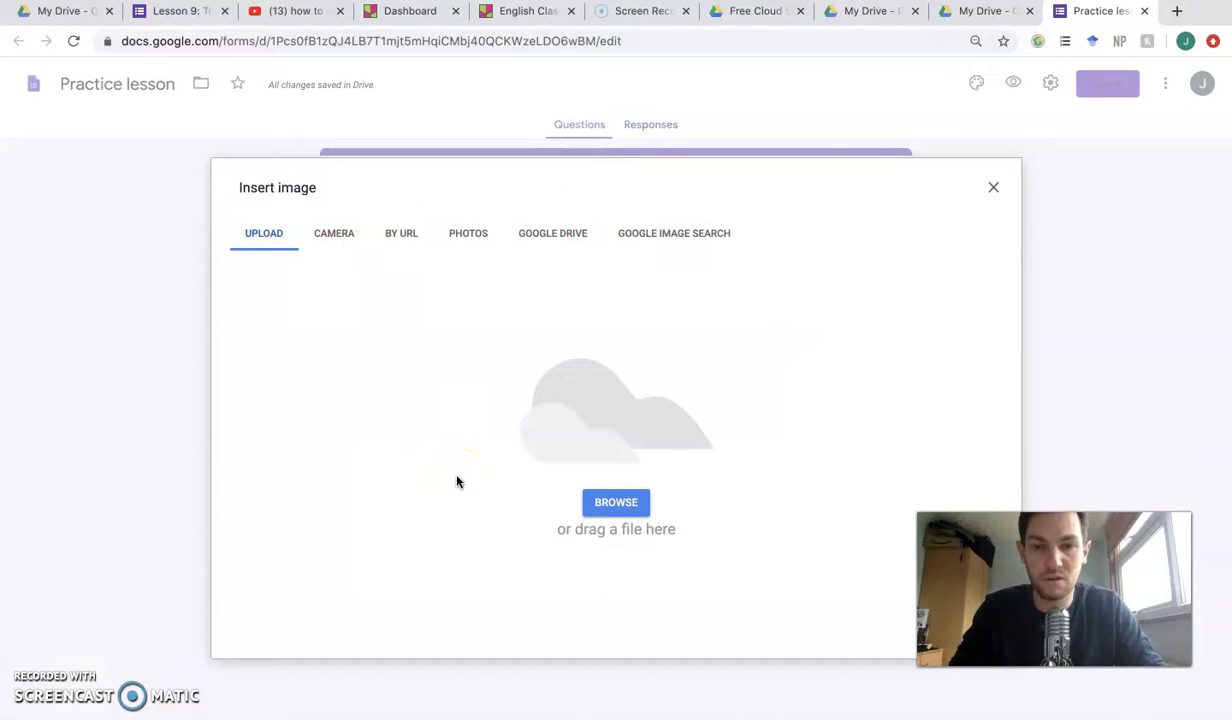
Examine how vocabulary picture cards are used in the "Lesson 9: Transport + buying a ticket" form.
{"action": "left_click", "coordinate": [187, 12]}
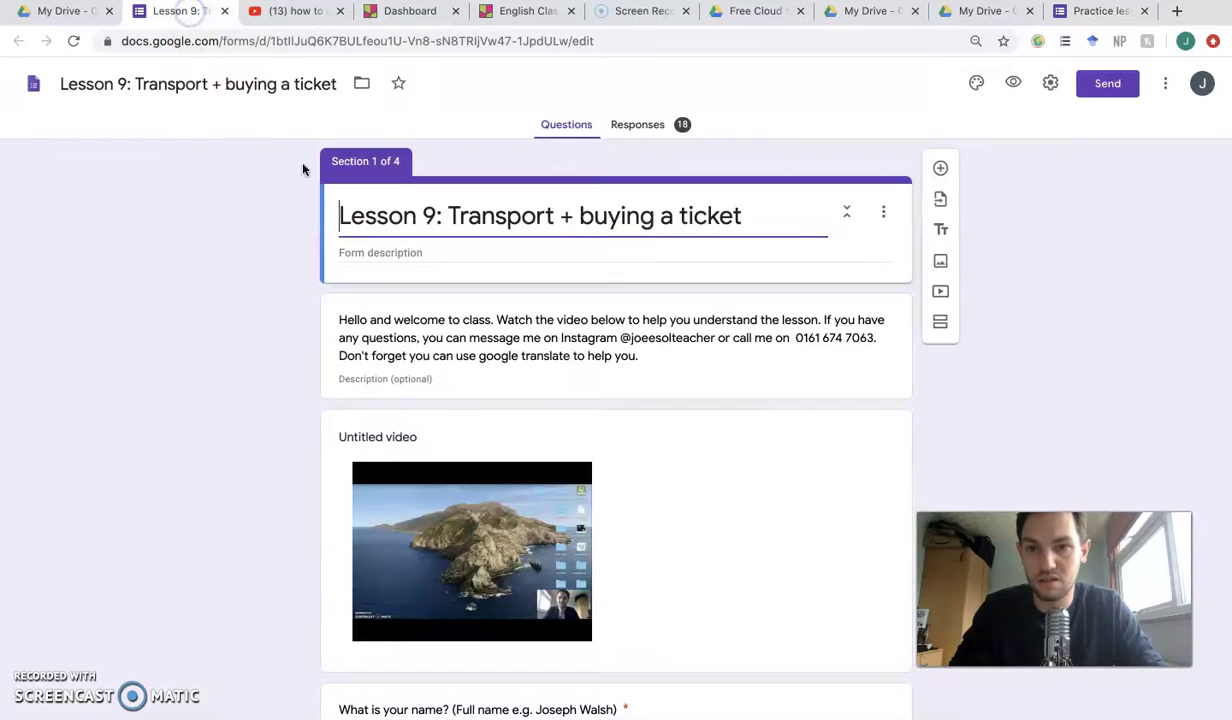
{"action": "scroll", "coordinate": [446, 484], "scroll_direction": "down", "scroll_amount": 20}
{"action": "scroll", "coordinate": [446, 484], "scroll_direction": "up", "scroll_amount": 4}
{"action": "scroll", "coordinate": [446, 484], "scroll_direction": "up", "scroll_amount": 1}
{"action": "left_click", "coordinate": [598, 318]}
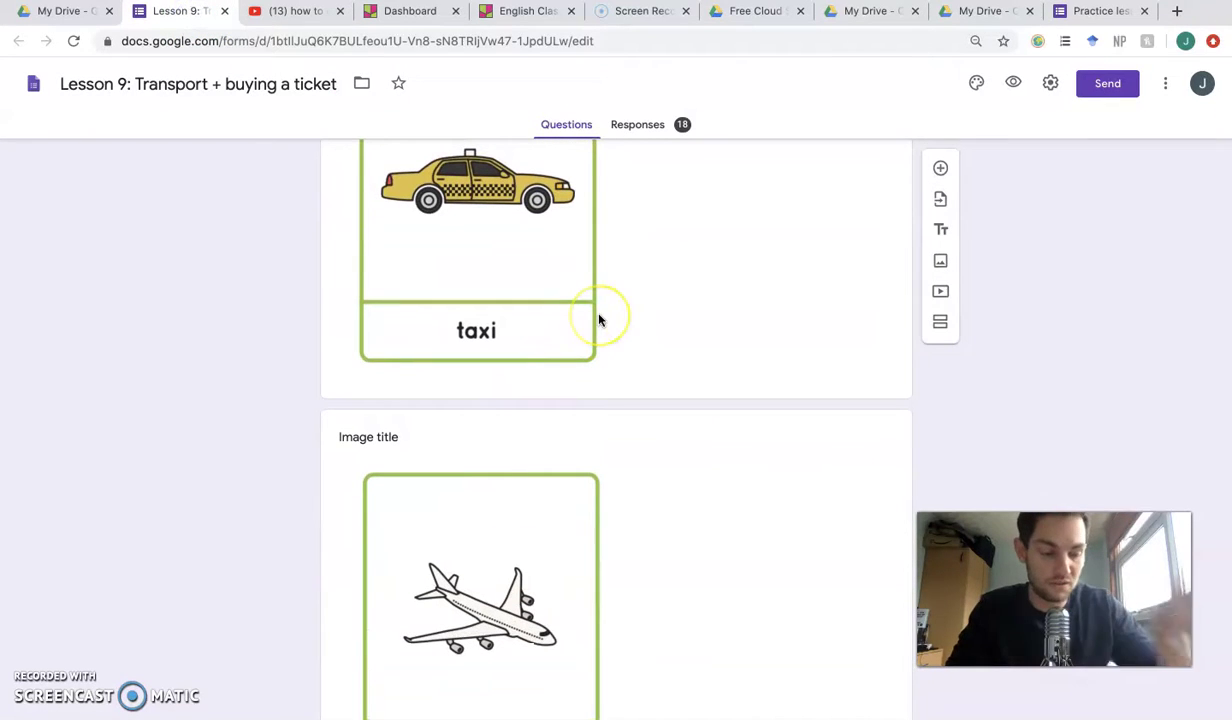
{"action": "scroll", "coordinate": [599, 320], "scroll_direction": "down", "scroll_amount": 15}
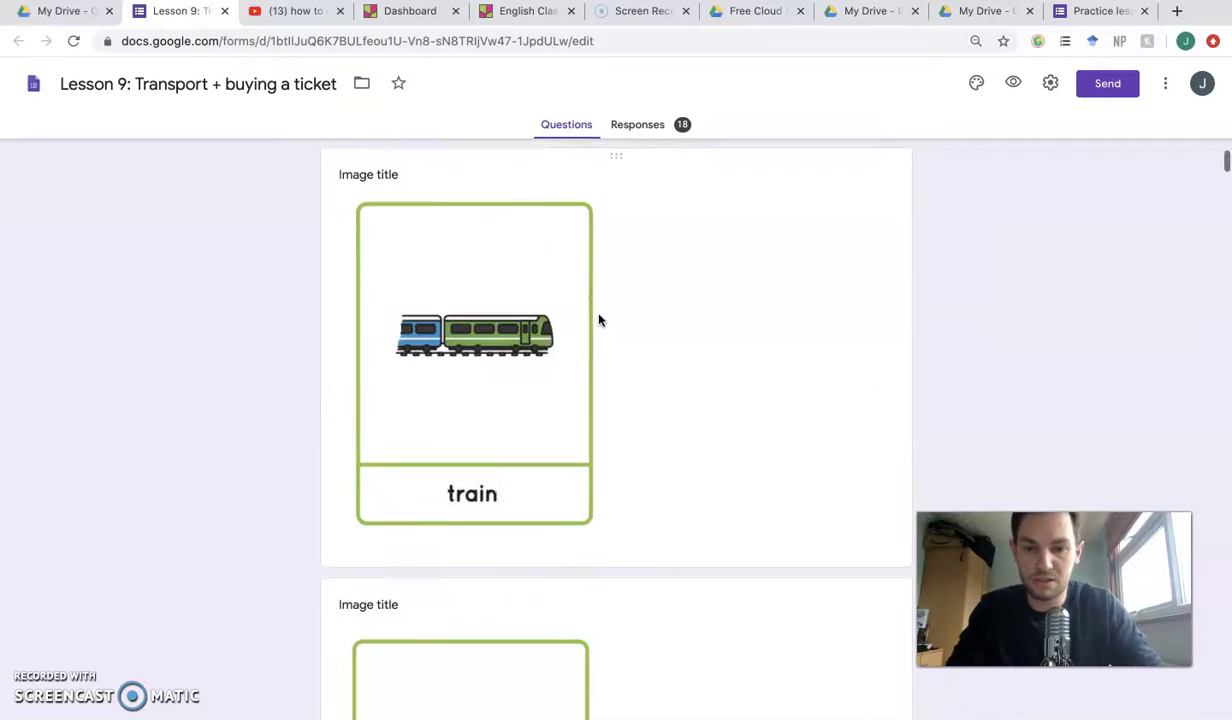
Examine the colour-coded grammar images on sentence structures with transport further down the Lesson 9 form.
{"action": "scroll", "coordinate": [599, 320], "scroll_direction": "down", "scroll_amount": 20}
{"action": "scroll", "coordinate": [599, 320], "scroll_direction": "up", "scroll_amount": 7}
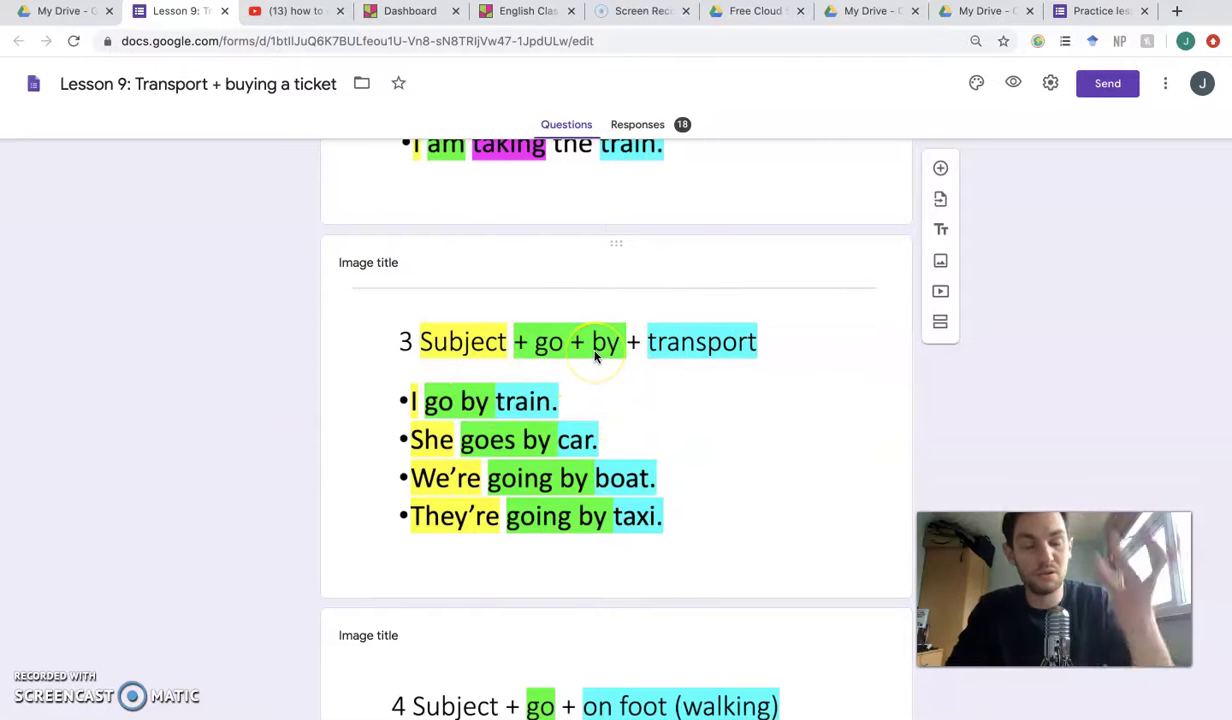
{"action": "scroll", "coordinate": [720, 338], "scroll_direction": "up", "scroll_amount": 3}
{"action": "scroll", "coordinate": [720, 338], "scroll_direction": "down", "scroll_amount": 15}
{"action": "scroll", "coordinate": [720, 338], "scroll_direction": "up", "scroll_amount": 1}
{"action": "scroll", "coordinate": [720, 338], "scroll_direction": "down", "scroll_amount": 7}
{"action": "scroll", "coordinate": [720, 338], "scroll_direction": "up", "scroll_amount": 10}
{"action": "scroll", "coordinate": [720, 338], "scroll_direction": "down", "scroll_amount": 4}
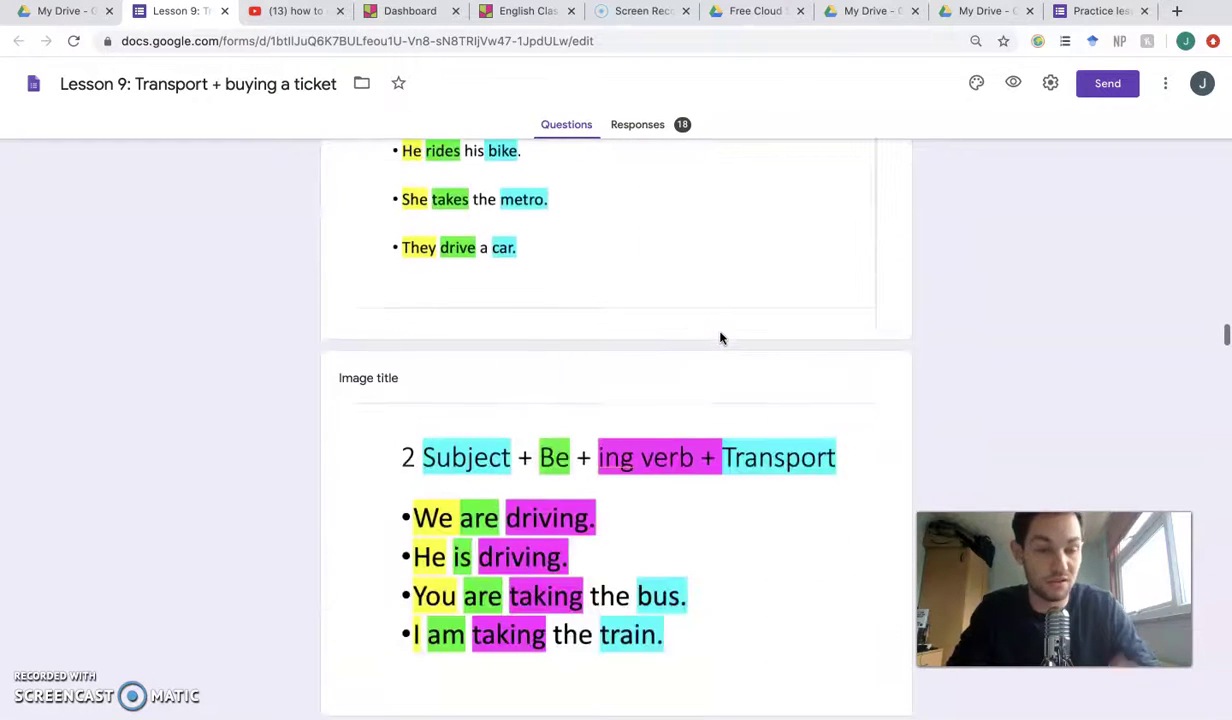
{"action": "left_click", "coordinate": [640, 380]}
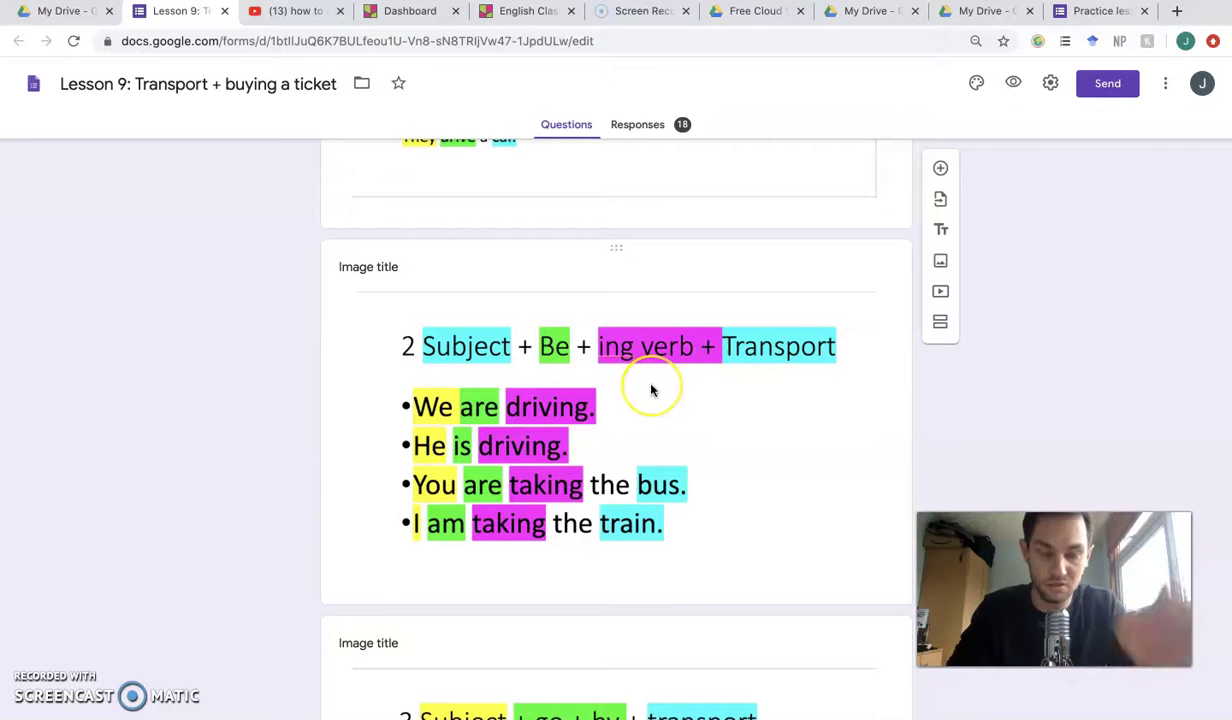
{"action": "left_click", "coordinate": [547, 318]}
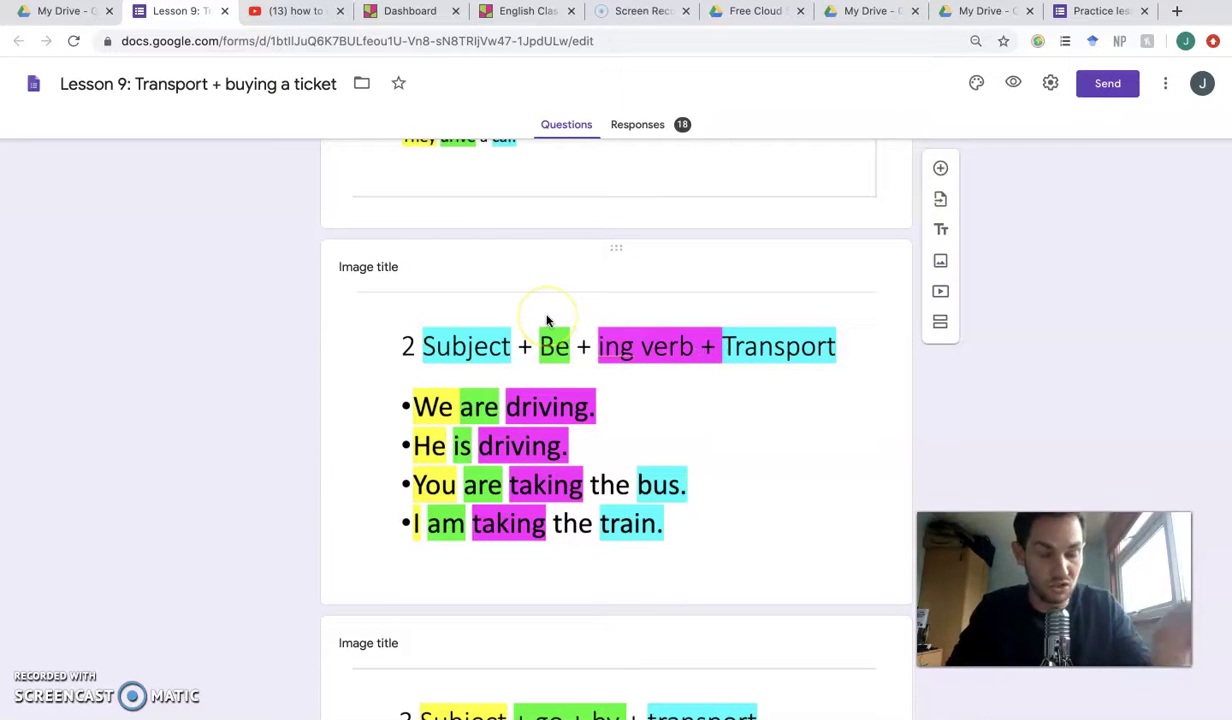
Try a YouTube query on how to screenshot on a laptop and clear the search text.
{"action": "left_click", "coordinate": [298, 12]}
{"action": "left_click_drag", "start_coordinate": [515, 82], "coordinate": [385, 82]}
{"action": "type", "text": "screen "}
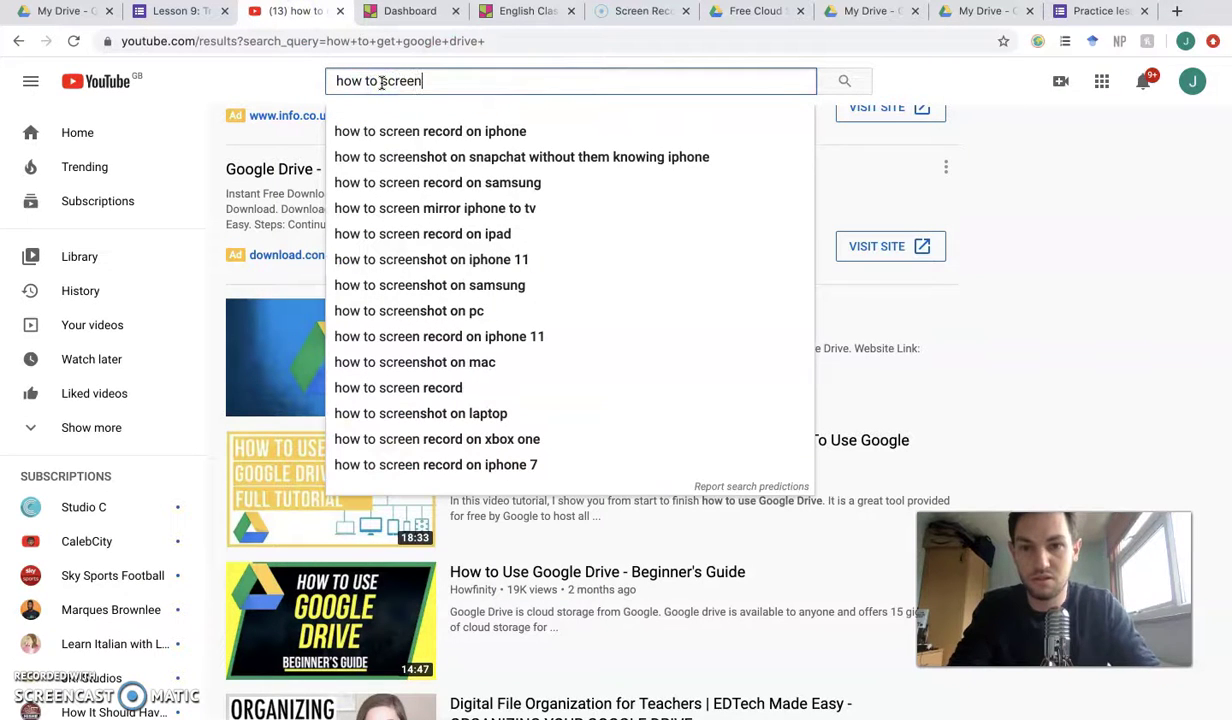
{"action": "type", "text": "sho"}
{"action": "key", "text": "Down"}
{"action": "key", "text": "Down"}
{"action": "key", "text": "Down"}
{"action": "key", "text": "Down"}
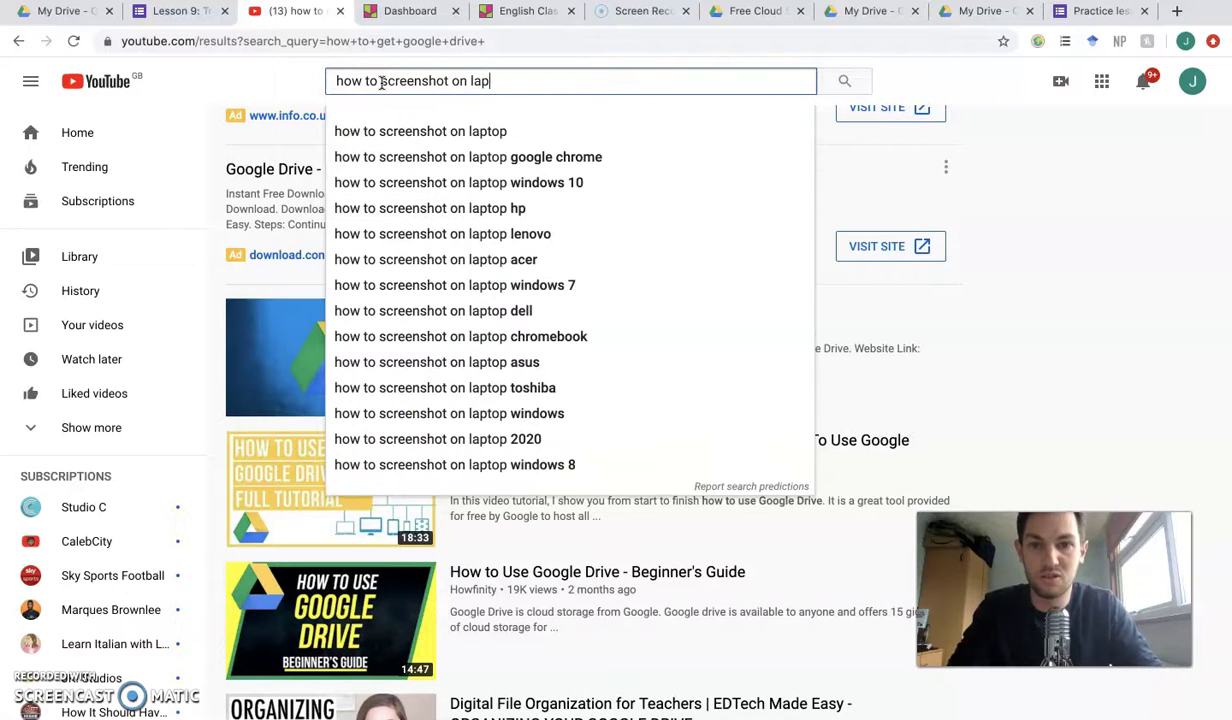
{"action": "key", "text": "BackSpace"}
{"action": "key", "text": "BackSpace"}
{"action": "key", "text": "BackSpace"}
{"action": "key", "text": "BackSpace"}
{"action": "key", "text": "BackSpace"}
{"action": "key", "text": "BackSpace"}
{"action": "key", "text": "BackSpace"}
{"action": "key", "text": "BackSpace"}
{"action": "key", "text": "BackSpace"}
{"action": "key", "text": "BackSpace"}
{"action": "key", "text": "BackSpace"}
{"action": "key", "text": "BackSpace"}
{"action": "key", "text": "BackSpace"}
{"action": "key", "text": "BackSpace"}
{"action": "key", "text": "BackSpace"}
{"action": "key", "text": "BackSpace"}
{"action": "key", "text": "BackSpace"}
{"action": "key", "text": "BackSpace"}
{"action": "key", "text": "BackSpace"}
{"action": "key", "text": "BackSpace"}
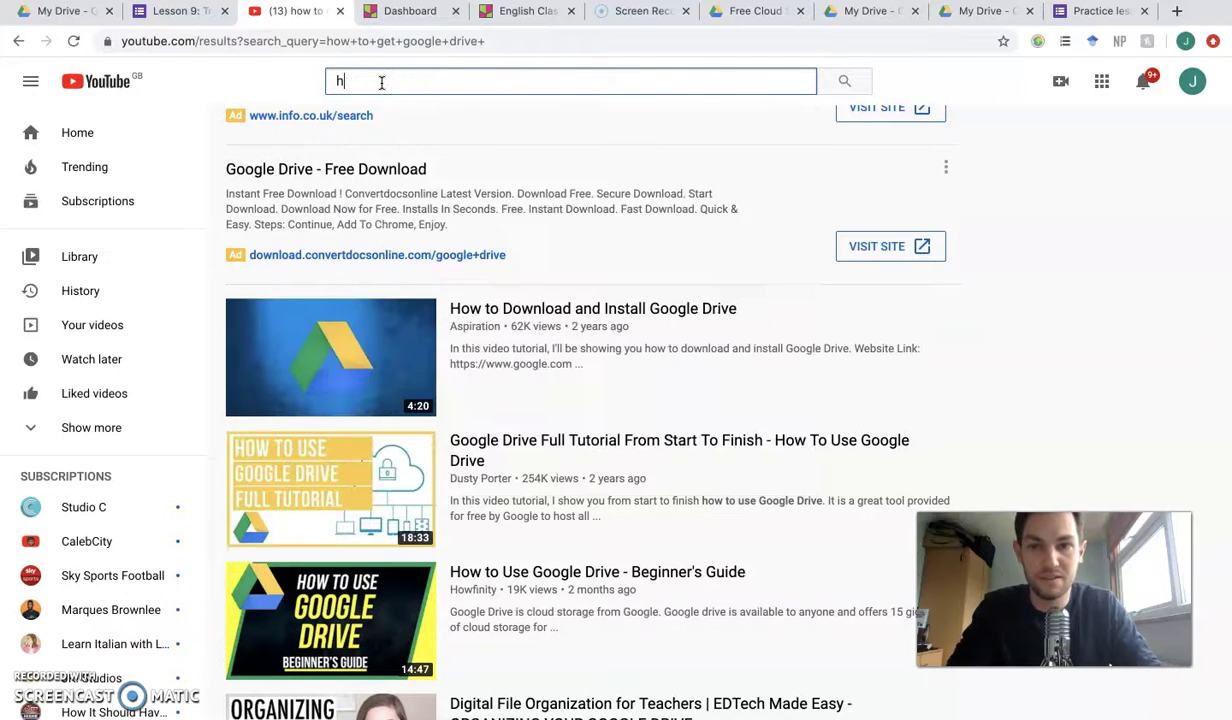
{"action": "key", "text": "BackSpace"}
Search Google images for "Blackboard" in the Practice lesson form and insert the "Why ?" blackboard picture below the text block.
{"action": "left_click", "coordinate": [1076, 12]}
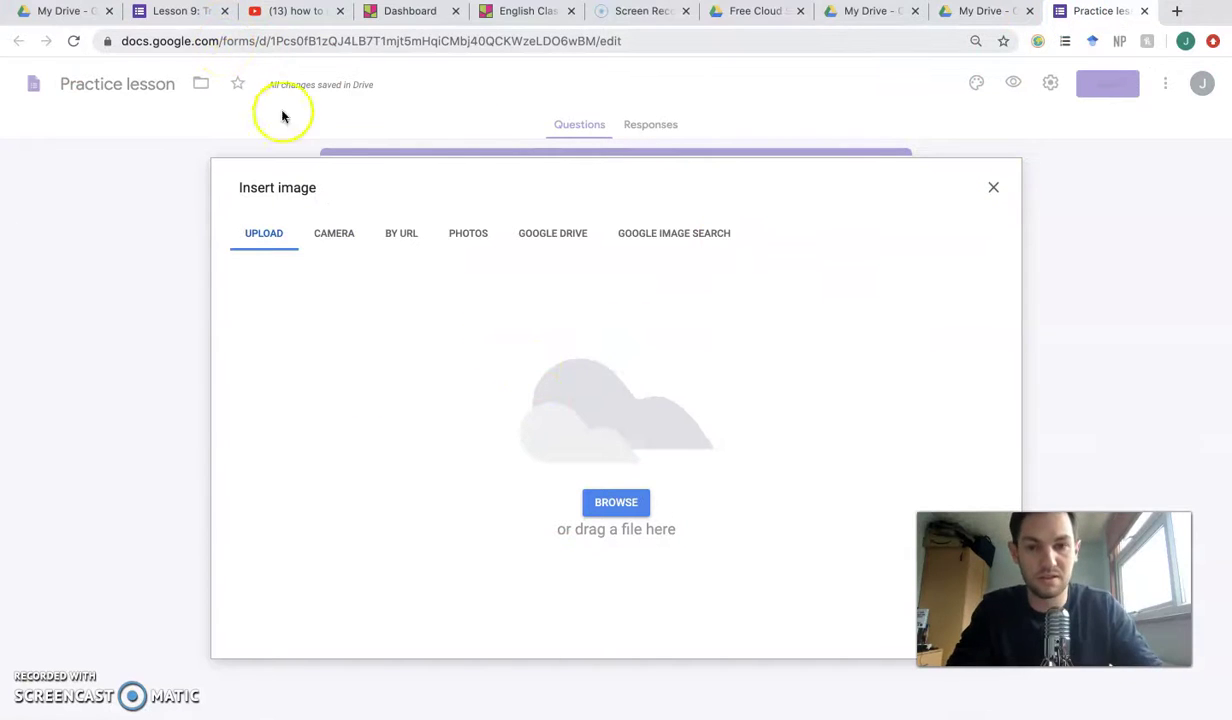
{"action": "left_click", "coordinate": [662, 236]}
{"action": "left_click", "coordinate": [676, 191]}
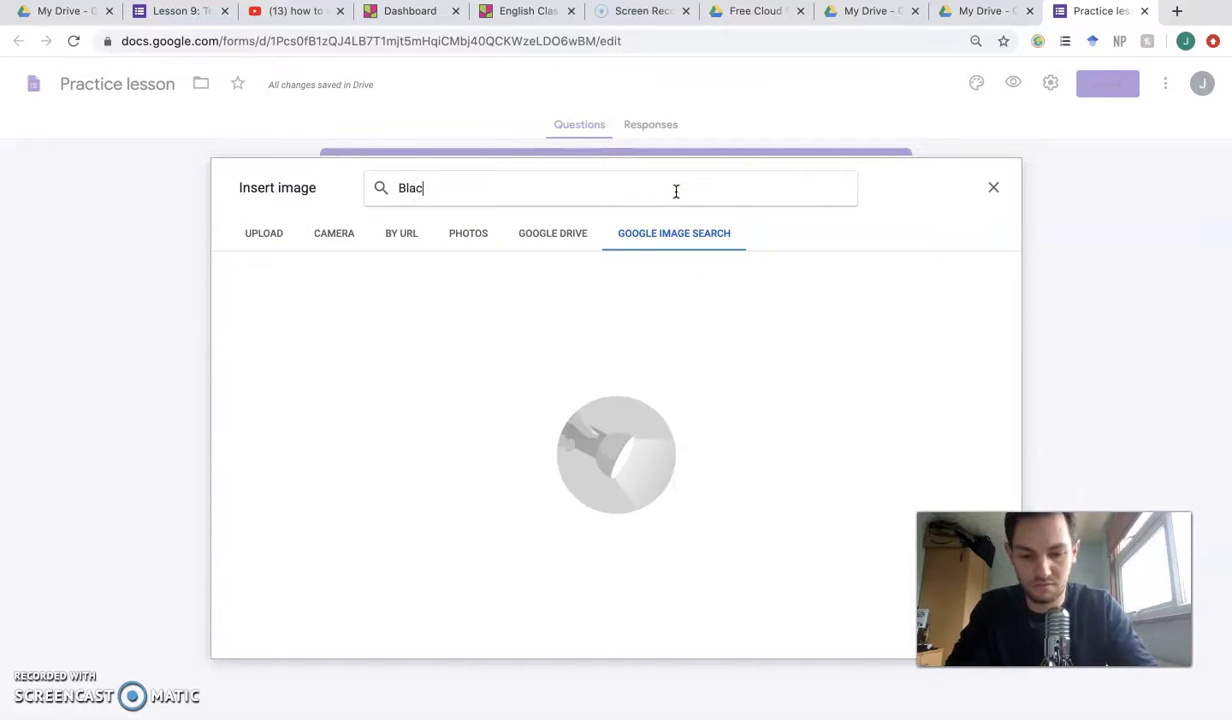
{"action": "type", "text": "ckboard"}
{"action": "key", "text": "Return"}
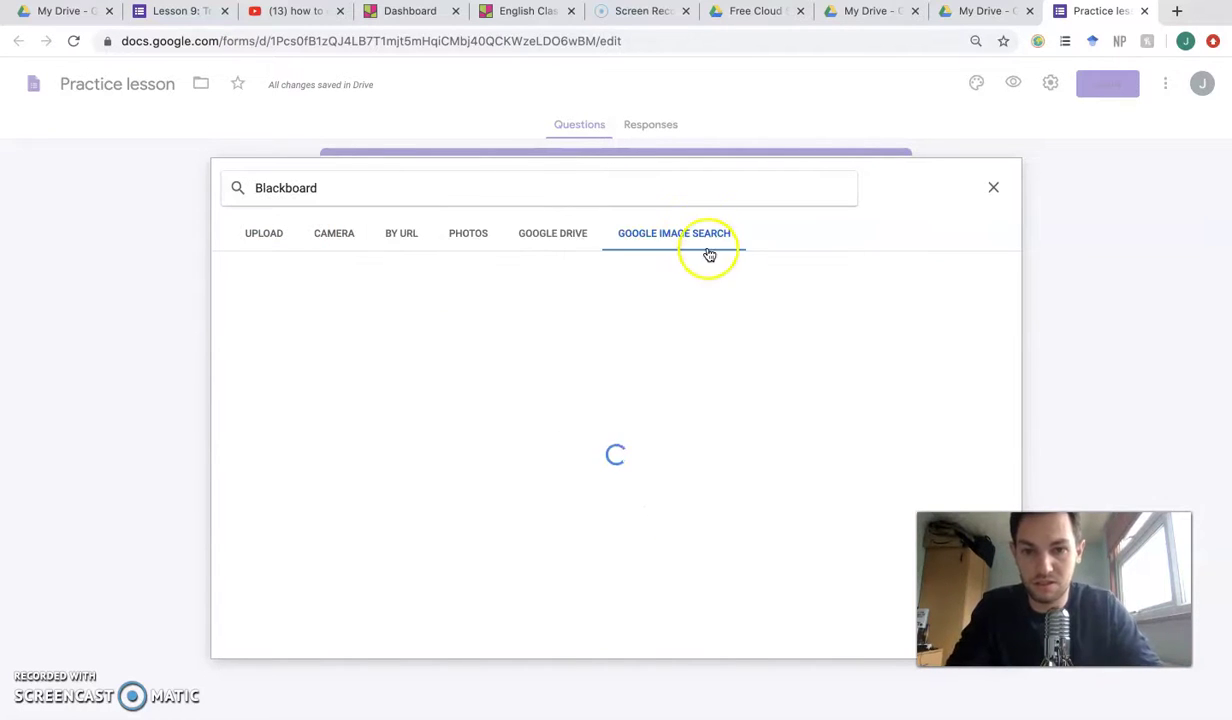
{"action": "left_click", "coordinate": [296, 405]}
{"action": "left_click", "coordinate": [965, 648]}
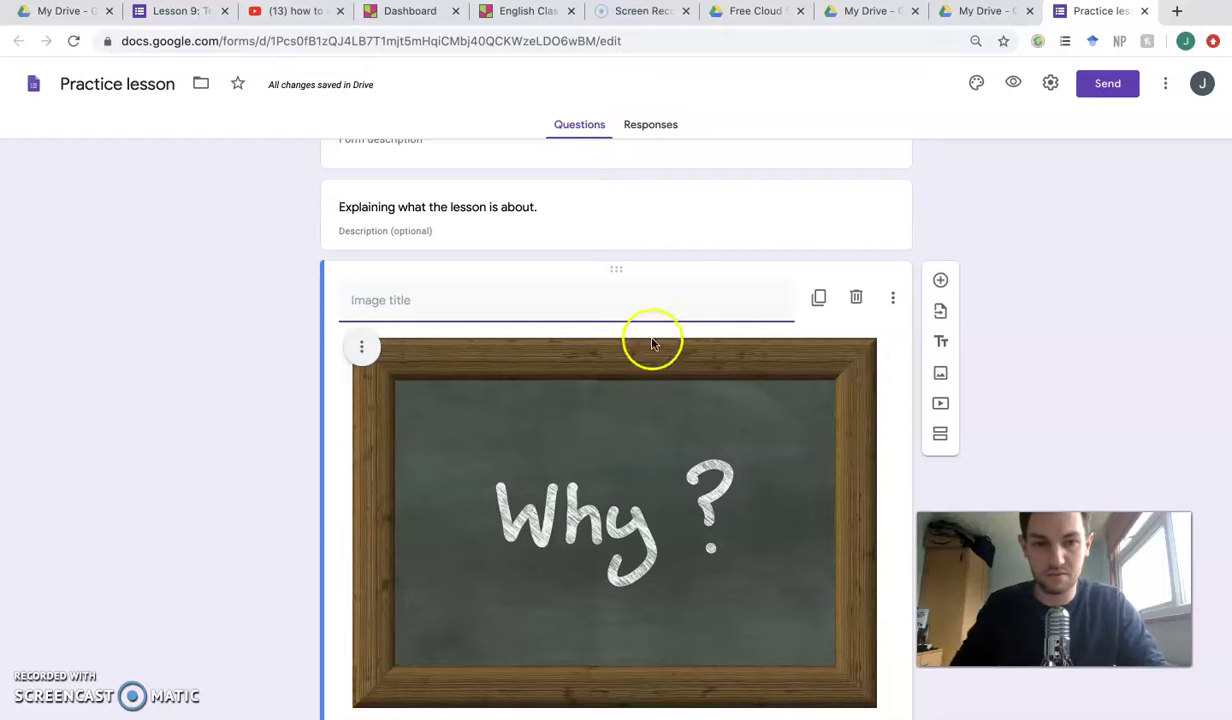
Search YouTube for "The difference between past simple and past progressive" as a video to add below the blackboard image, and browse the results.
{"action": "scroll", "coordinate": [817, 355], "scroll_direction": "up", "scroll_amount": 1}
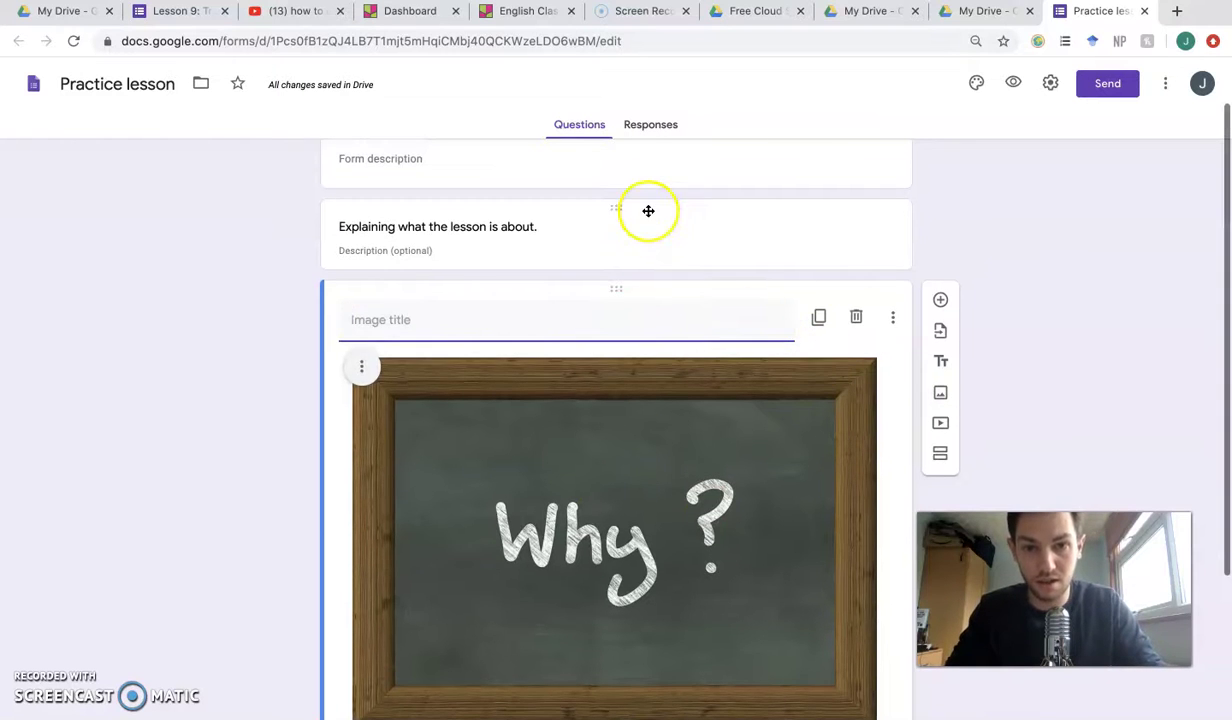
{"action": "left_click", "coordinate": [655, 217]}
{"action": "scroll", "coordinate": [685, 310], "scroll_direction": "down", "scroll_amount": 1}
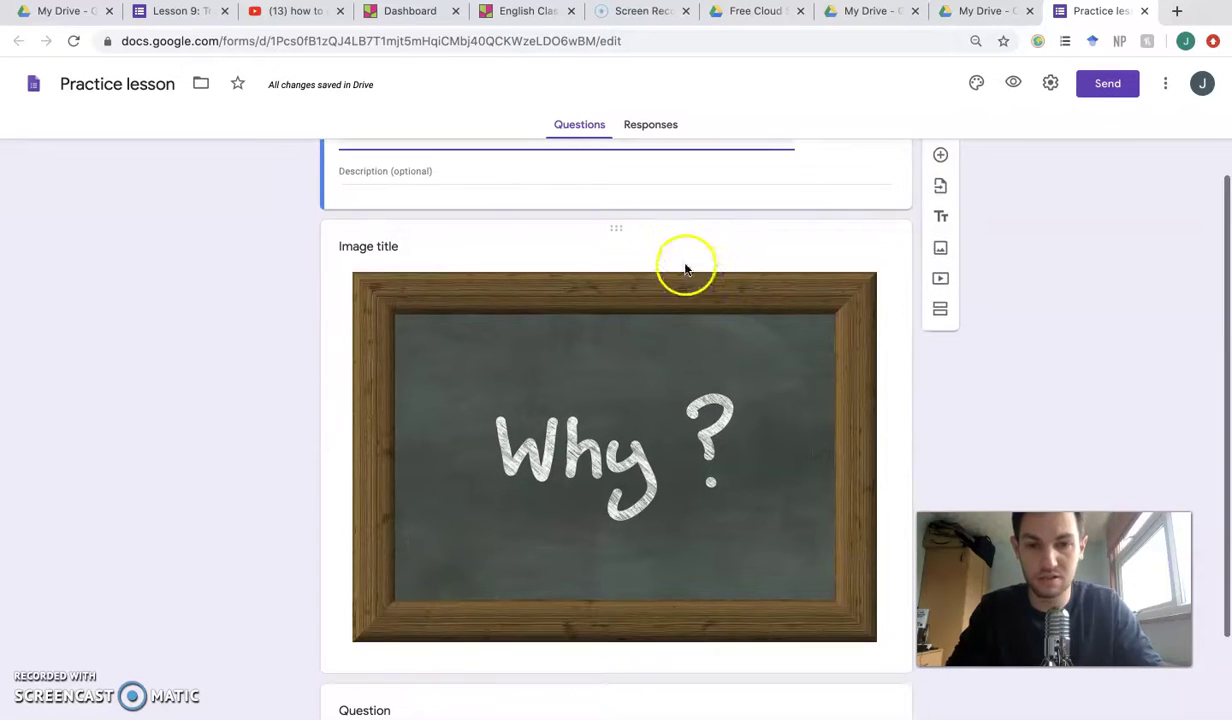
{"action": "left_click", "coordinate": [694, 246]}
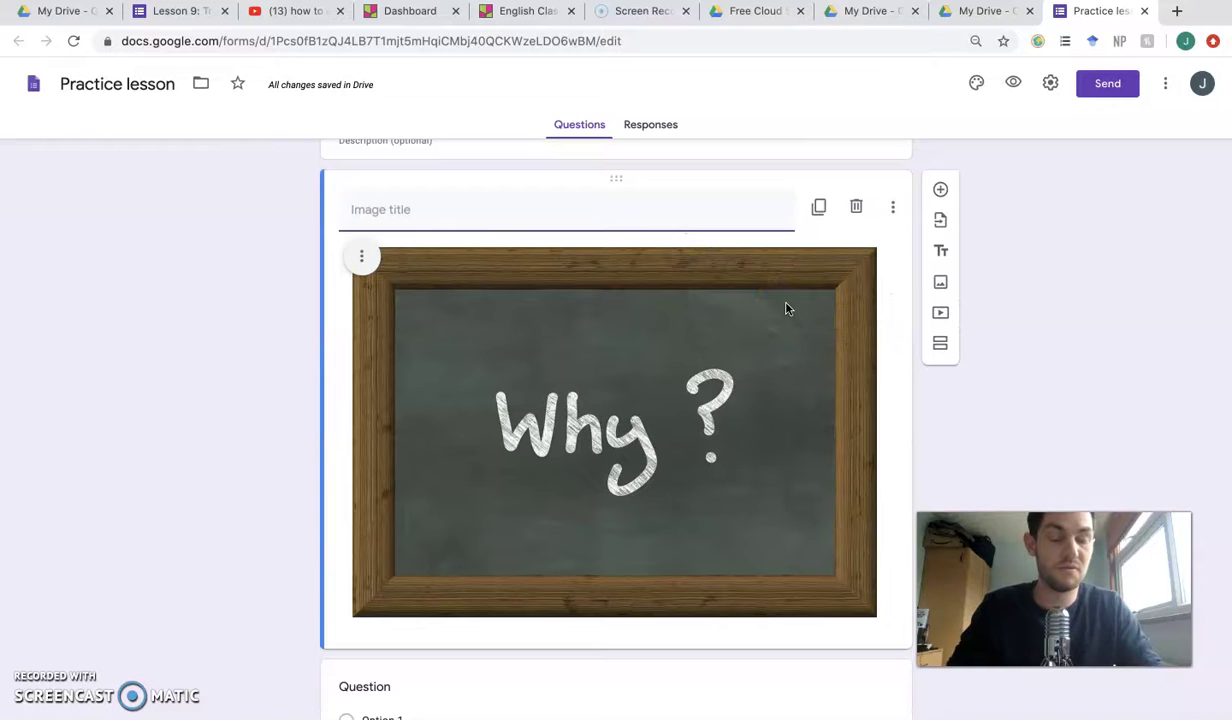
{"action": "left_click", "coordinate": [942, 316]}
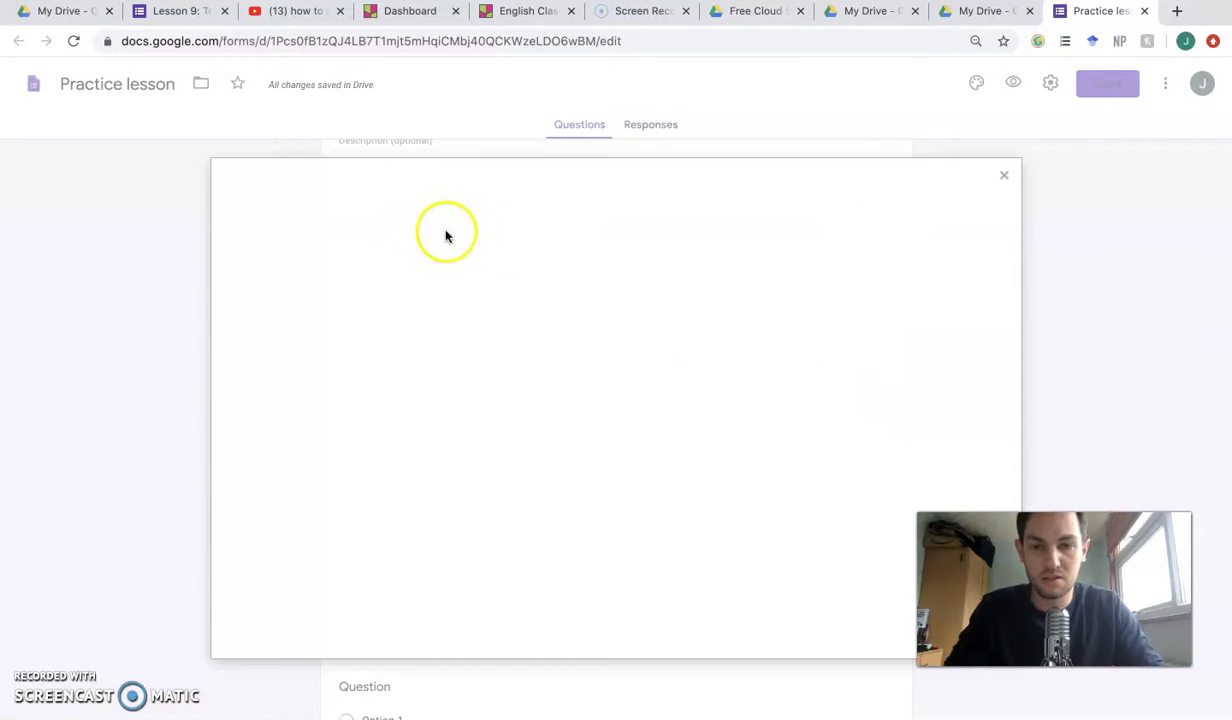
{"action": "left_click", "coordinate": [1004, 177]}
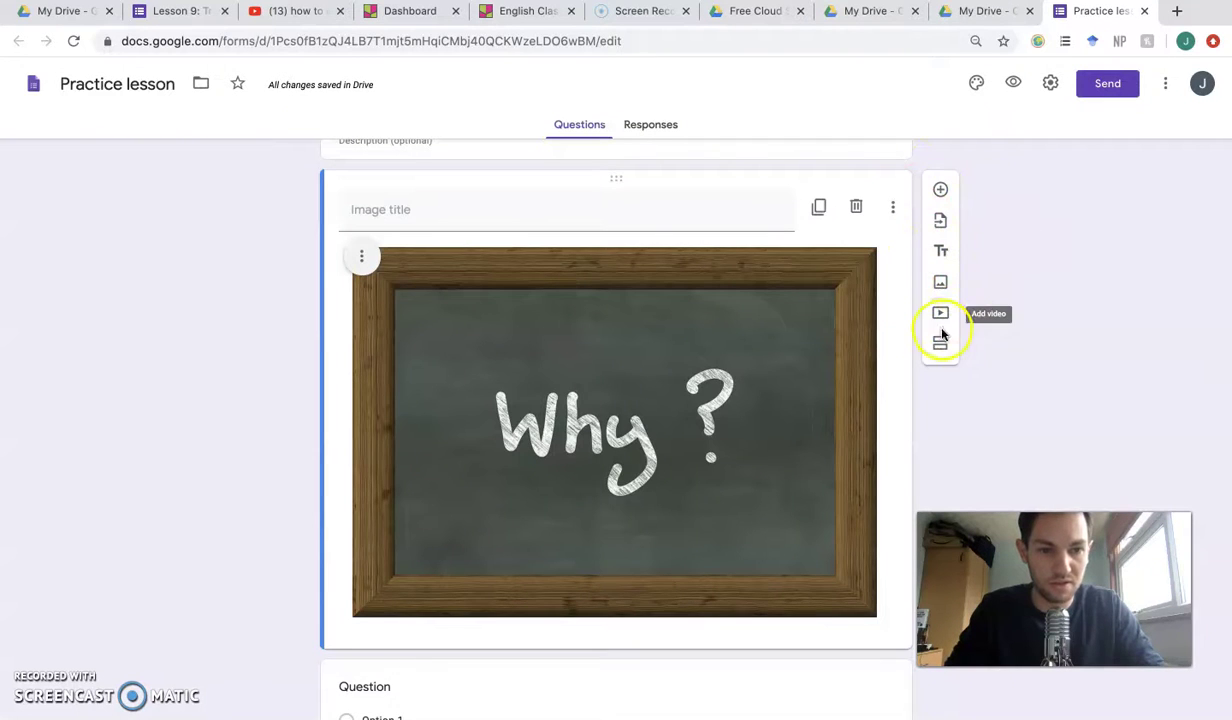
{"action": "left_click", "coordinate": [941, 312]}
{"action": "left_click", "coordinate": [476, 265]}
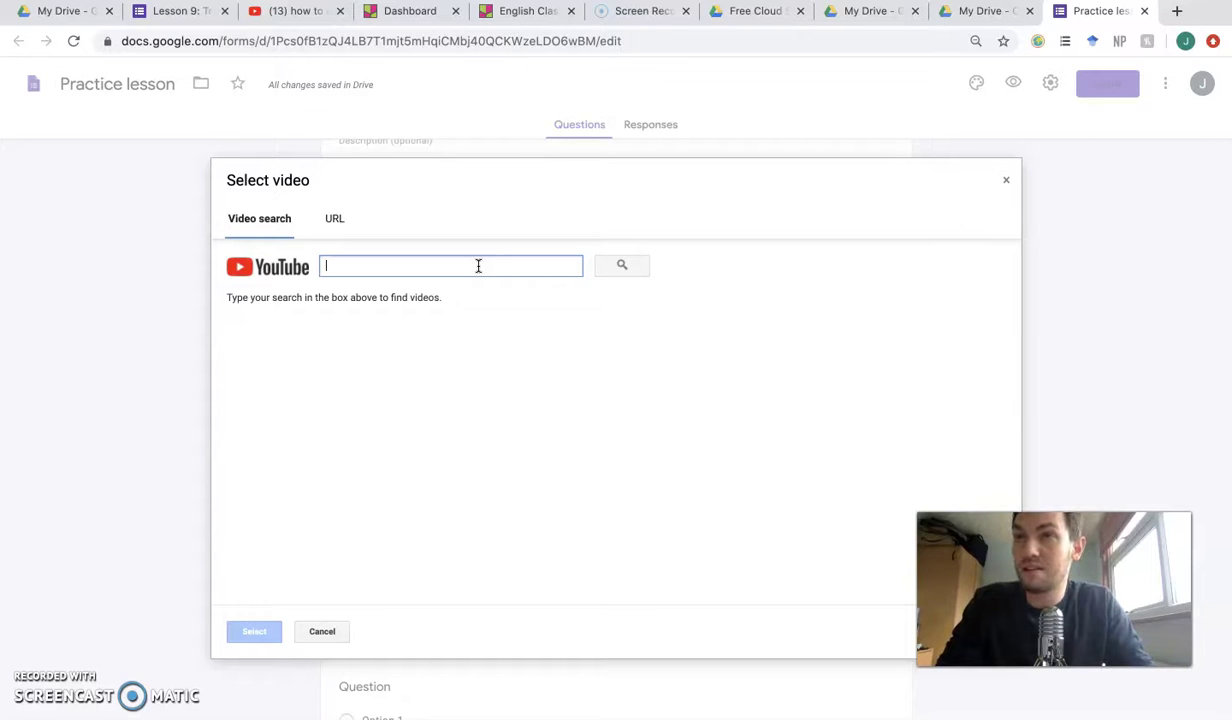
{"action": "type", "text": "The"}
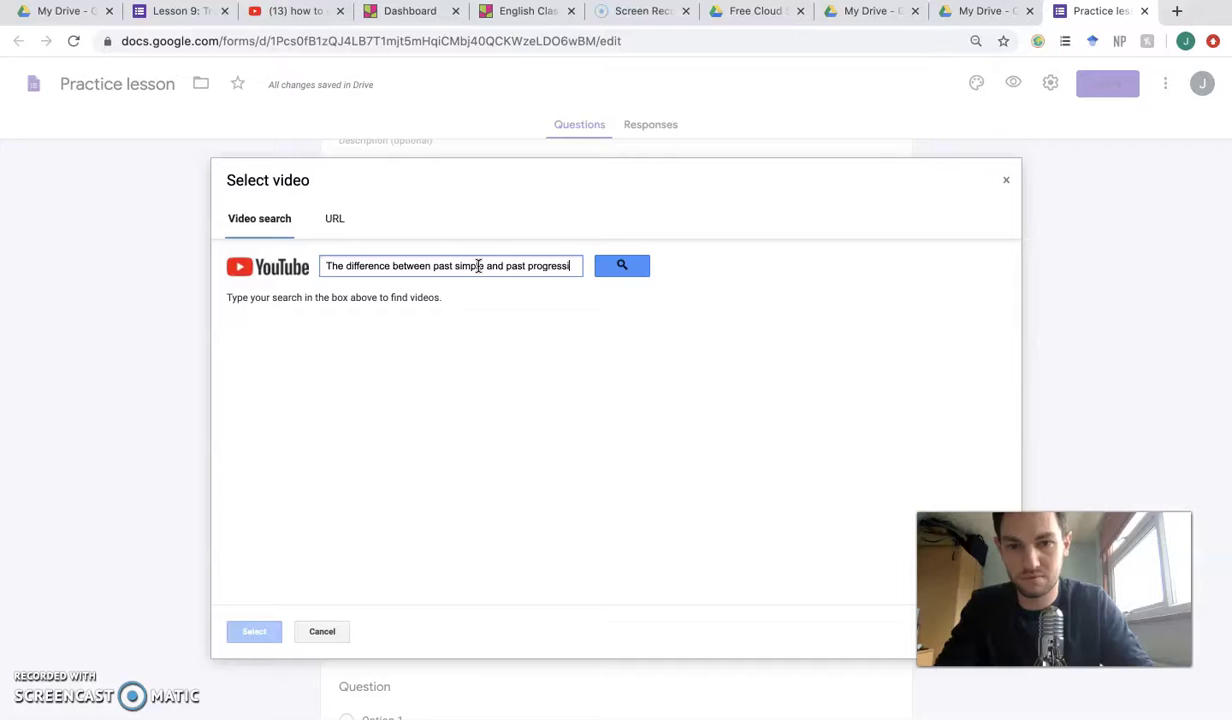
{"action": "type", "text": "ve"}
{"action": "key", "text": "Return"}
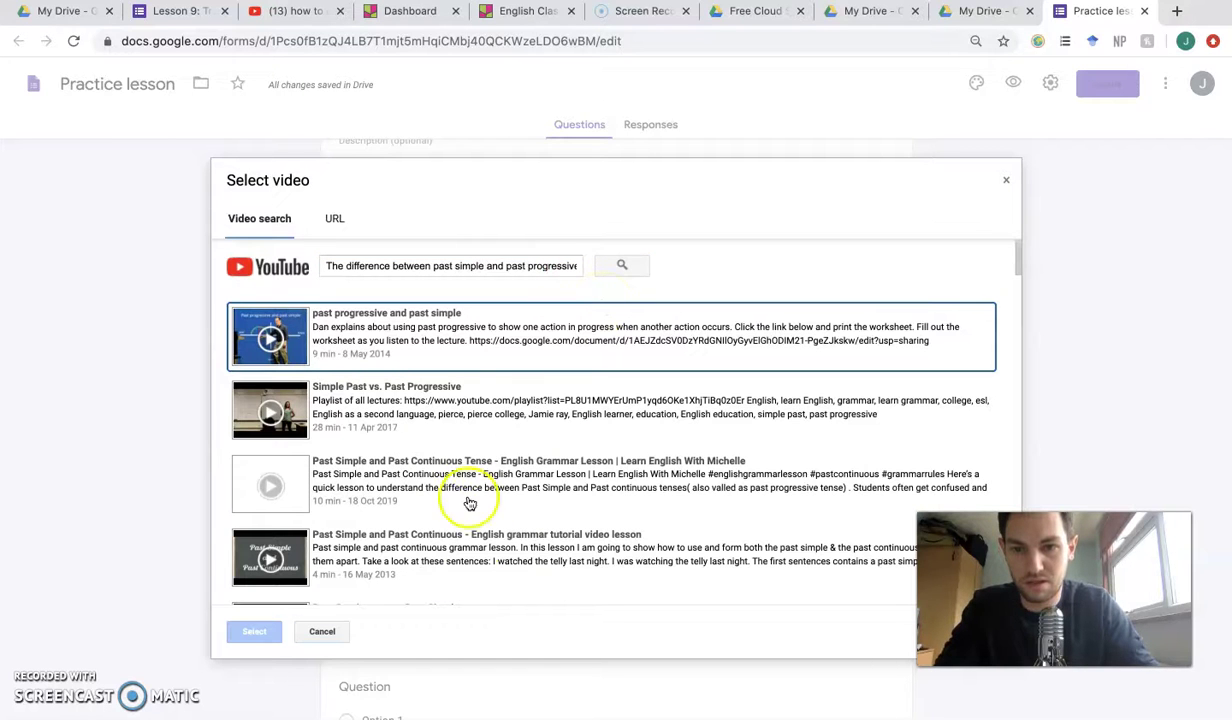
{"action": "scroll", "coordinate": [445, 550], "scroll_direction": "down", "scroll_amount": 10}
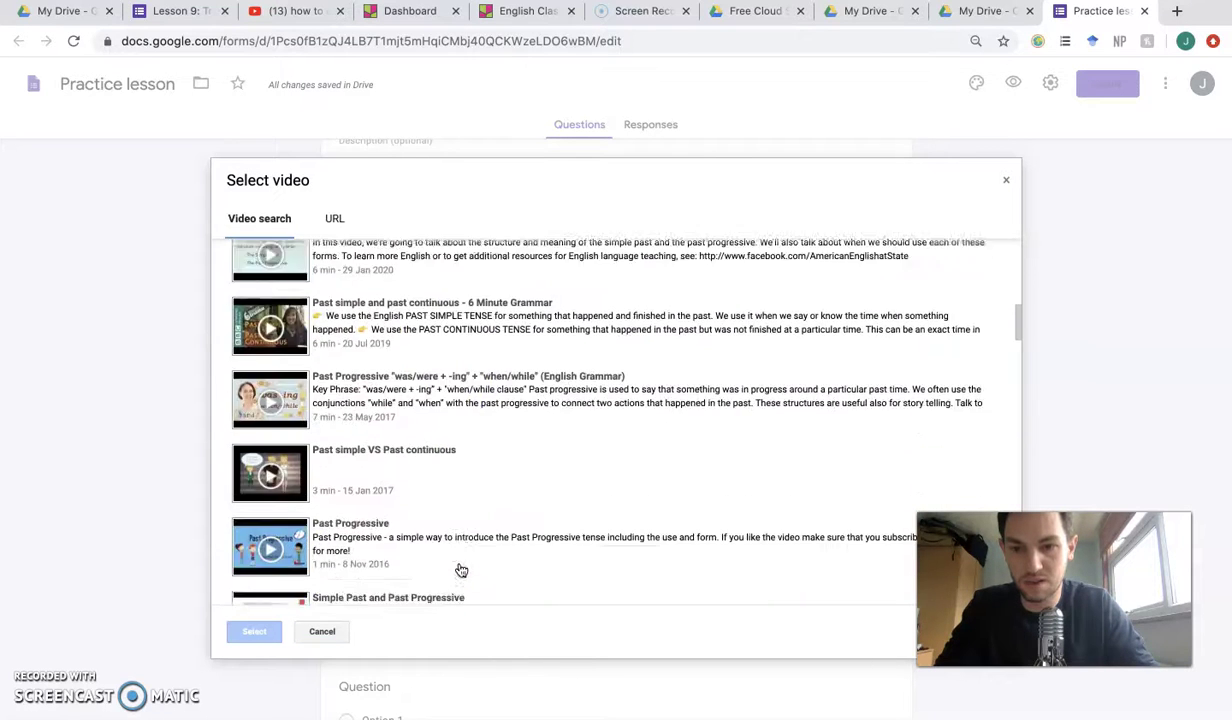
{"action": "scroll", "coordinate": [461, 570], "scroll_direction": "up", "scroll_amount": 10}
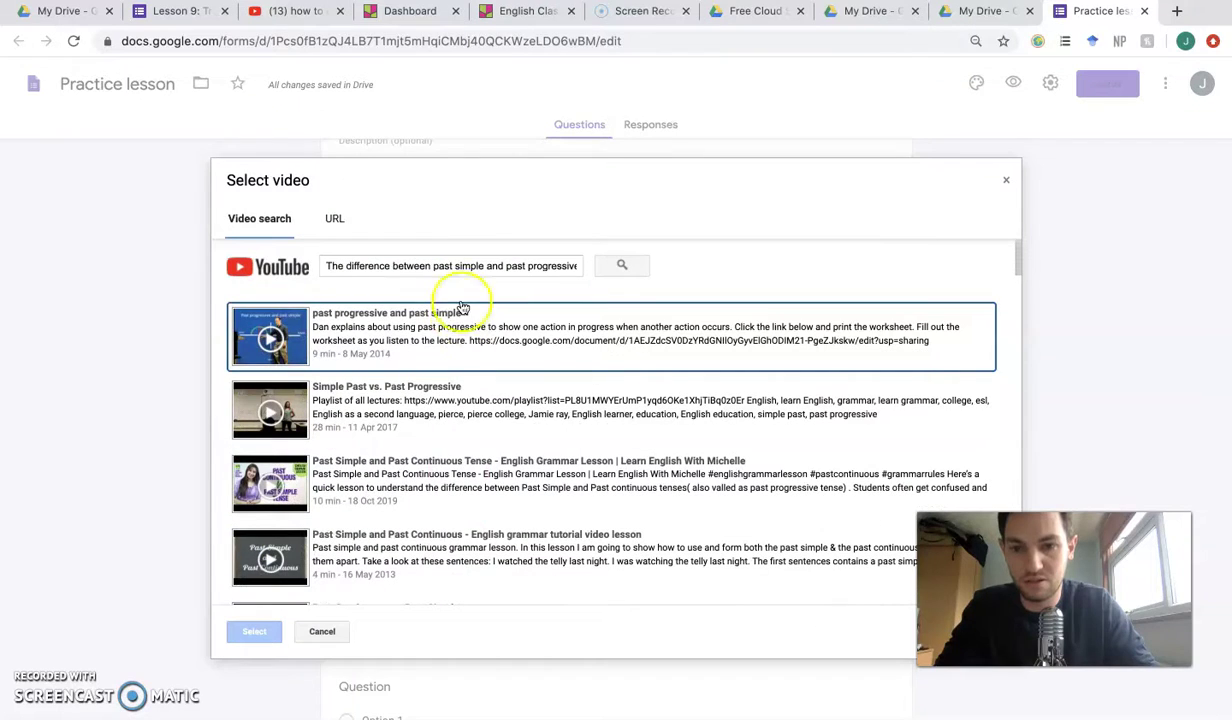
Switch to YouTube, open "How to Use Google Drive - Beginner's Guide", pause it and copy the video's web address.
{"action": "left_click", "coordinate": [290, 11]}
{"action": "left_click", "coordinate": [1045, 388]}
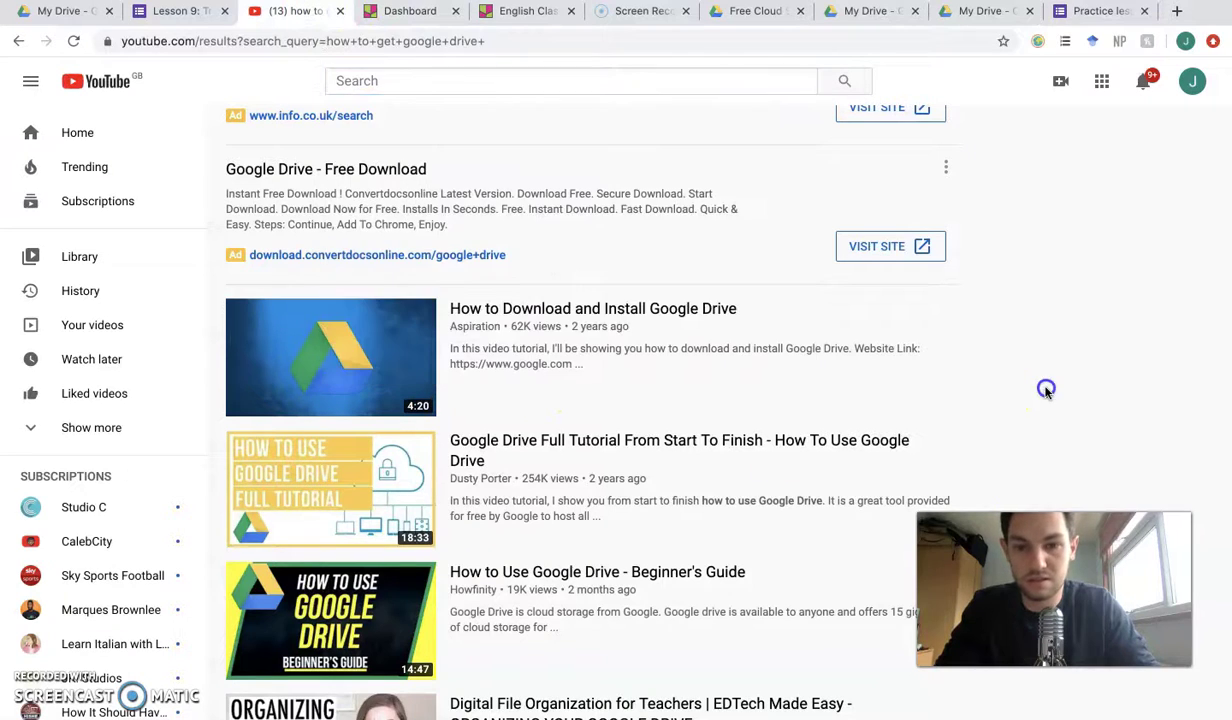
{"action": "left_click", "coordinate": [561, 573]}
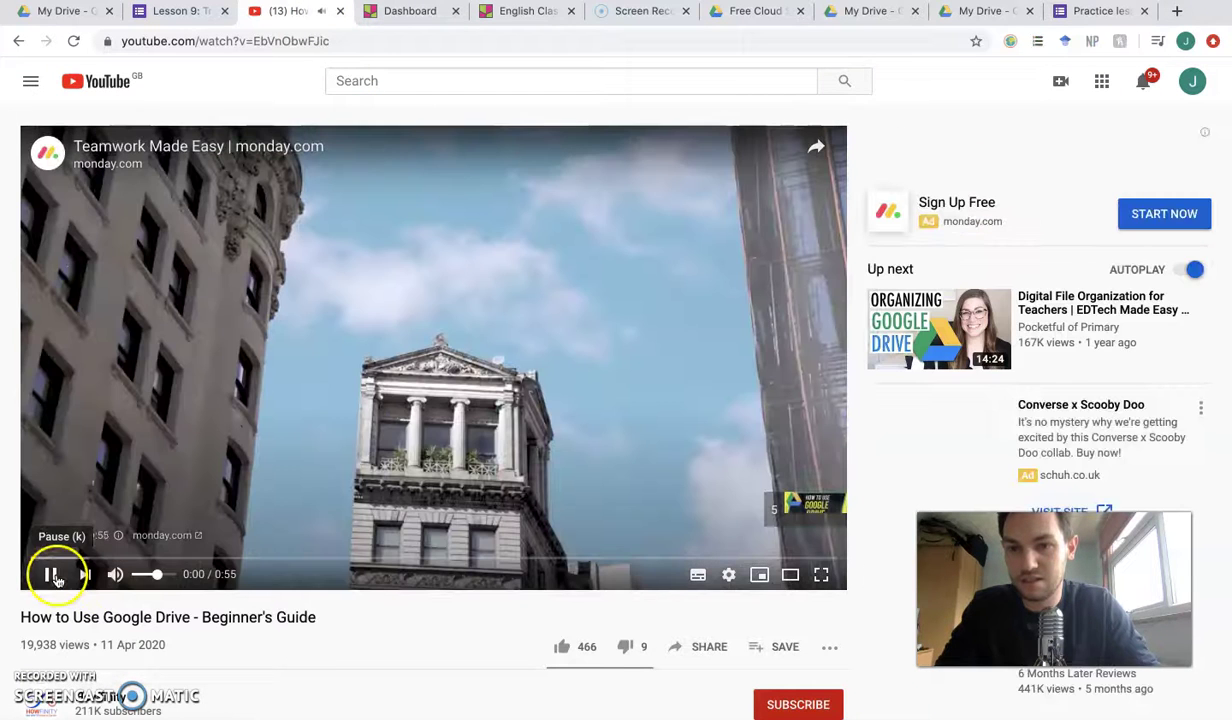
{"action": "left_click", "coordinate": [50, 573]}
{"action": "left_click", "coordinate": [216, 44]}
{"action": "key", "text": "super+c"}
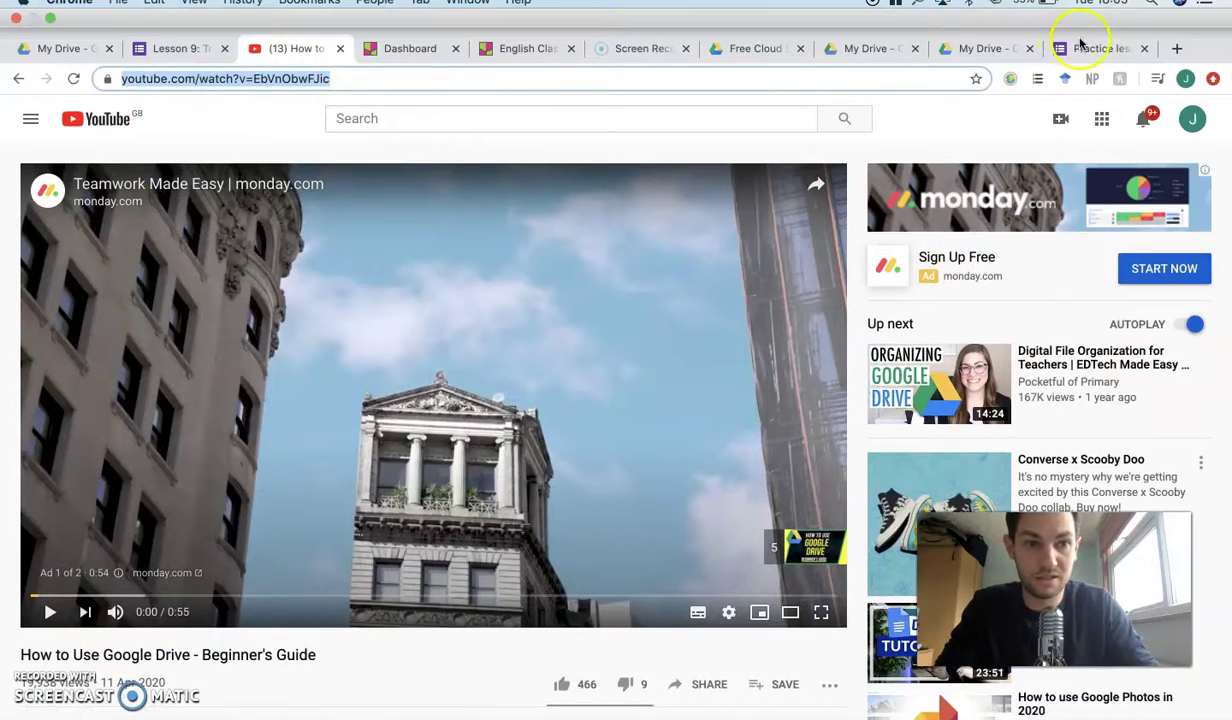
Return to the Practice lesson form, replace the video search with the copied address and insert the "How to Use Google Drive - Beginner's Guide" video.
{"action": "left_click", "coordinate": [1100, 11]}
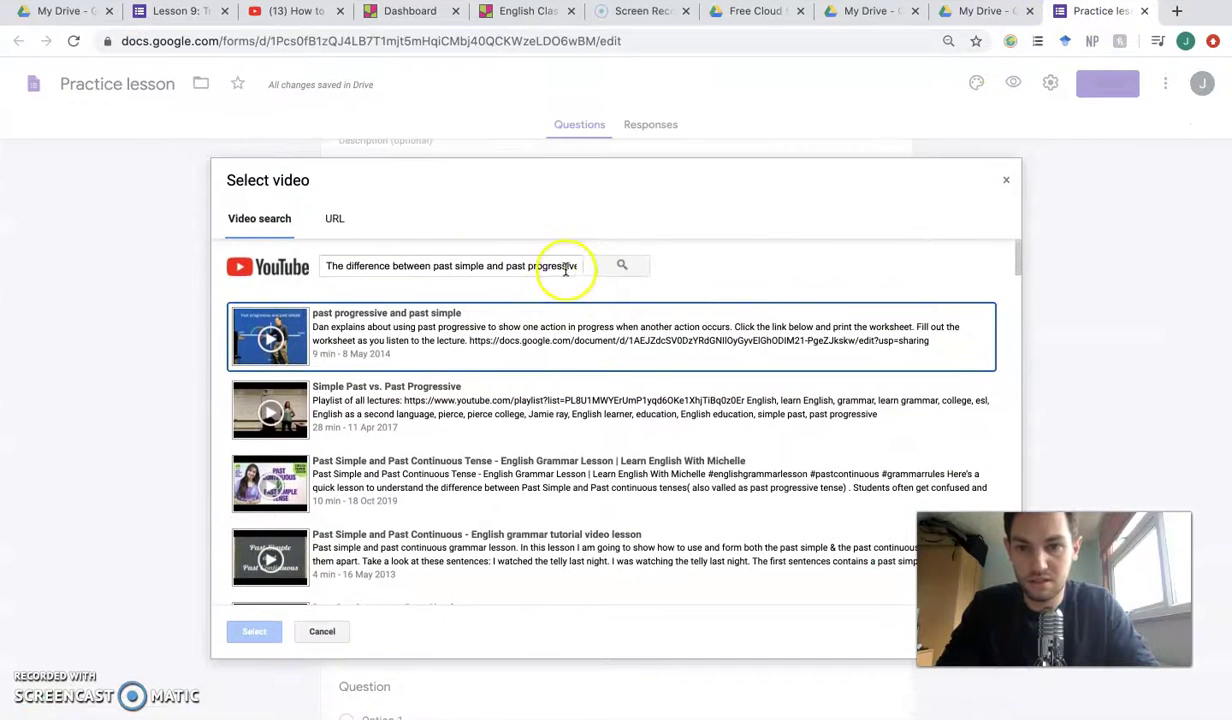
{"action": "left_click", "coordinate": [330, 265]}
{"action": "left_click_drag", "start_coordinate": [330, 265], "coordinate": [641, 264]}
{"action": "key", "text": "BackSpace"}
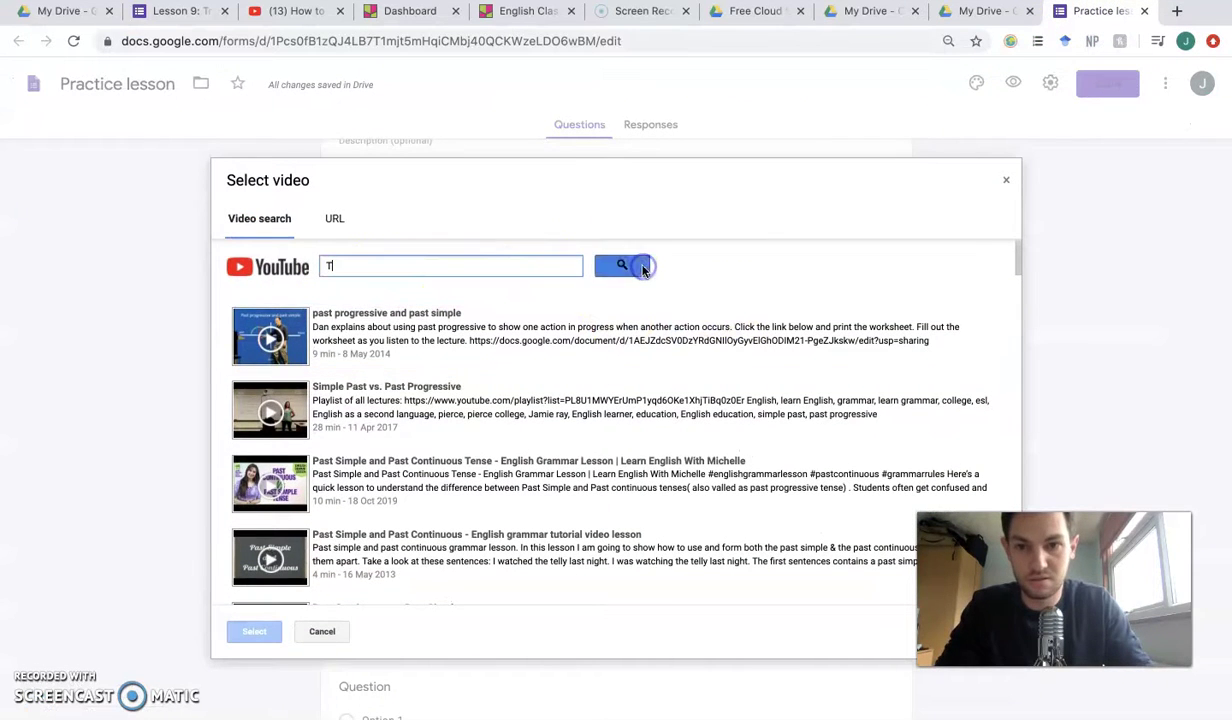
{"action": "key", "text": "super+v"}
{"action": "left_click", "coordinate": [641, 266]}
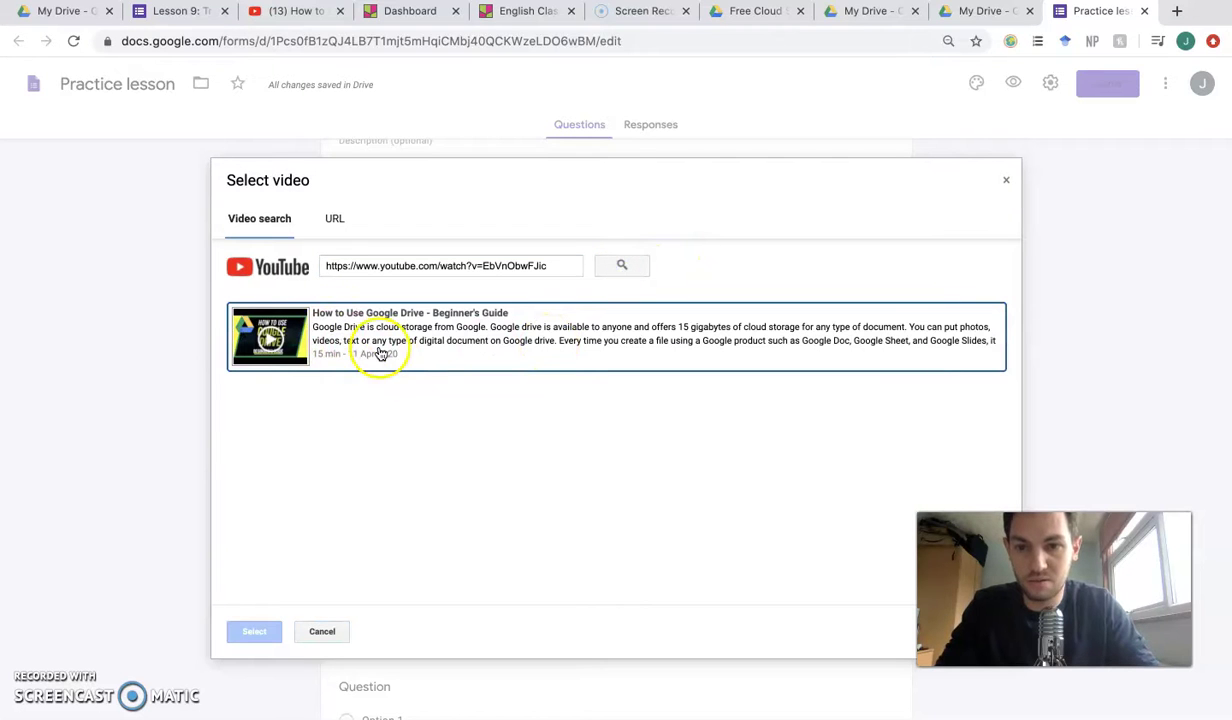
{"action": "left_click", "coordinate": [380, 354]}
{"action": "left_click", "coordinate": [254, 631]}
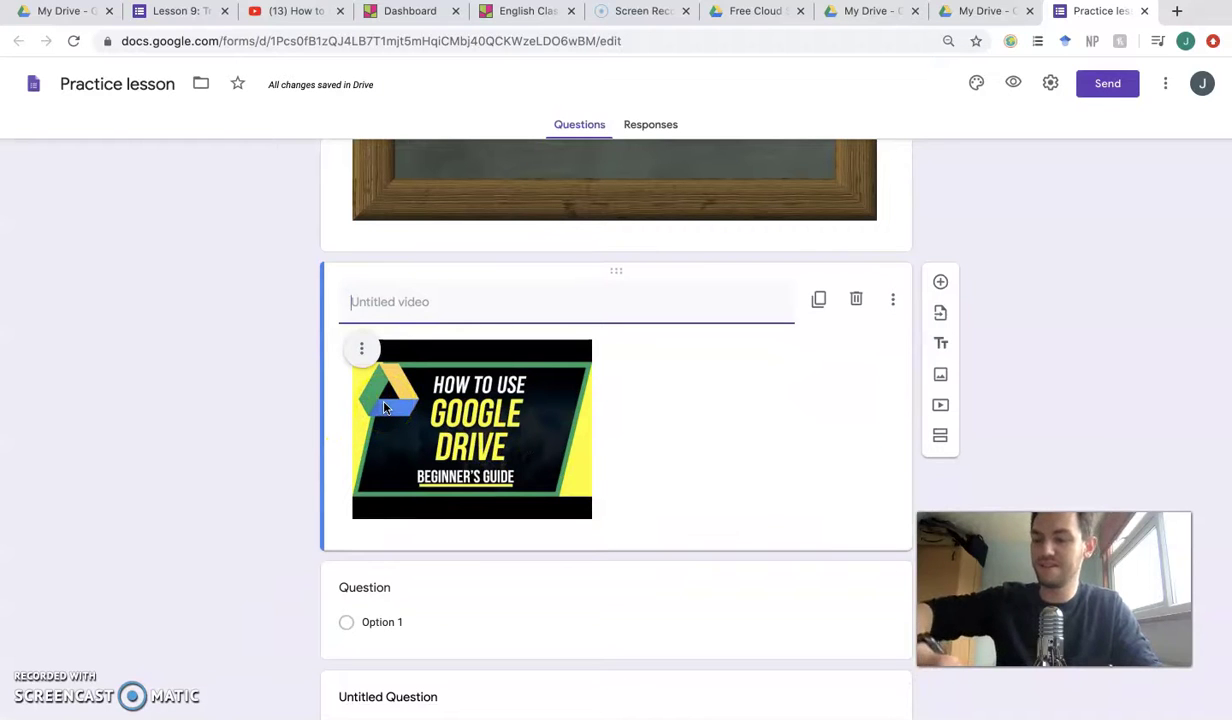
{"action": "left_click", "coordinate": [390, 380]}
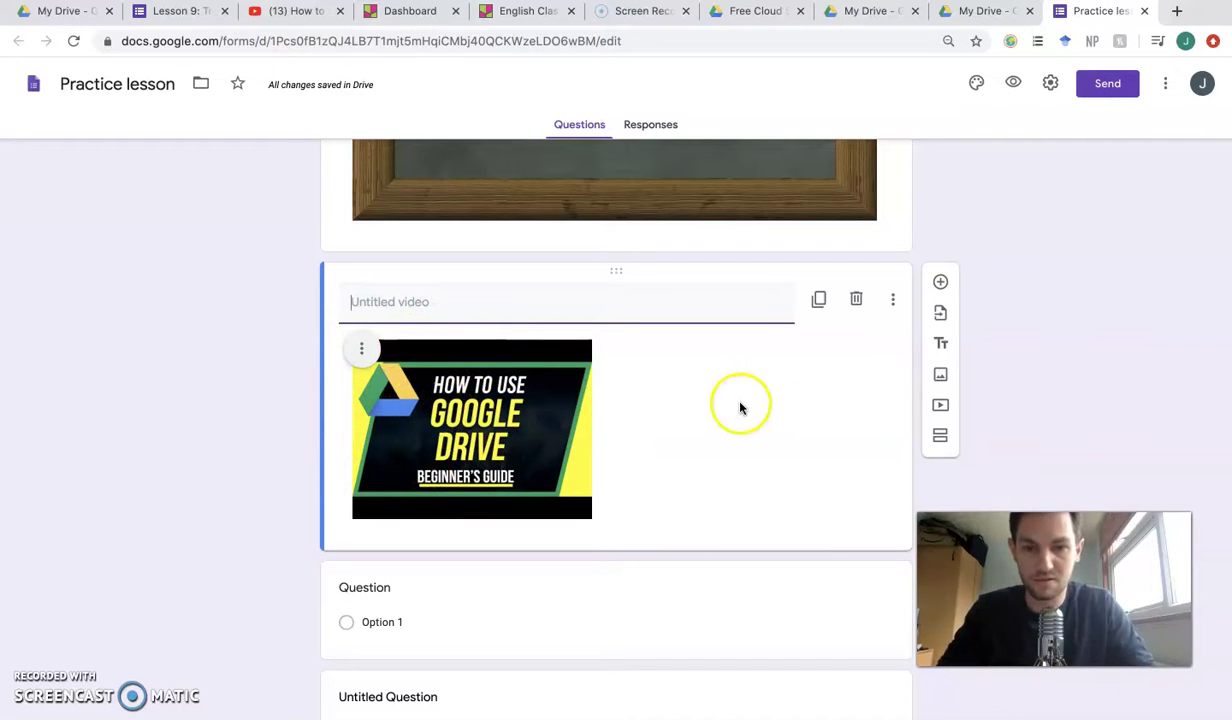
Review the order of the blackboard image, the video and the question blocks in the Practice lesson form.
{"action": "scroll", "coordinate": [740, 407], "scroll_direction": "up", "scroll_amount": 6}
{"action": "scroll", "coordinate": [743, 388], "scroll_direction": "down", "scroll_amount": 3}
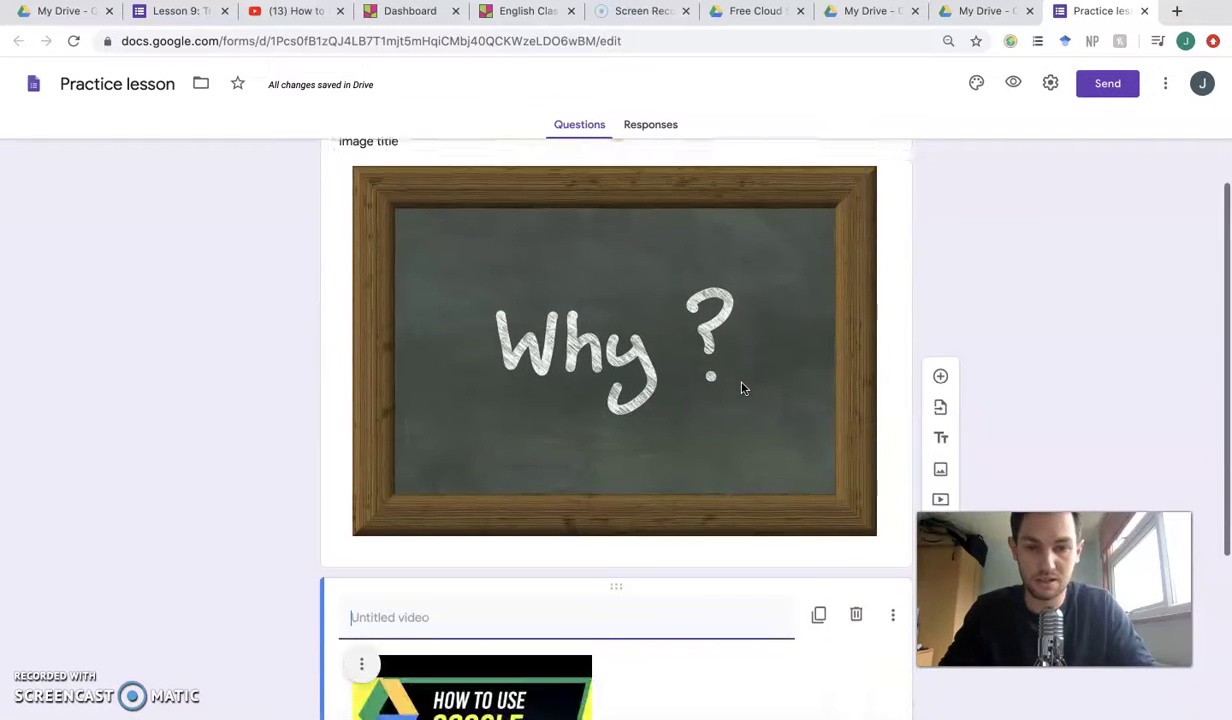
{"action": "scroll", "coordinate": [743, 388], "scroll_direction": "down", "scroll_amount": 3}
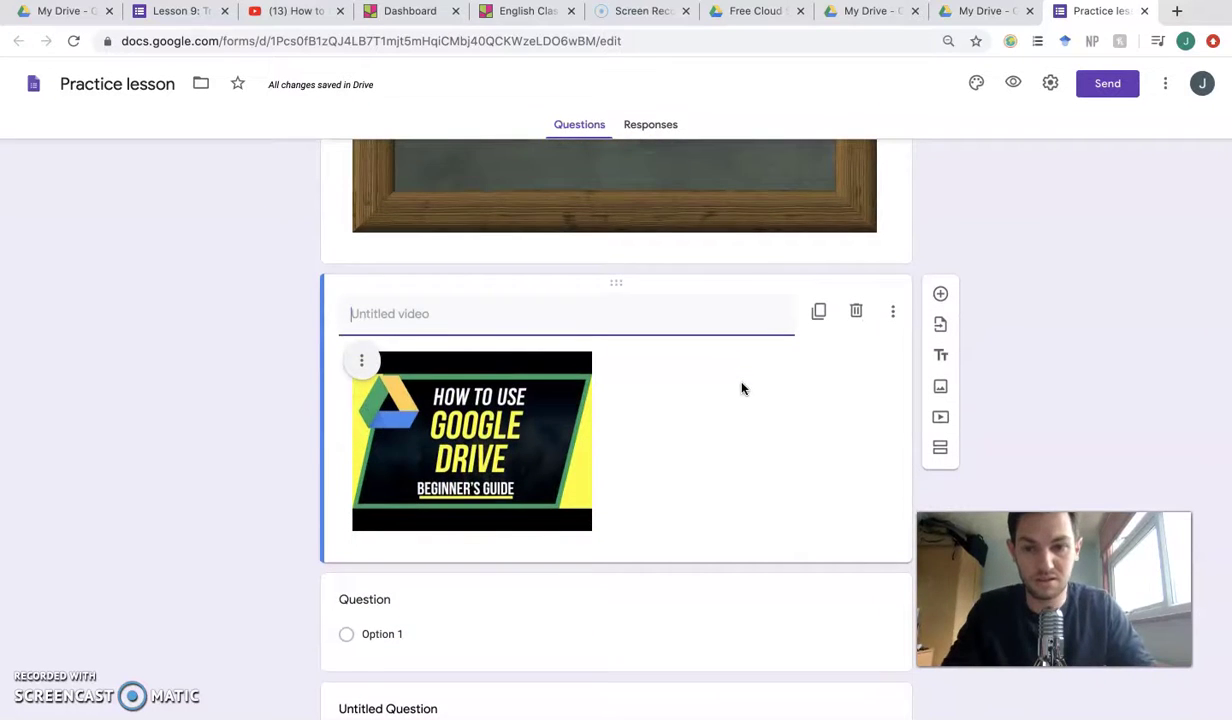
{"action": "scroll", "coordinate": [742, 388], "scroll_direction": "down", "scroll_amount": 1}
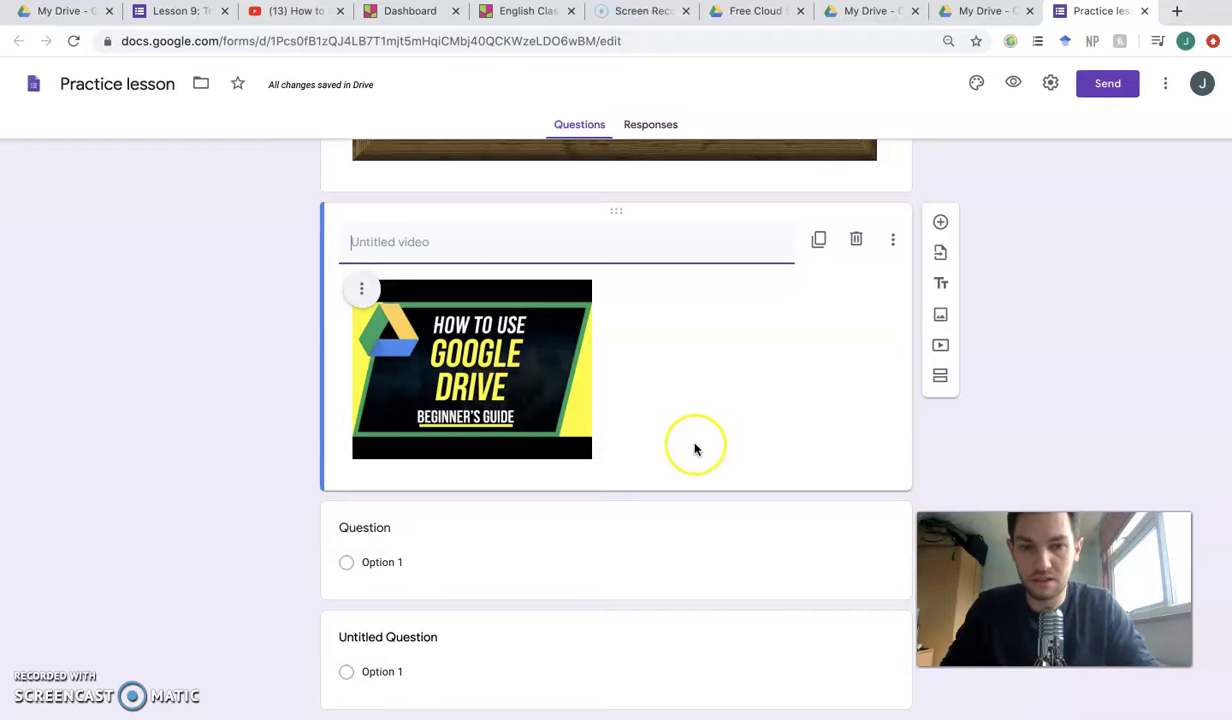
{"action": "scroll", "coordinate": [698, 447], "scroll_direction": "up", "scroll_amount": 1}
{"action": "scroll", "coordinate": [695, 449], "scroll_direction": "up", "scroll_amount": 4}
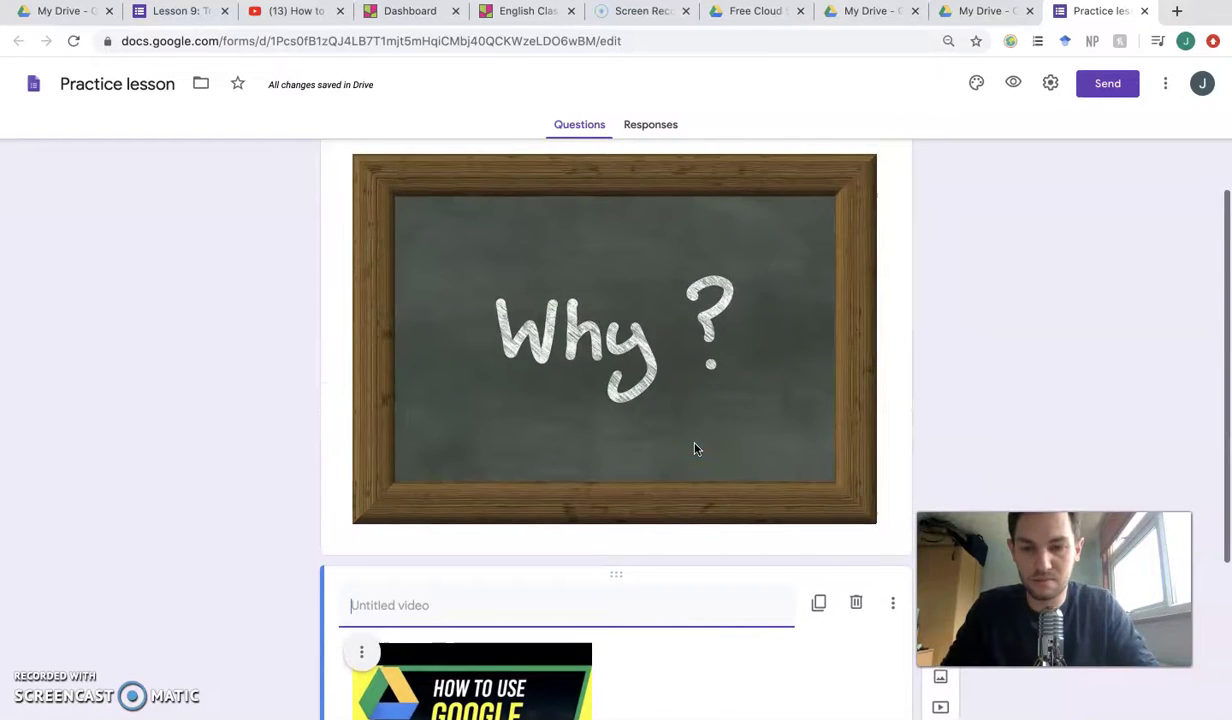
{"action": "scroll", "coordinate": [695, 449], "scroll_direction": "down", "scroll_amount": 3}
{"action": "scroll", "coordinate": [695, 449], "scroll_direction": "up", "scroll_amount": 1}
{"action": "scroll", "coordinate": [695, 449], "scroll_direction": "up", "scroll_amount": 2}
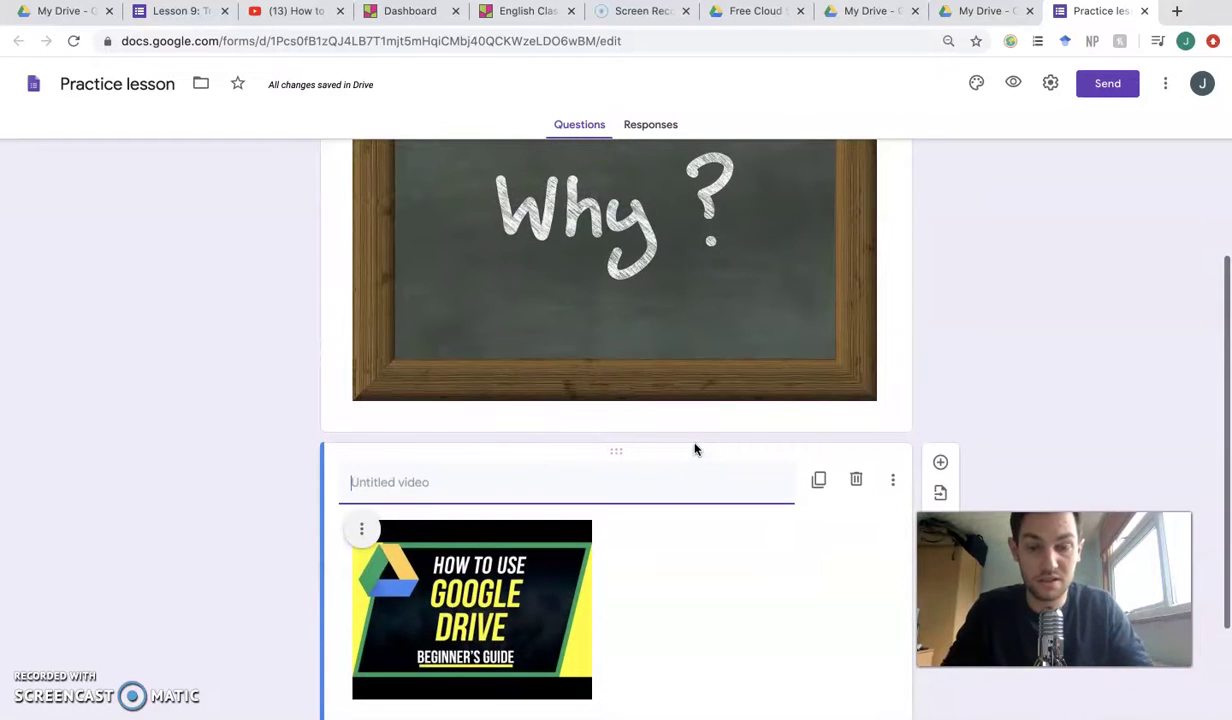
{"action": "scroll", "coordinate": [694, 448], "scroll_direction": "up", "scroll_amount": 4}
{"action": "scroll", "coordinate": [695, 449], "scroll_direction": "down", "scroll_amount": 8}
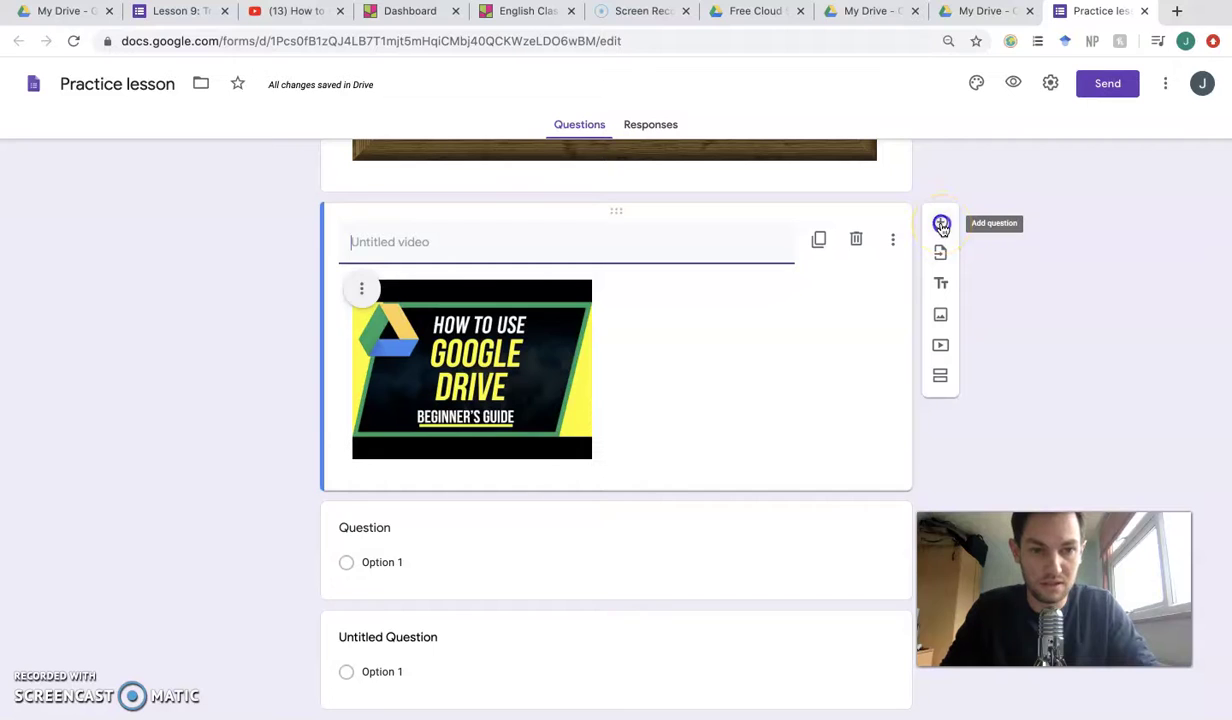
Add a Paragraph question below the video asking "What are 4 things that you learned?".
{"action": "left_click", "coordinate": [941, 224]}
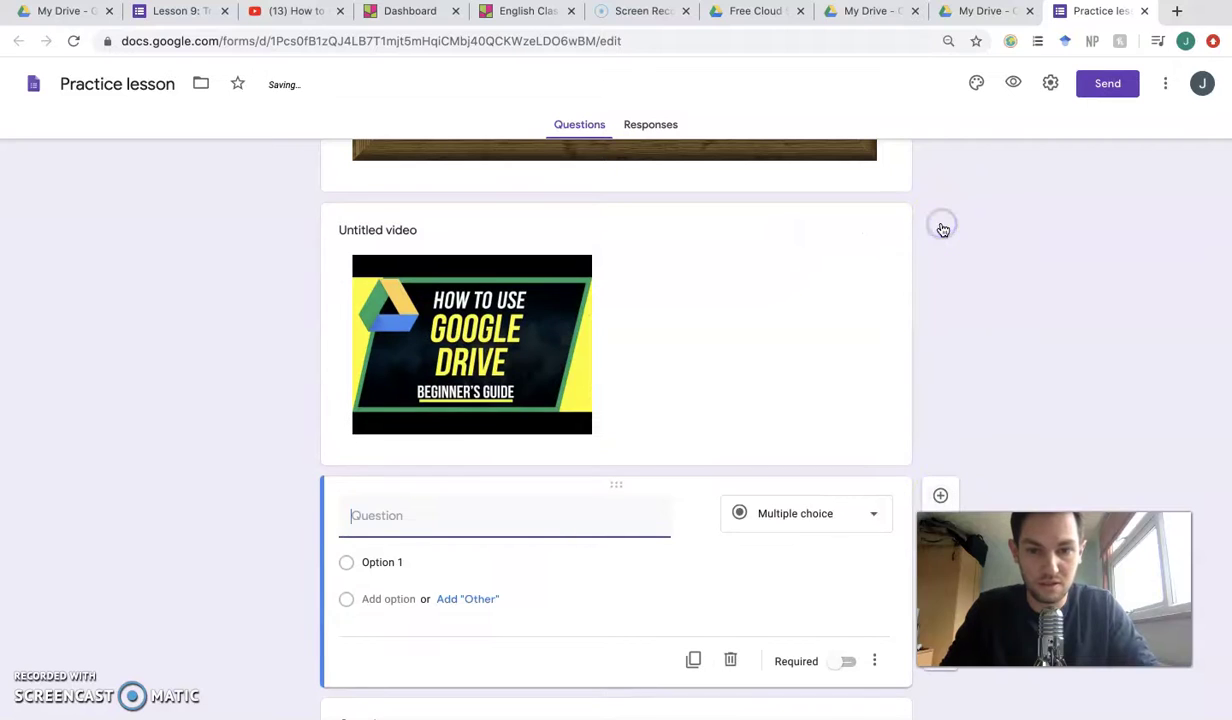
{"action": "left_click", "coordinate": [856, 516]}
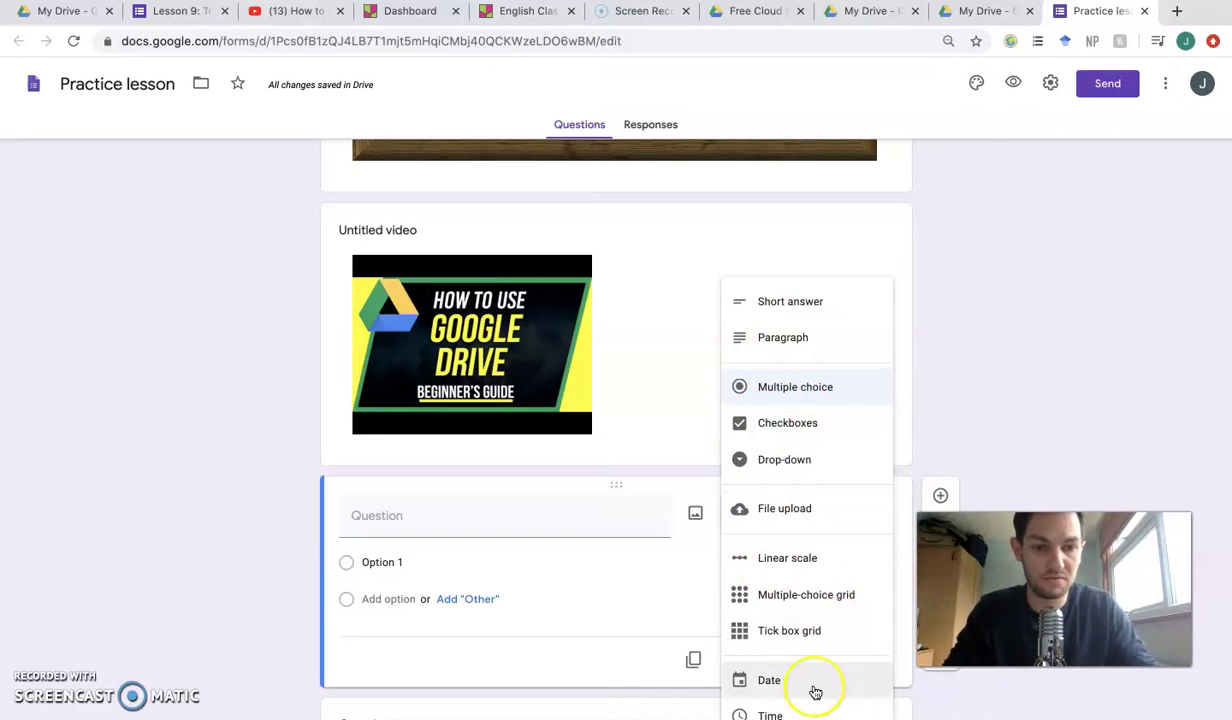
{"action": "left_click", "coordinate": [508, 509]}
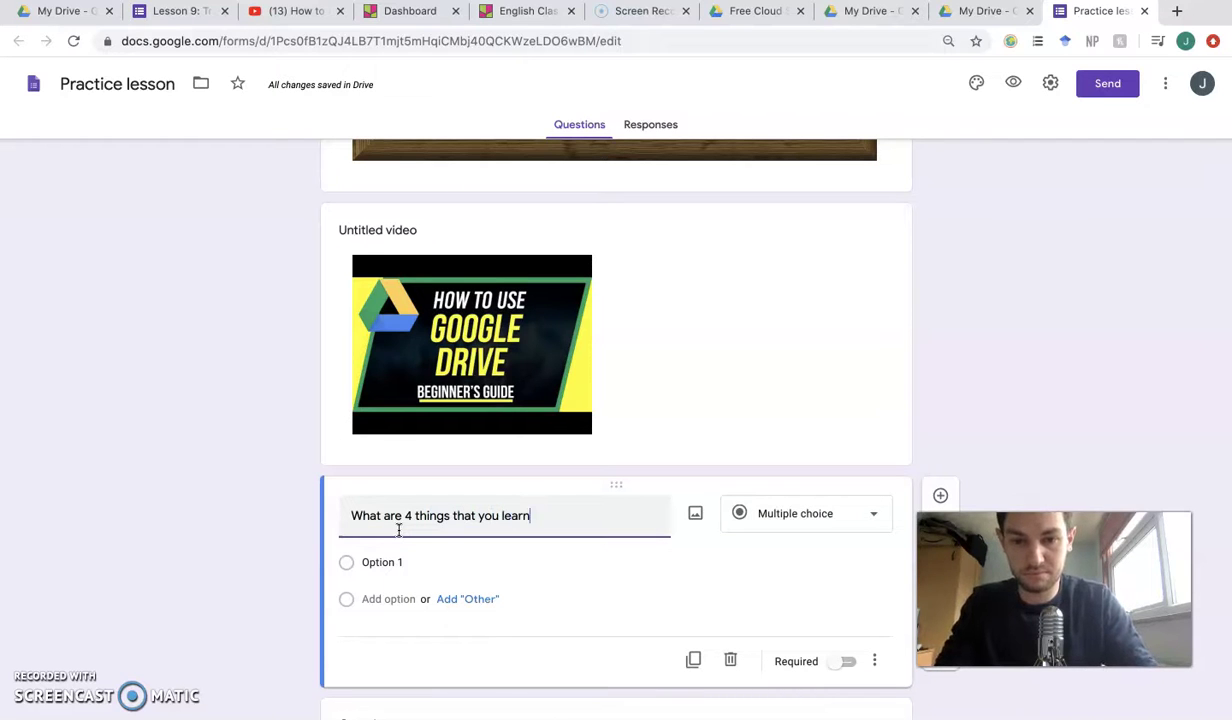
{"action": "left_click", "coordinate": [806, 513]}
{"action": "left_click", "coordinate": [825, 503]}
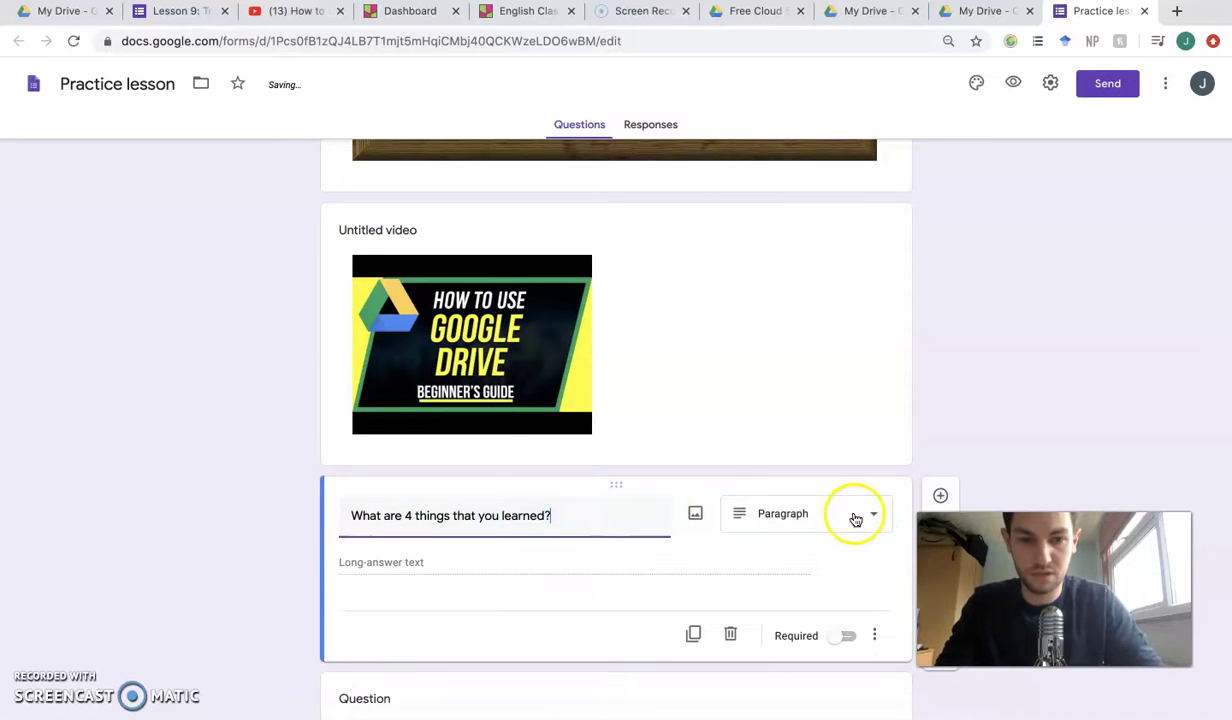
{"action": "left_click", "coordinate": [564, 566]}
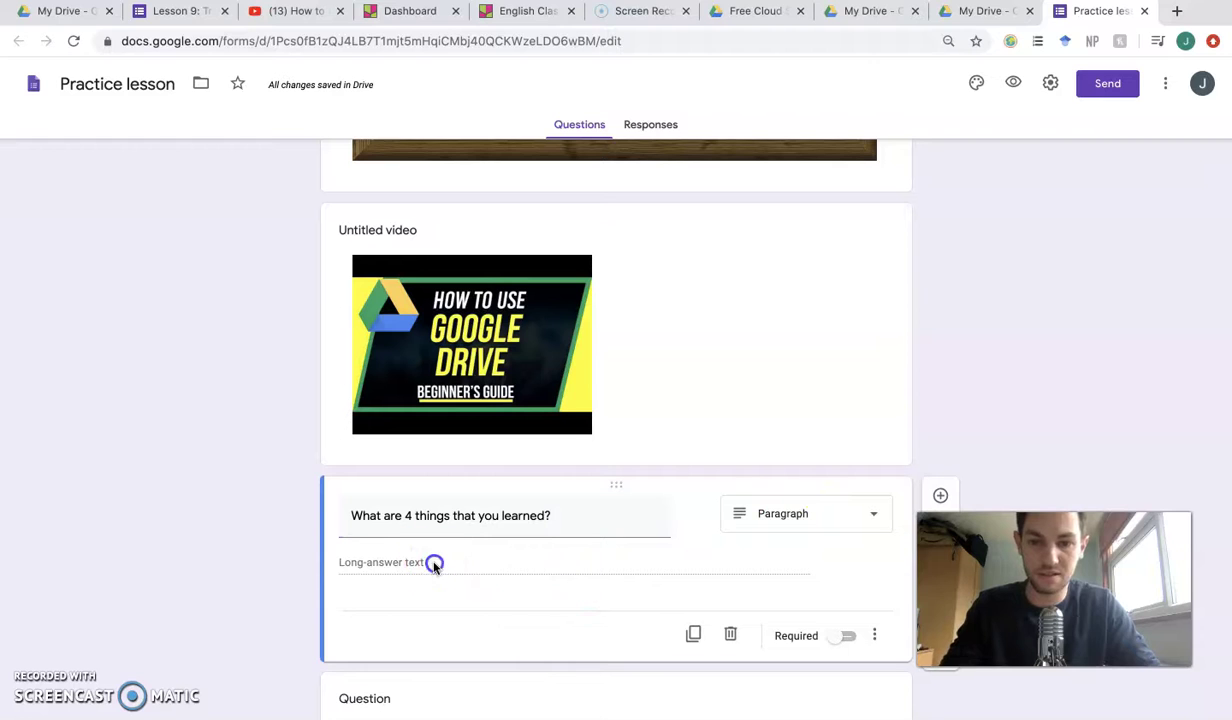
{"action": "left_click", "coordinate": [372, 562]}
Title the next question "What website do you need to use?", remove its response validation and make it Multiple choice.
{"action": "scroll", "coordinate": [440, 610], "scroll_direction": "down", "scroll_amount": 3}
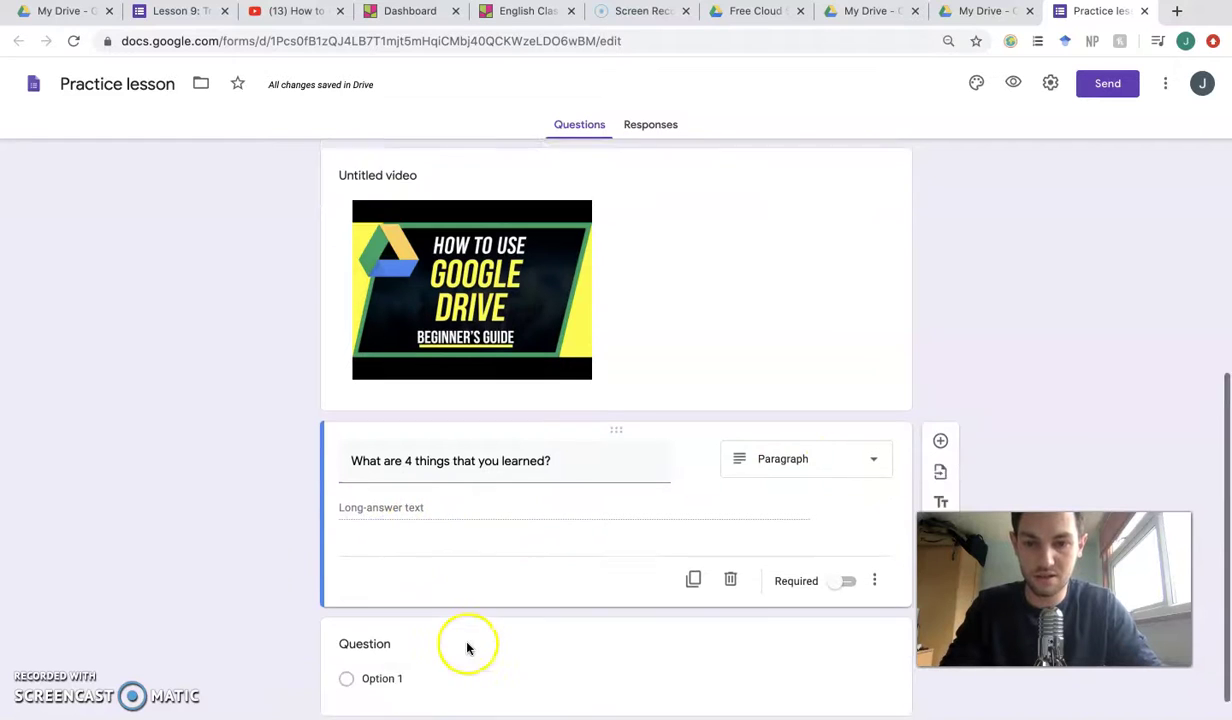
{"action": "left_click", "coordinate": [401, 569]}
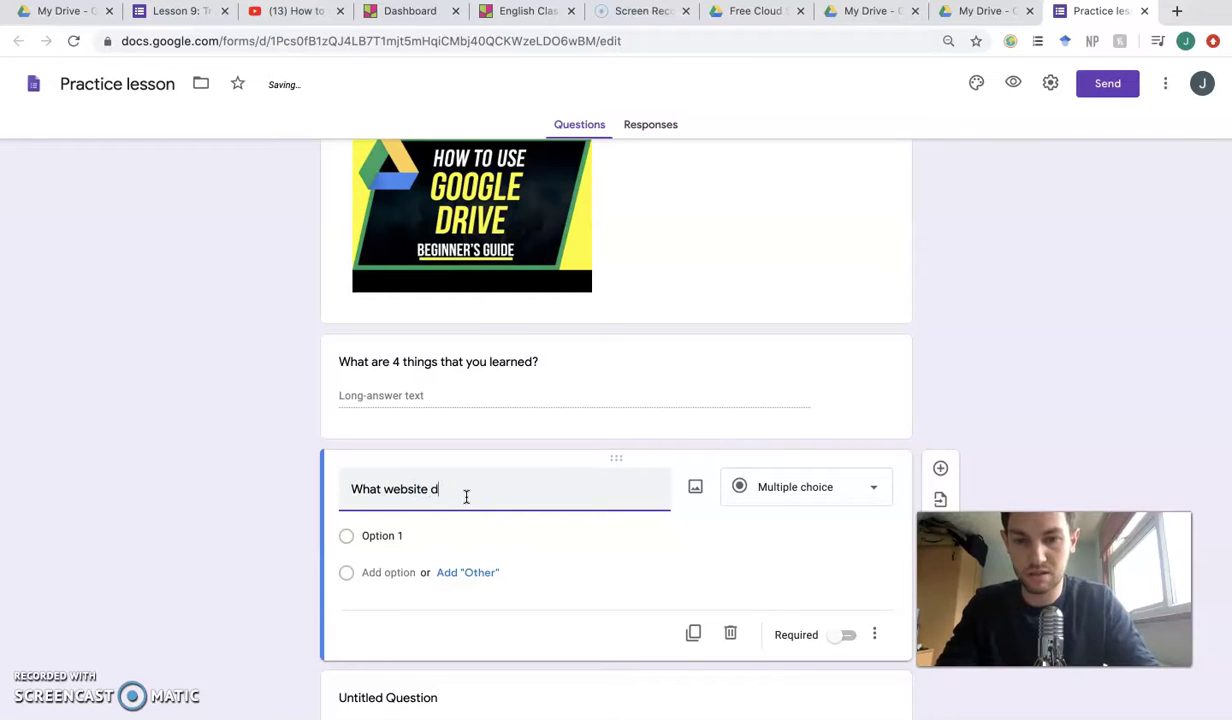
{"action": "type", "text": "What website doth"}
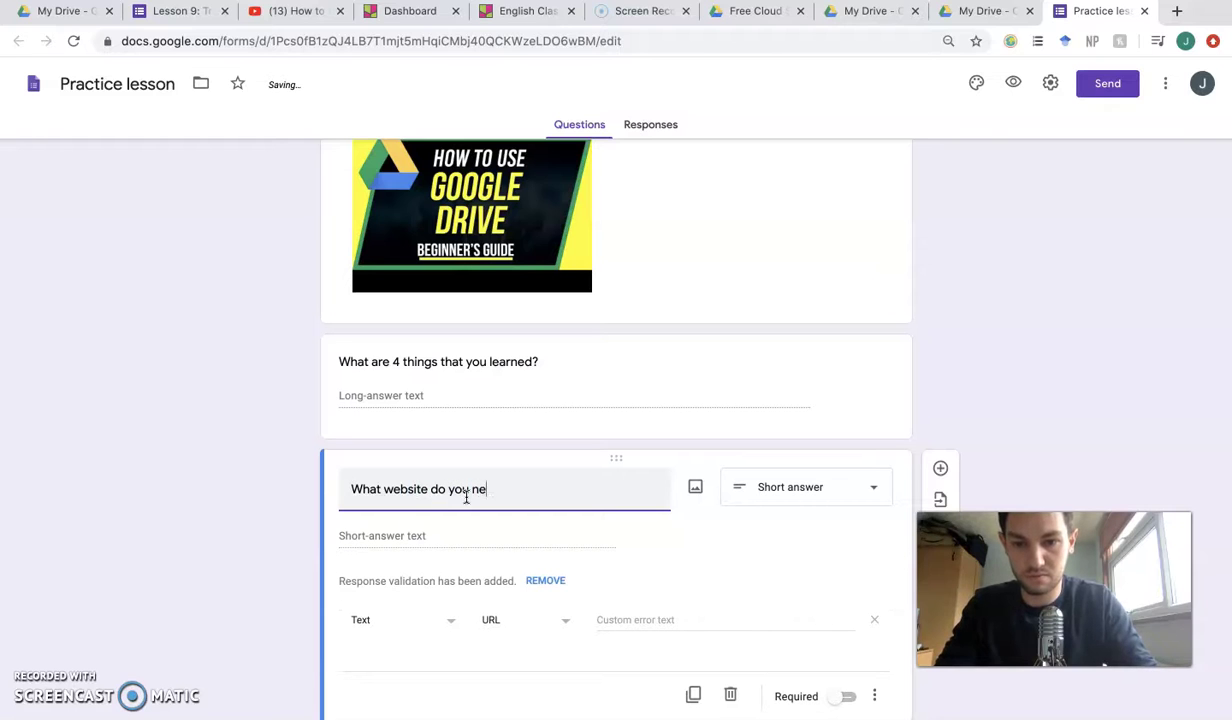
{"action": "type", "text": "?"}
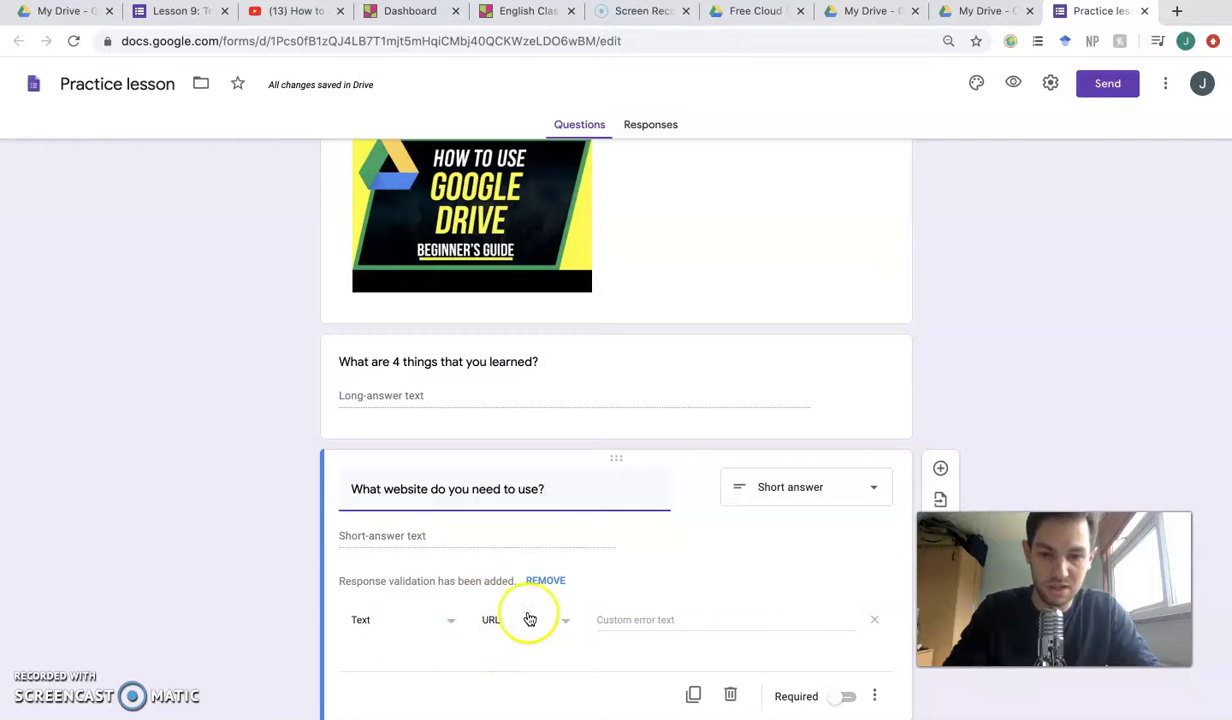
{"action": "left_click", "coordinate": [550, 582]}
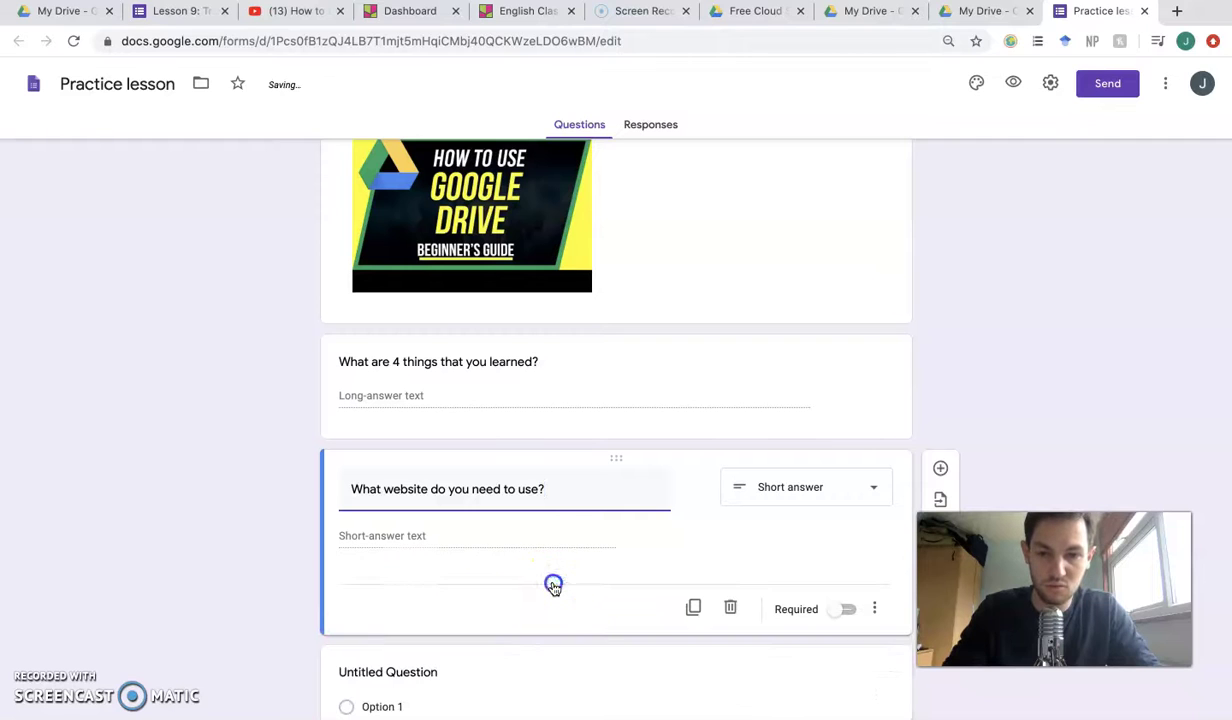
{"action": "left_click", "coordinate": [861, 486]}
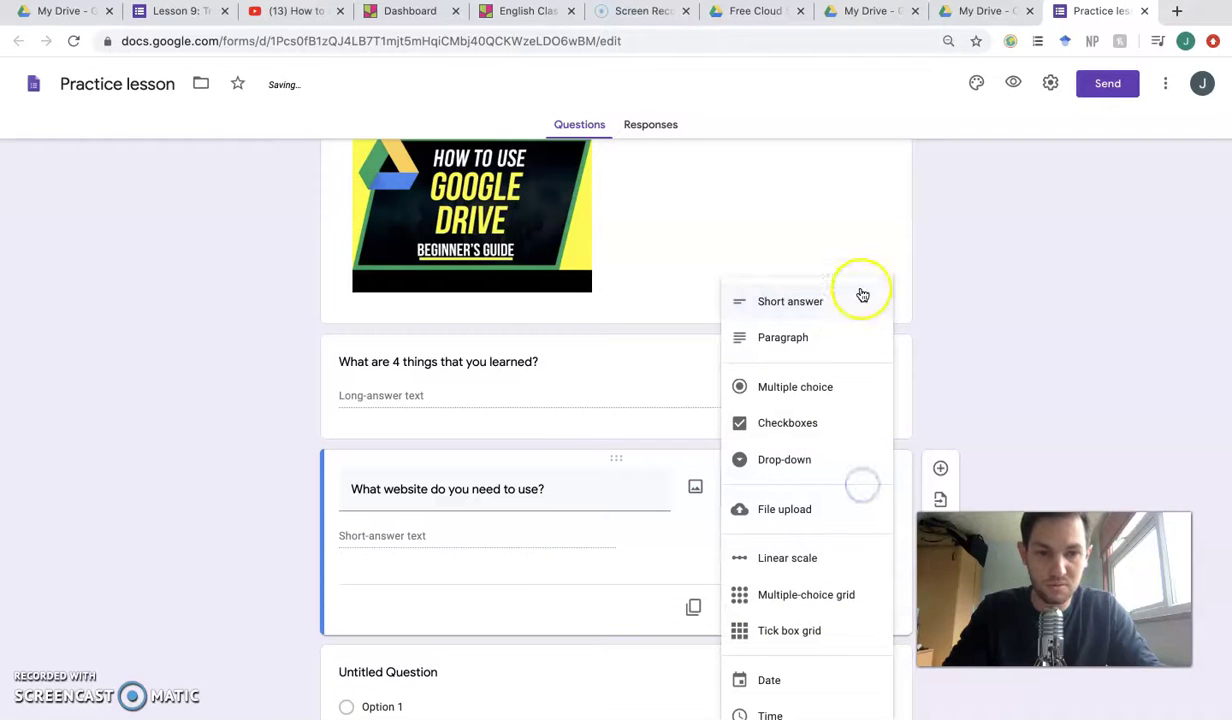
{"action": "left_click", "coordinate": [819, 384]}
Give the website question the answer options "Google drive", "Google images", "MSN" and "Yahoo".
{"action": "left_click", "coordinate": [388, 536]}
{"action": "type", "text": "Google drive"}
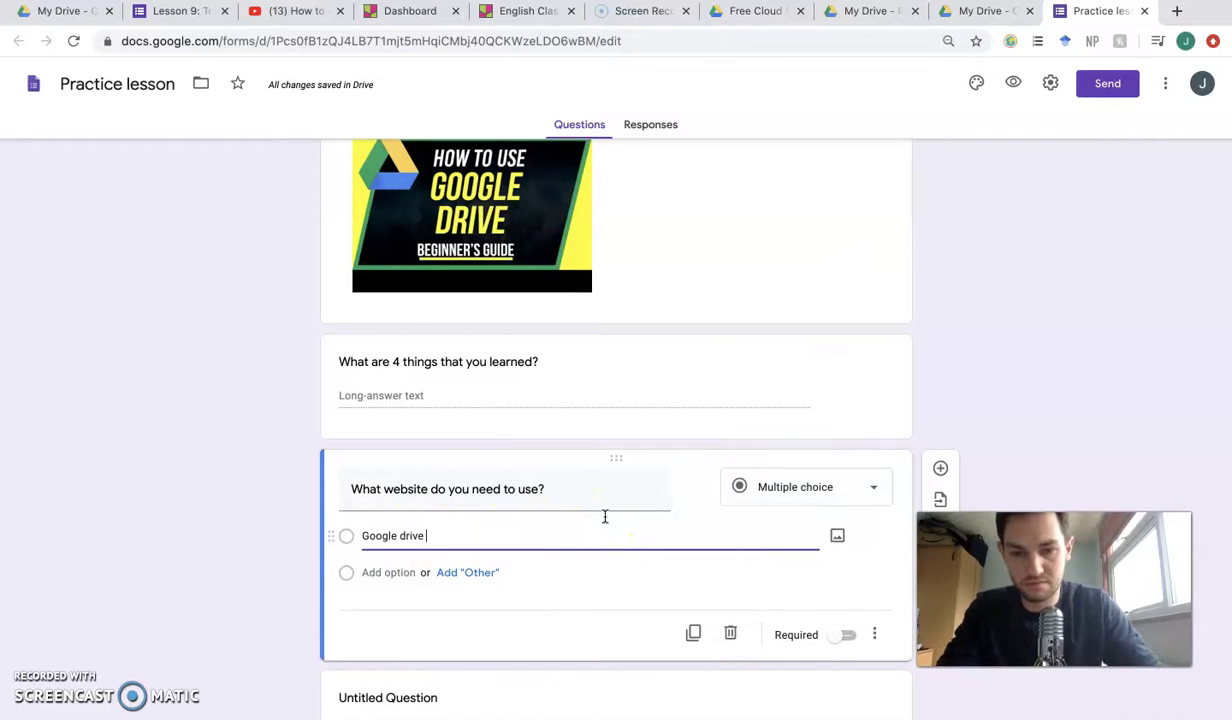
{"action": "left_click", "coordinate": [464, 589]}
{"action": "left_click", "coordinate": [402, 582]}
{"action": "type", "text": "Google imageas"}
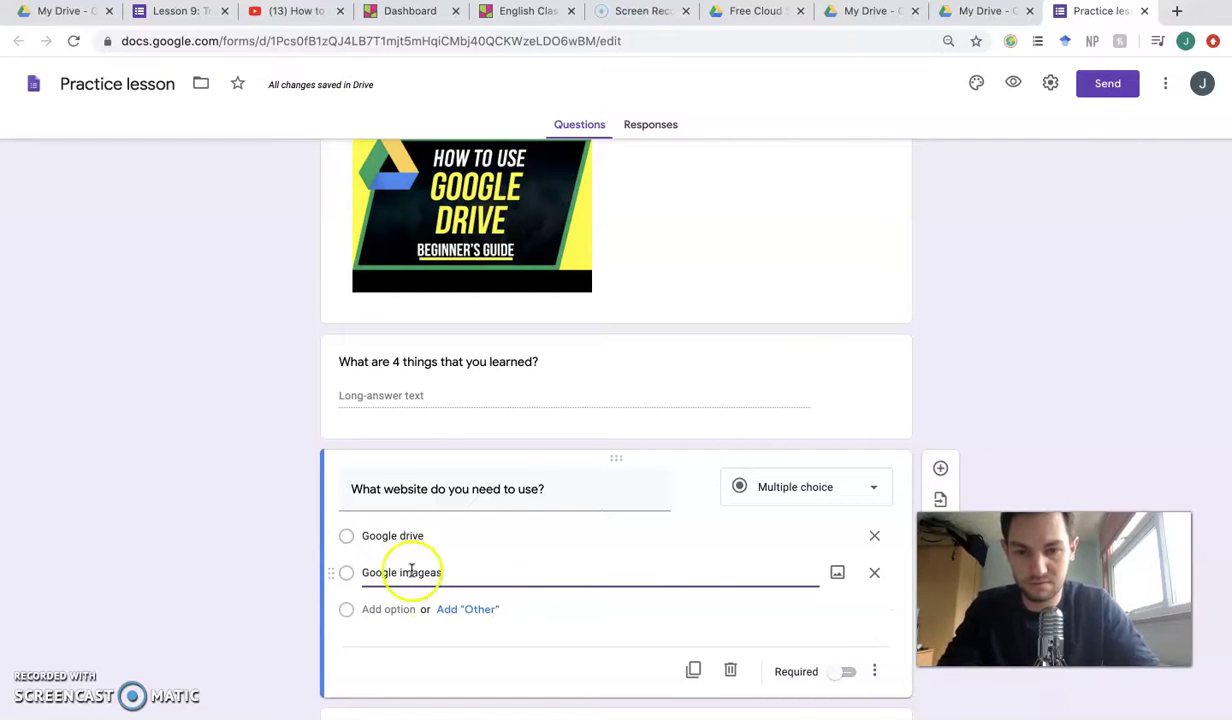
{"action": "left_click", "coordinate": [512, 486]}
{"action": "left_click", "coordinate": [387, 609]}
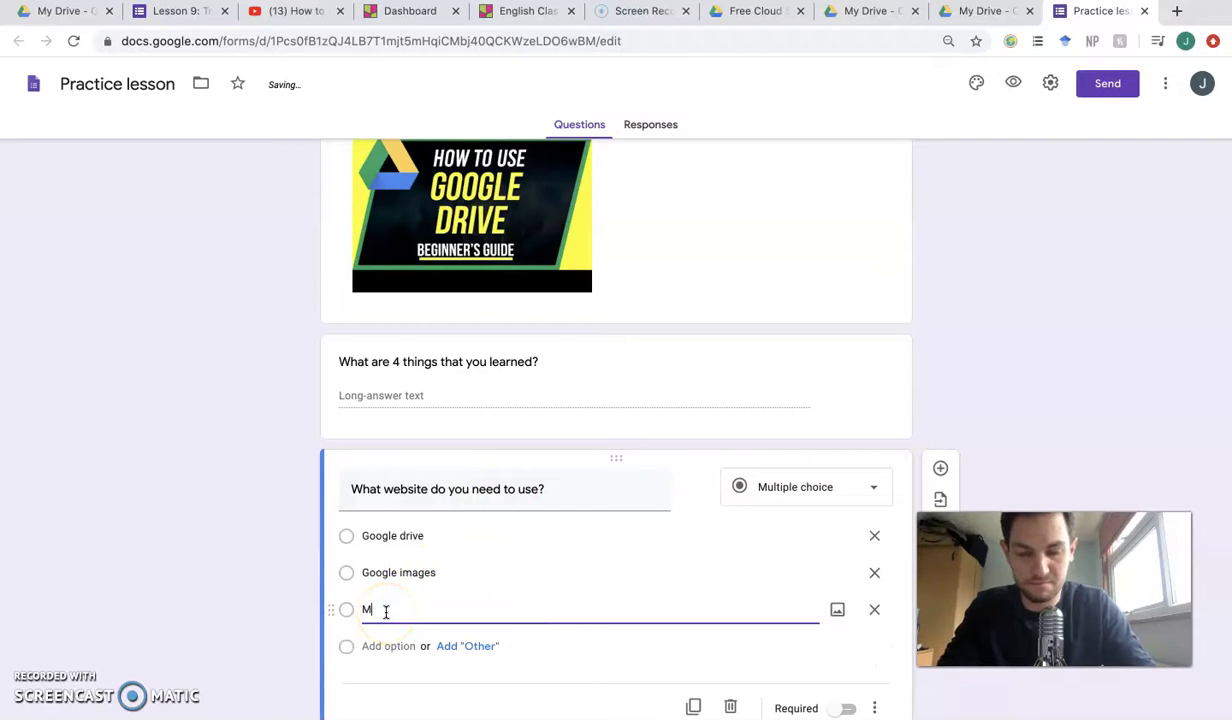
{"action": "type", "text": "MSN"}
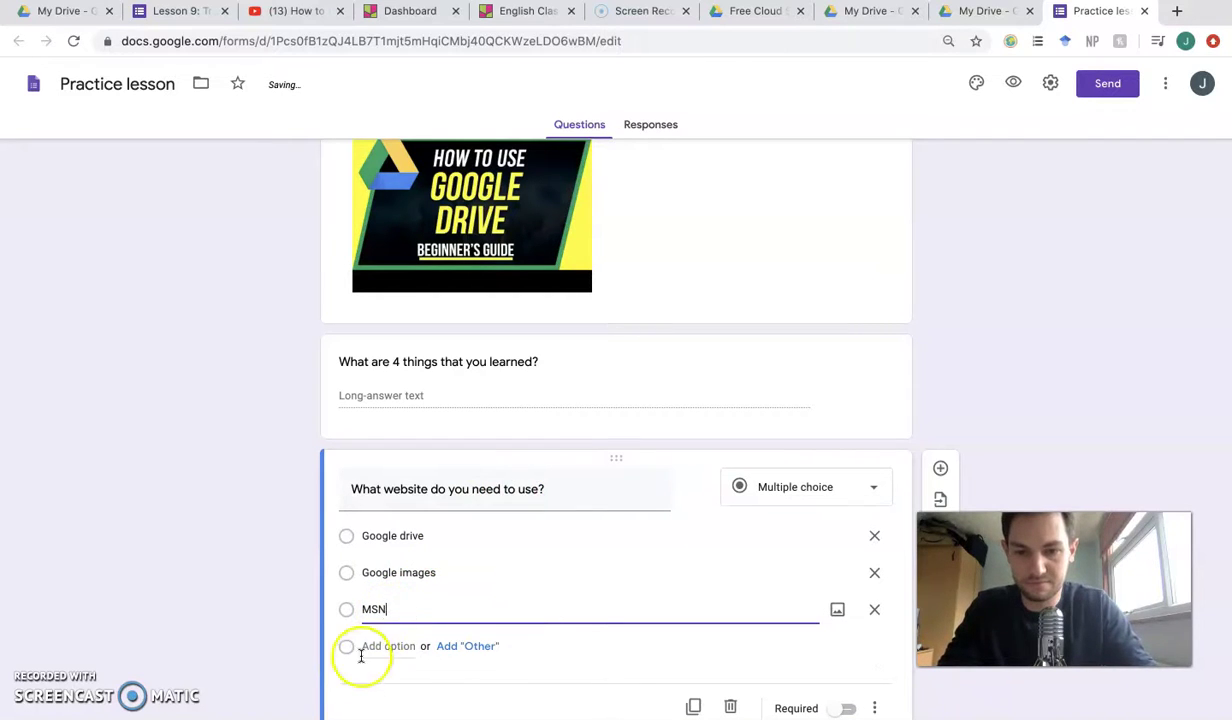
{"action": "left_click", "coordinate": [386, 647]}
{"action": "type", "text": "Yahoo"}
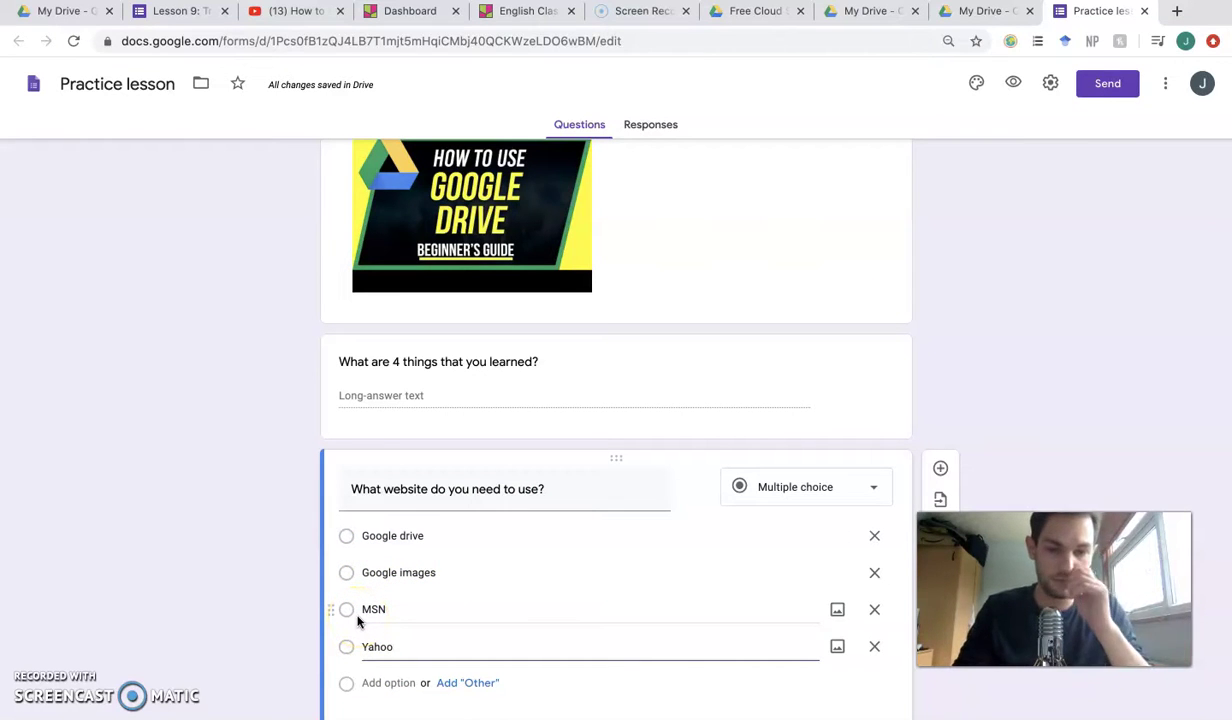
Add a title and description block below the website question, titled "After the lesson upload your picture to this link.".
{"action": "scroll", "coordinate": [631, 599], "scroll_direction": "down", "scroll_amount": 2}
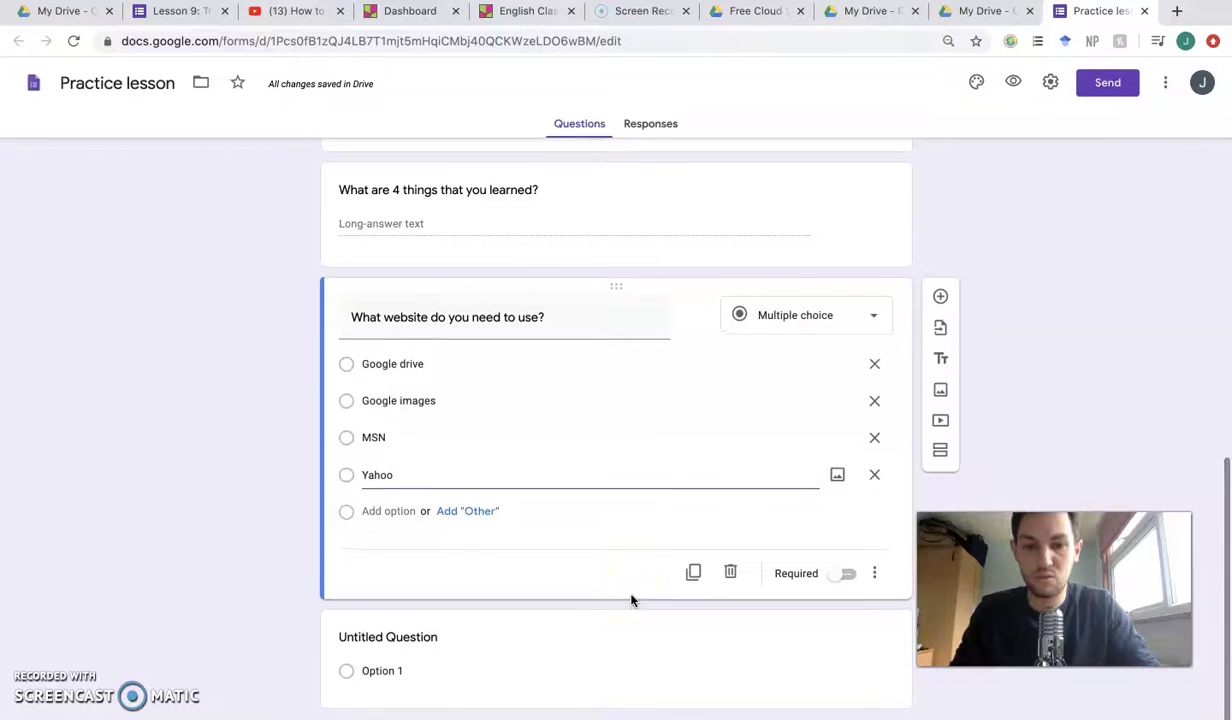
{"action": "scroll", "coordinate": [631, 599], "scroll_direction": "up", "scroll_amount": 3}
{"action": "scroll", "coordinate": [631, 599], "scroll_direction": "down", "scroll_amount": 3}
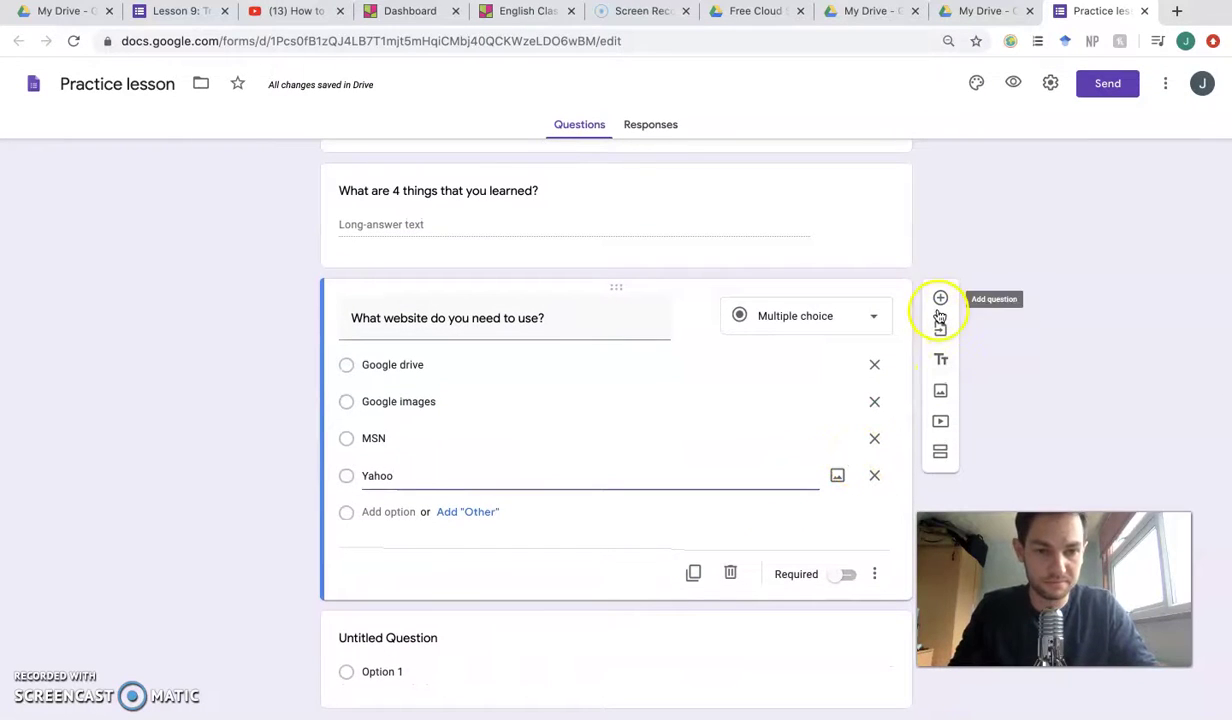
{"action": "left_click", "coordinate": [941, 358]}
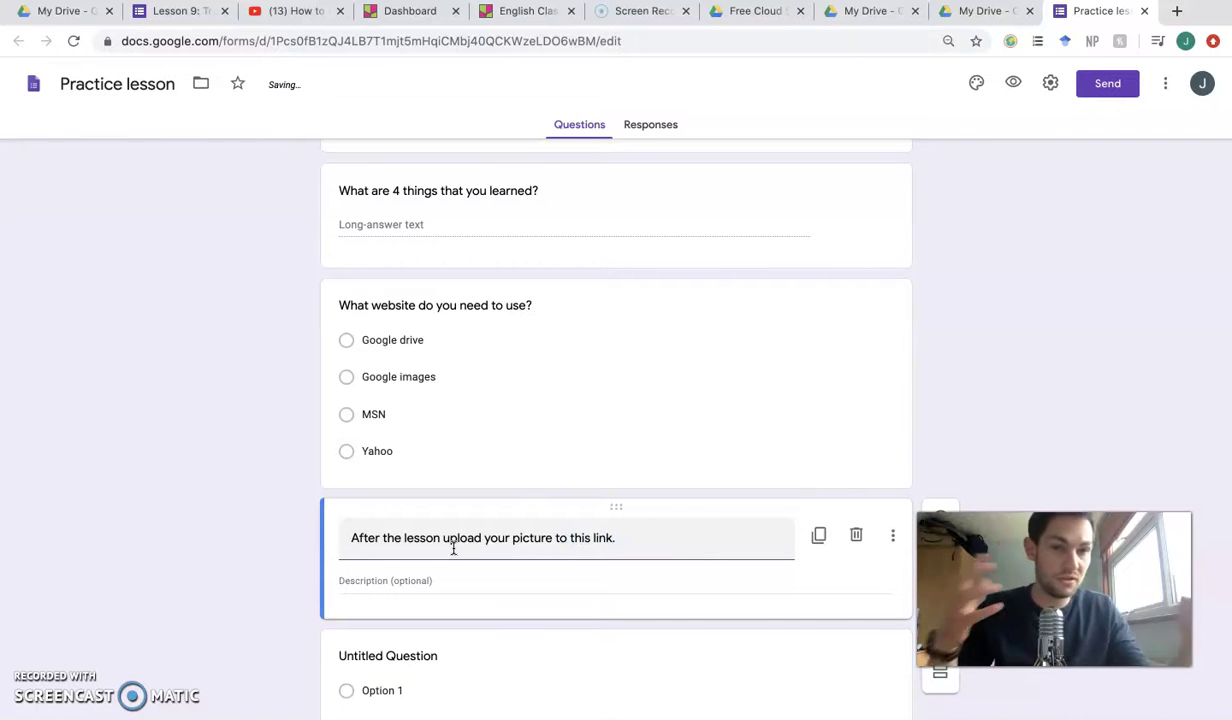
Copy the web address of the "English Class" Padlet board and paste it as the description of the upload instruction block.
{"action": "left_click", "coordinate": [406, 585]}
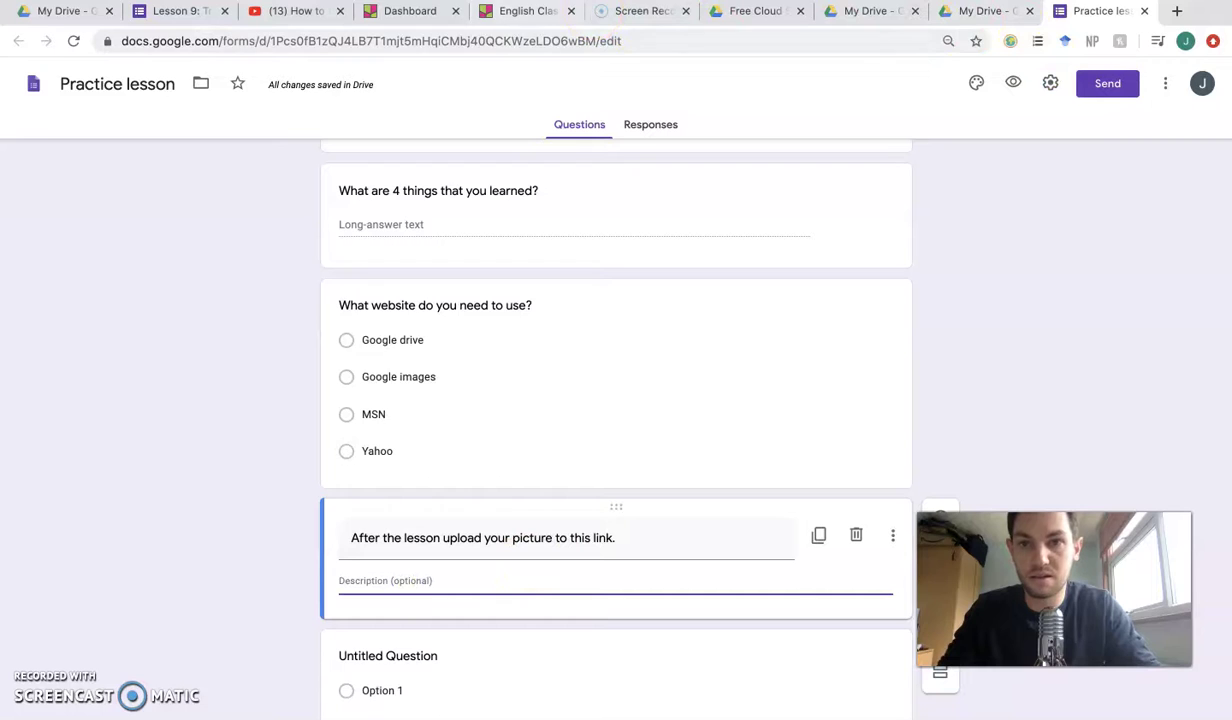
{"action": "left_click", "coordinate": [540, 10]}
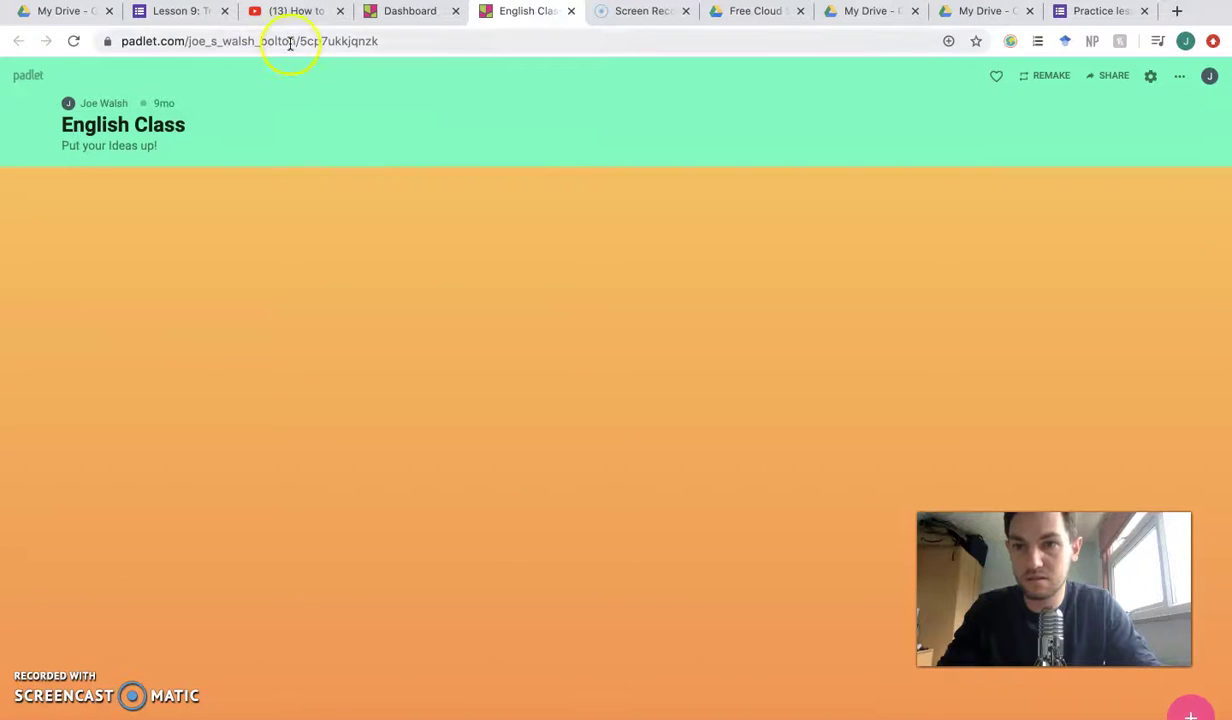
{"action": "left_click", "coordinate": [290, 41]}
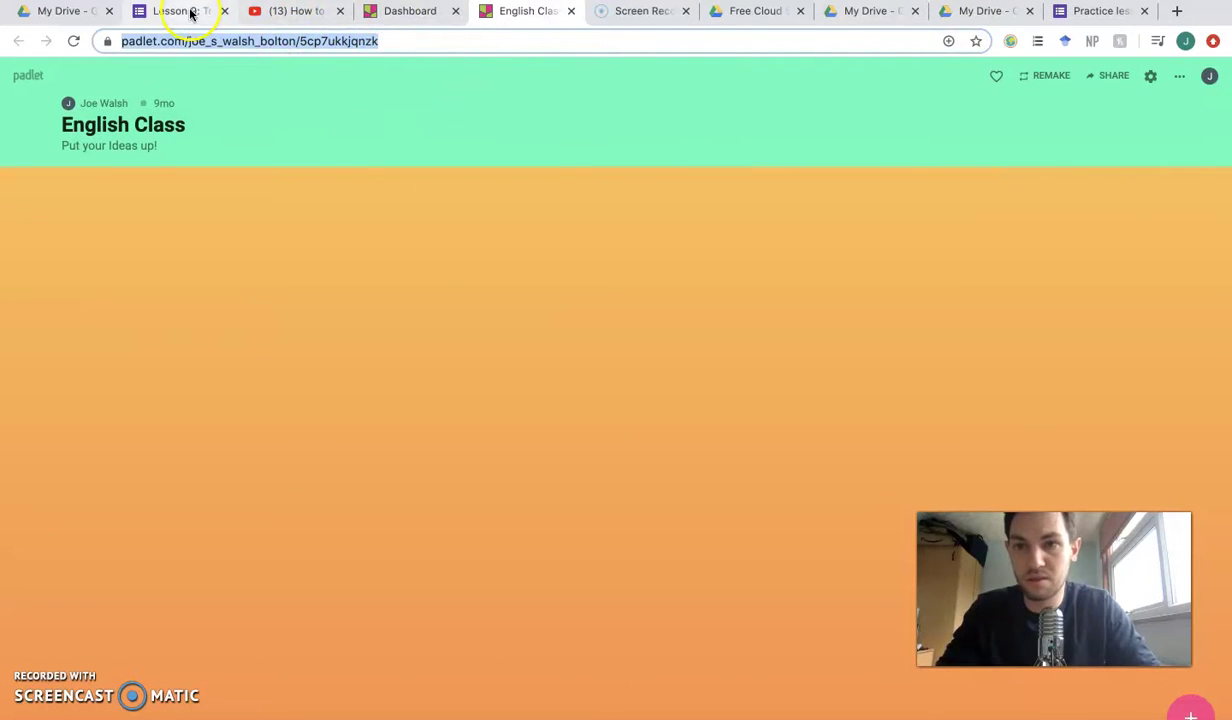
{"action": "left_click", "coordinate": [1095, 11]}
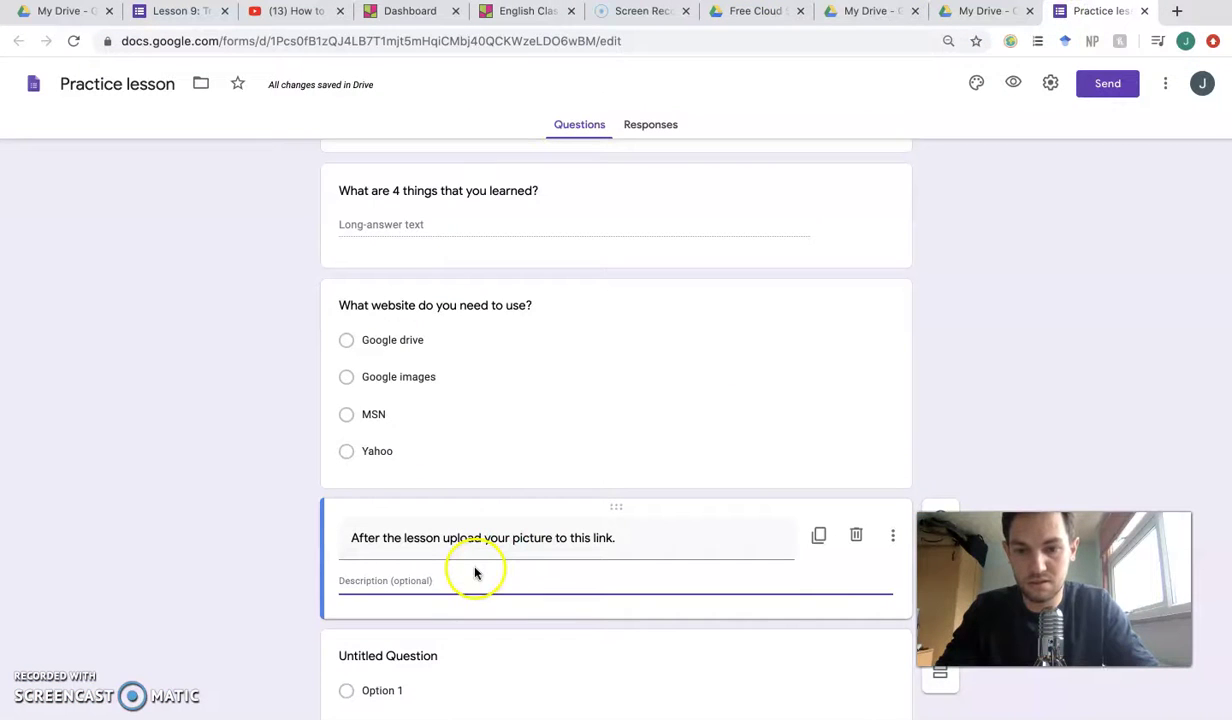
{"action": "left_click", "coordinate": [610, 607]}
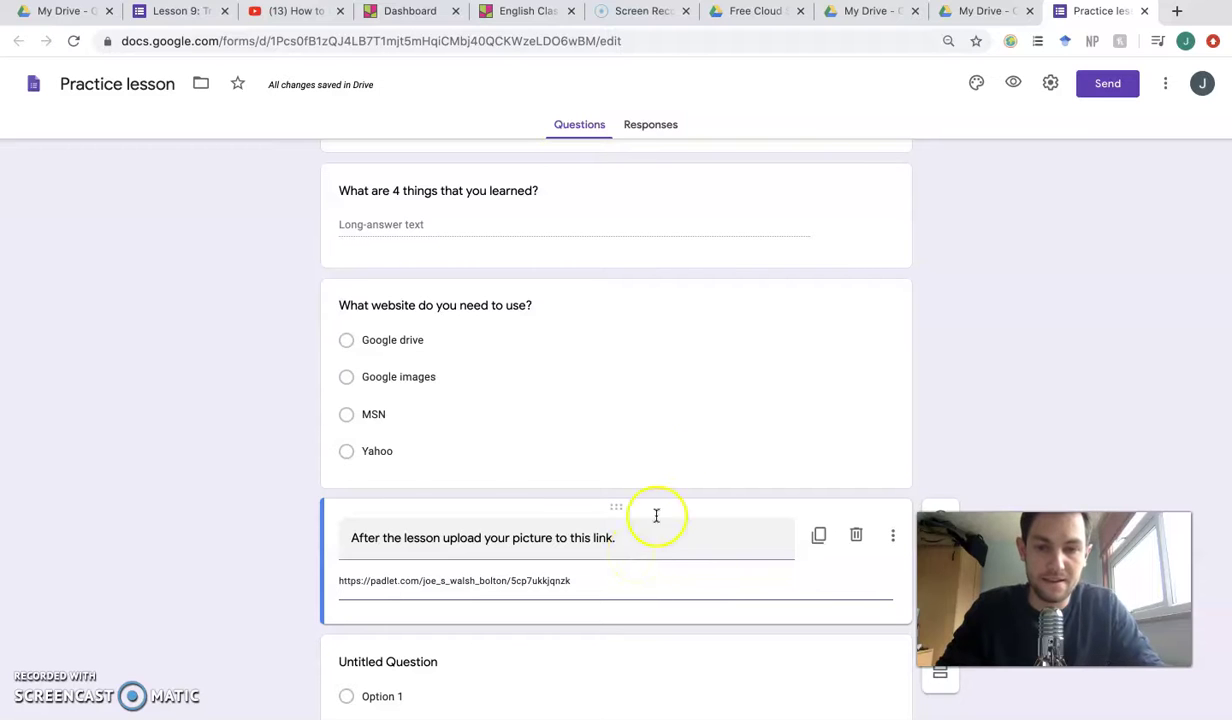
Start importing questions into the form and choose "Lesson 23 Review of the year (1)" as the source form.
{"action": "scroll", "coordinate": [668, 397], "scroll_direction": "up", "scroll_amount": 10}
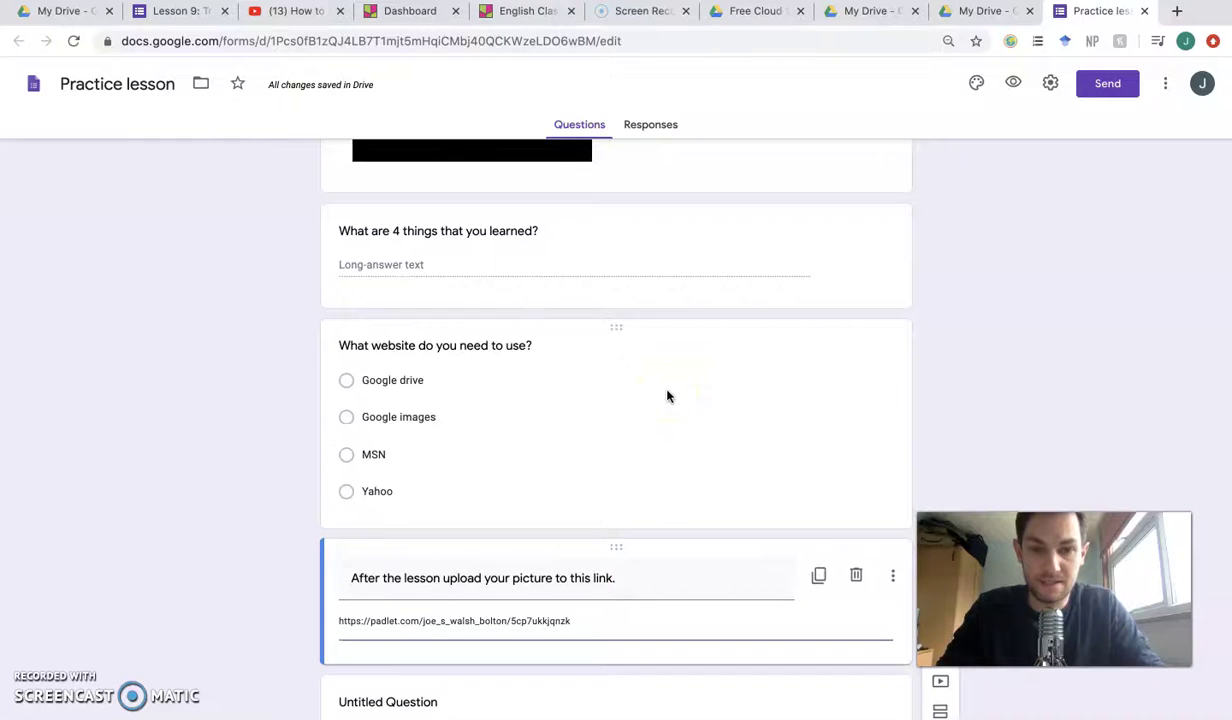
{"action": "scroll", "coordinate": [668, 397], "scroll_direction": "down", "scroll_amount": 10}
{"action": "scroll", "coordinate": [668, 397], "scroll_direction": "up", "scroll_amount": 5}
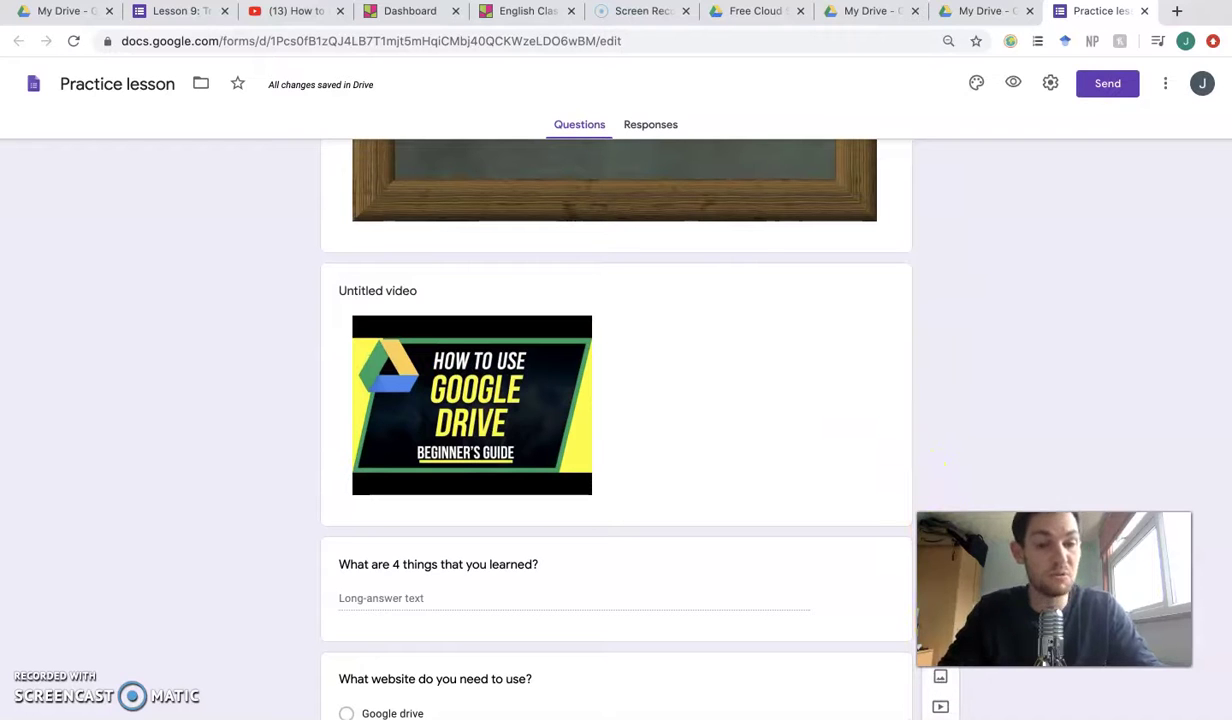
{"action": "left_click", "coordinate": [940, 616]}
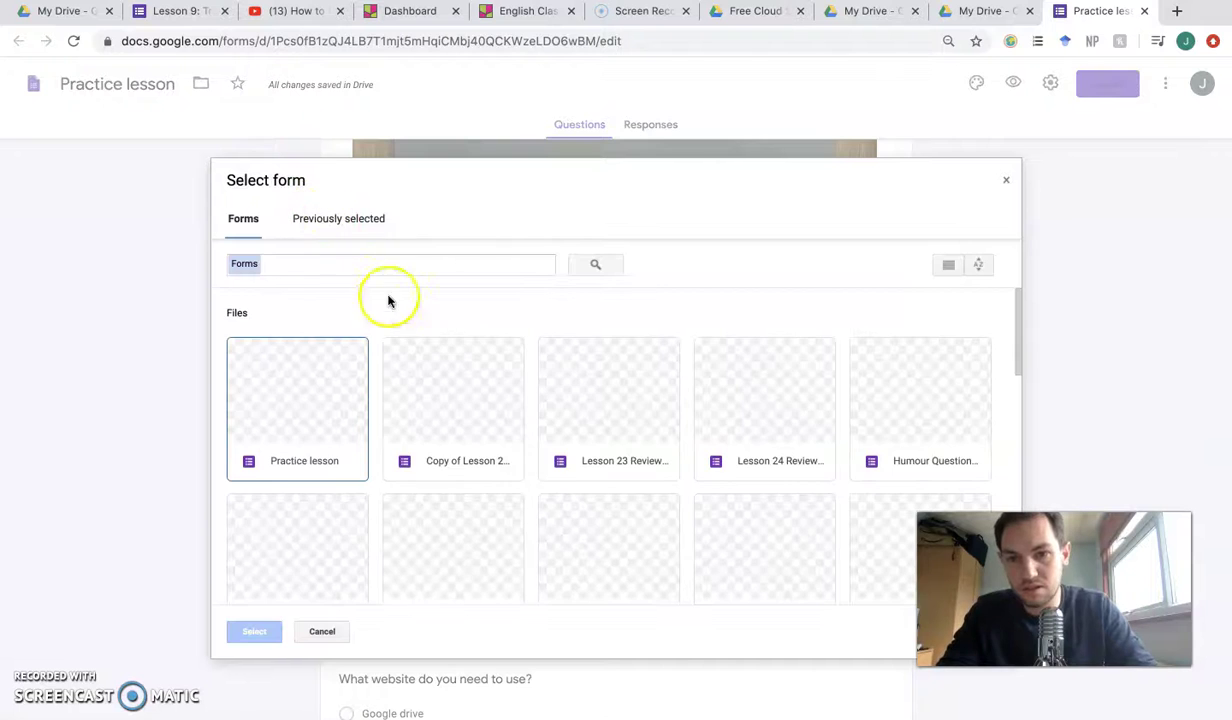
{"action": "scroll", "coordinate": [553, 441], "scroll_direction": "down", "scroll_amount": 5}
{"action": "scroll", "coordinate": [564, 426], "scroll_direction": "up", "scroll_amount": 5}
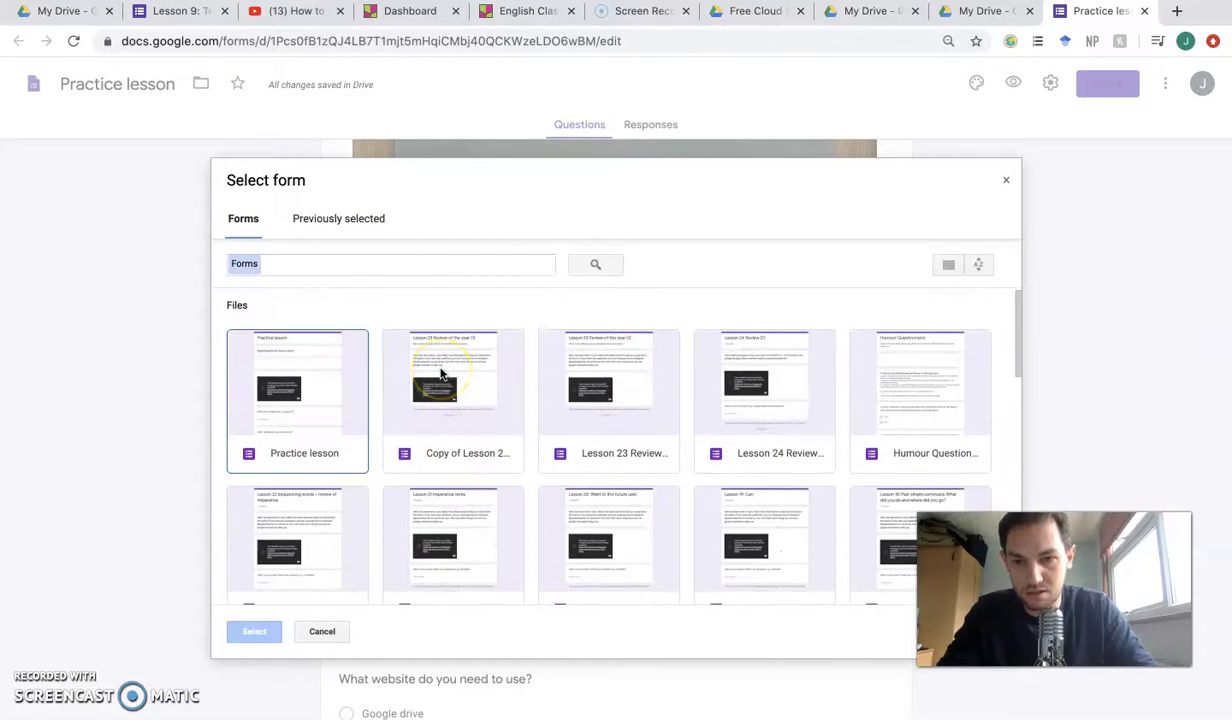
{"action": "left_click", "coordinate": [608, 375]}
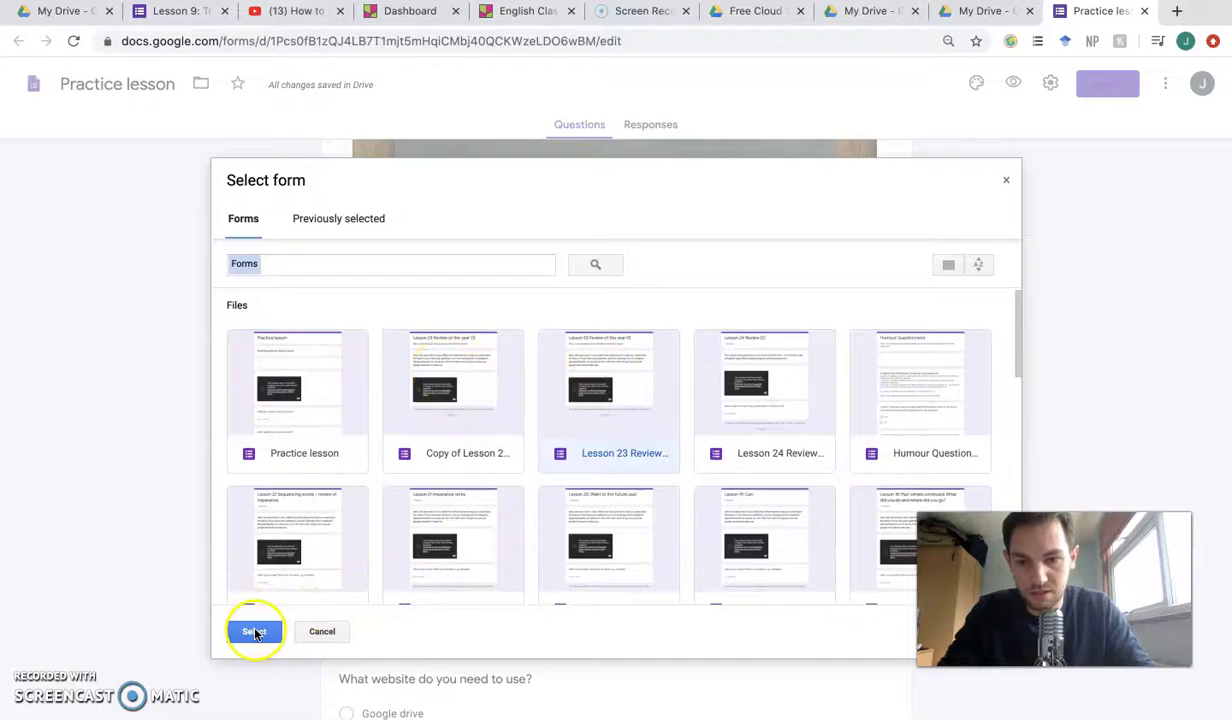
{"action": "left_click", "coordinate": [254, 631]}
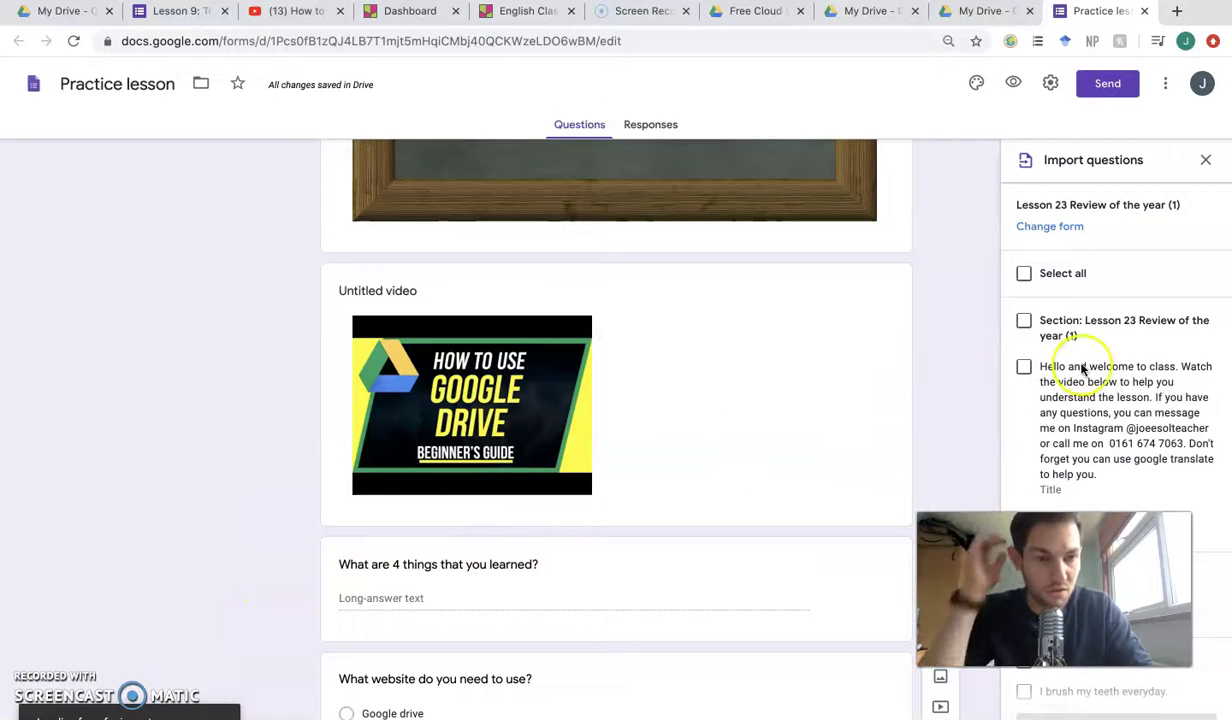
Select the "Future tense" section with its images and questions from the Lesson 23 form and import it.
{"action": "scroll", "coordinate": [1081, 370], "scroll_direction": "down", "scroll_amount": 20}
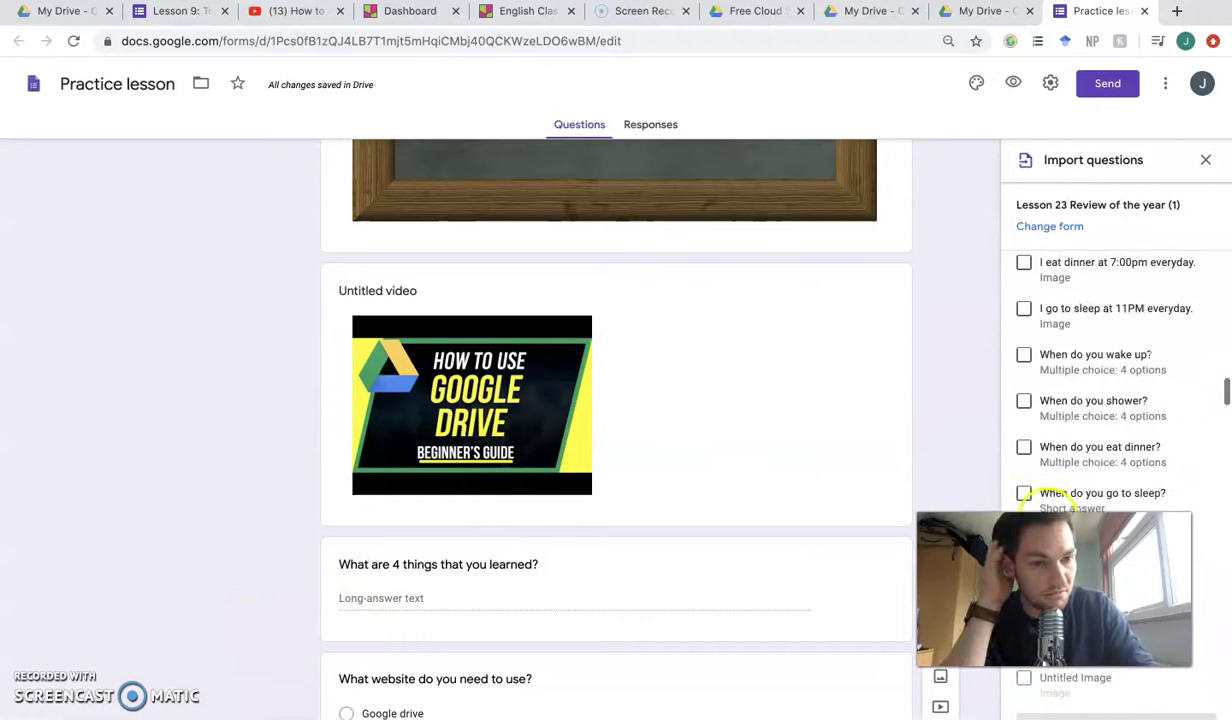
{"action": "scroll", "coordinate": [1052, 510], "scroll_direction": "down", "scroll_amount": 5}
{"action": "scroll", "coordinate": [1019, 412], "scroll_direction": "down", "scroll_amount": 15}
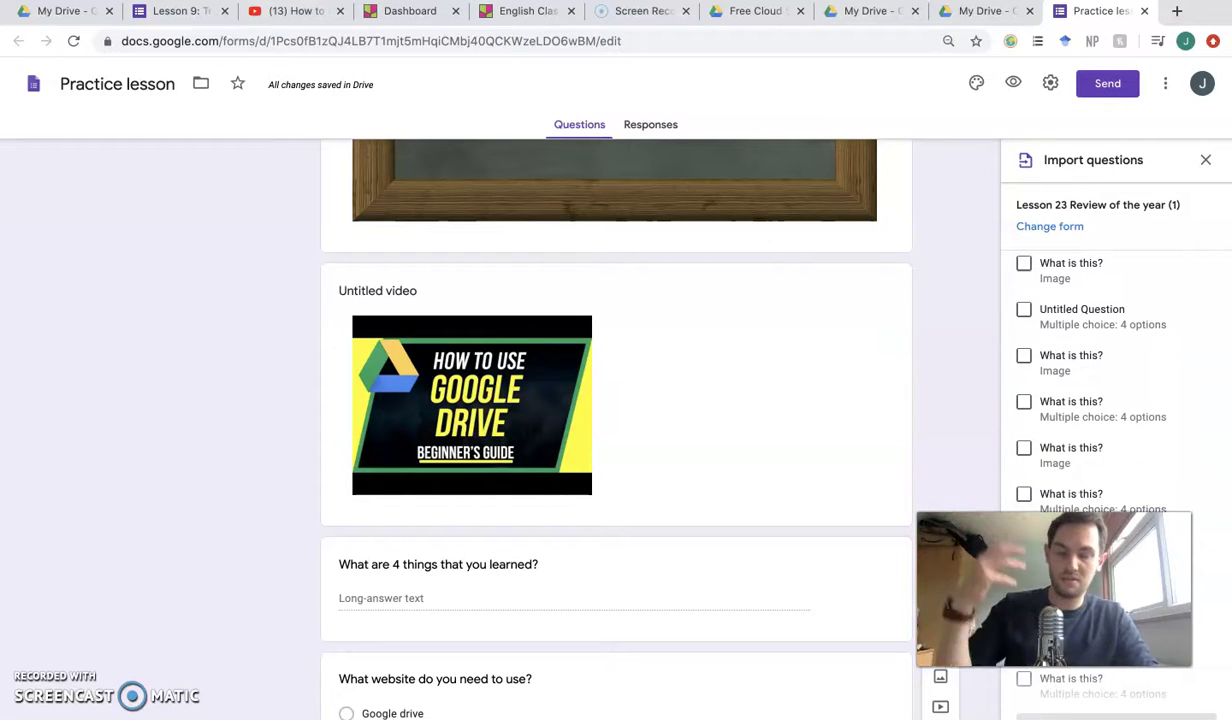
{"action": "scroll", "coordinate": [1110, 400], "scroll_direction": "down", "scroll_amount": 5}
{"action": "scroll", "coordinate": [1110, 400], "scroll_direction": "down", "scroll_amount": 8}
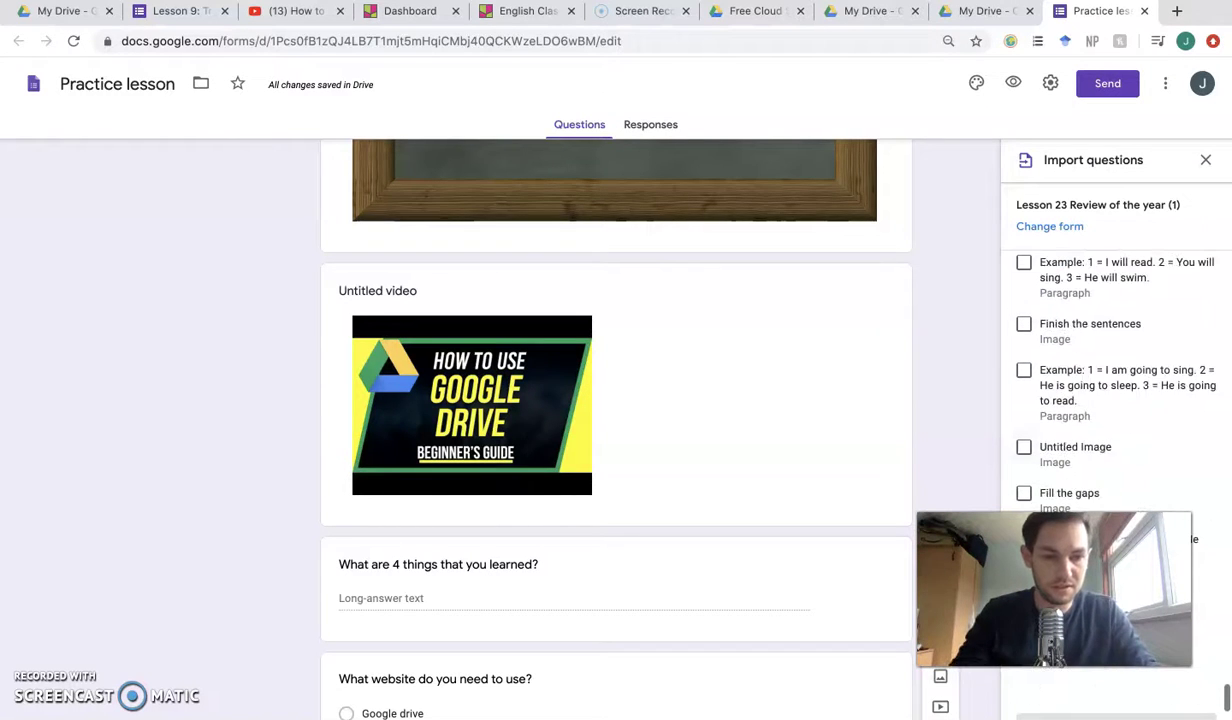
{"action": "scroll", "coordinate": [615, 400], "scroll_direction": "up", "scroll_amount": 6}
{"action": "scroll", "coordinate": [1110, 400], "scroll_direction": "up", "scroll_amount": 10}
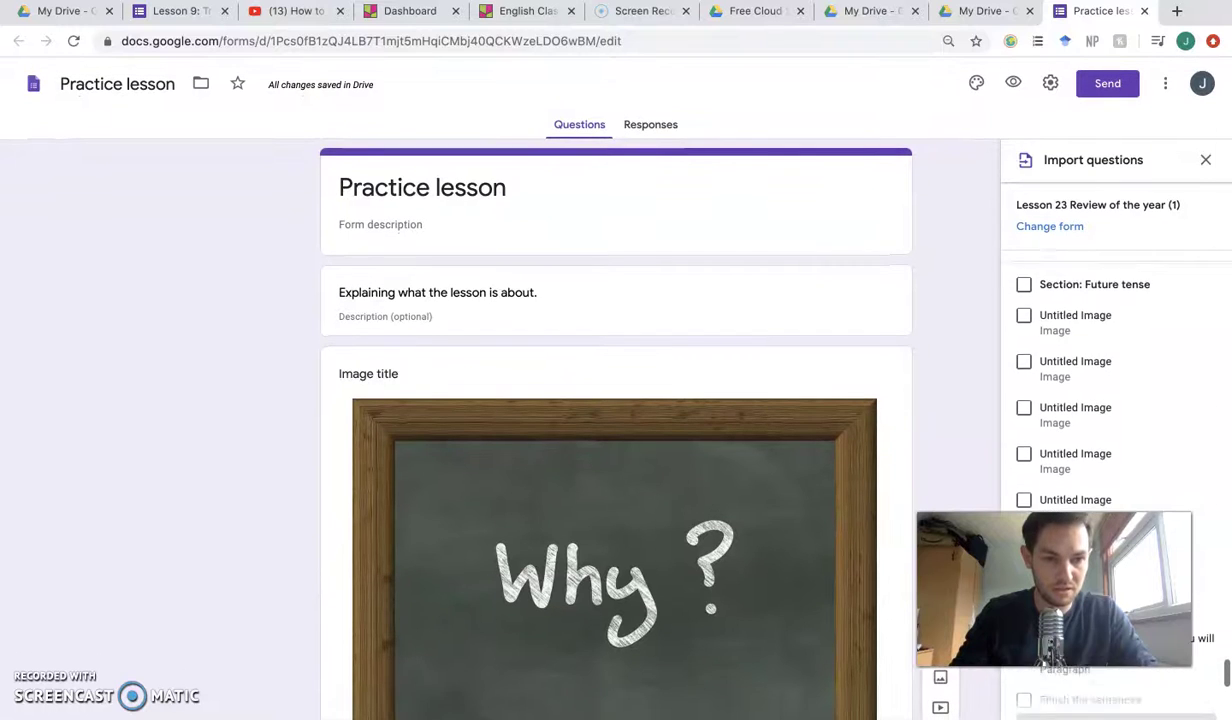
{"action": "left_click", "coordinate": [1071, 689]}
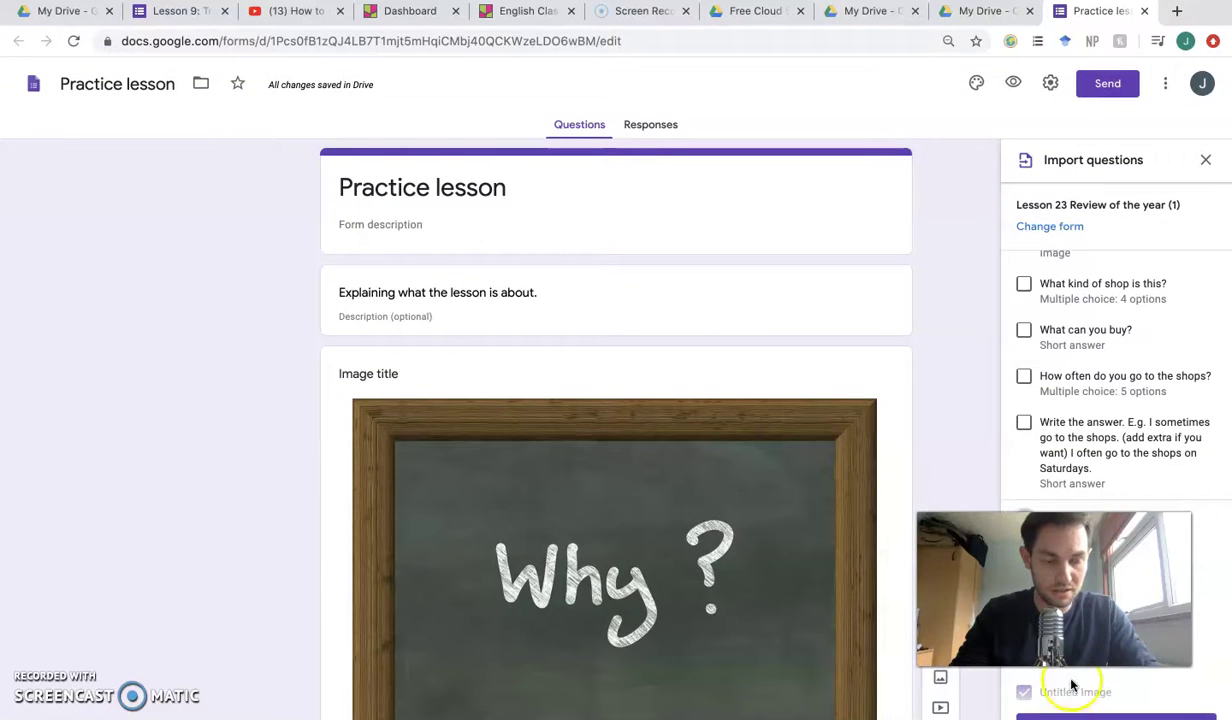
{"action": "left_click", "coordinate": [1068, 712]}
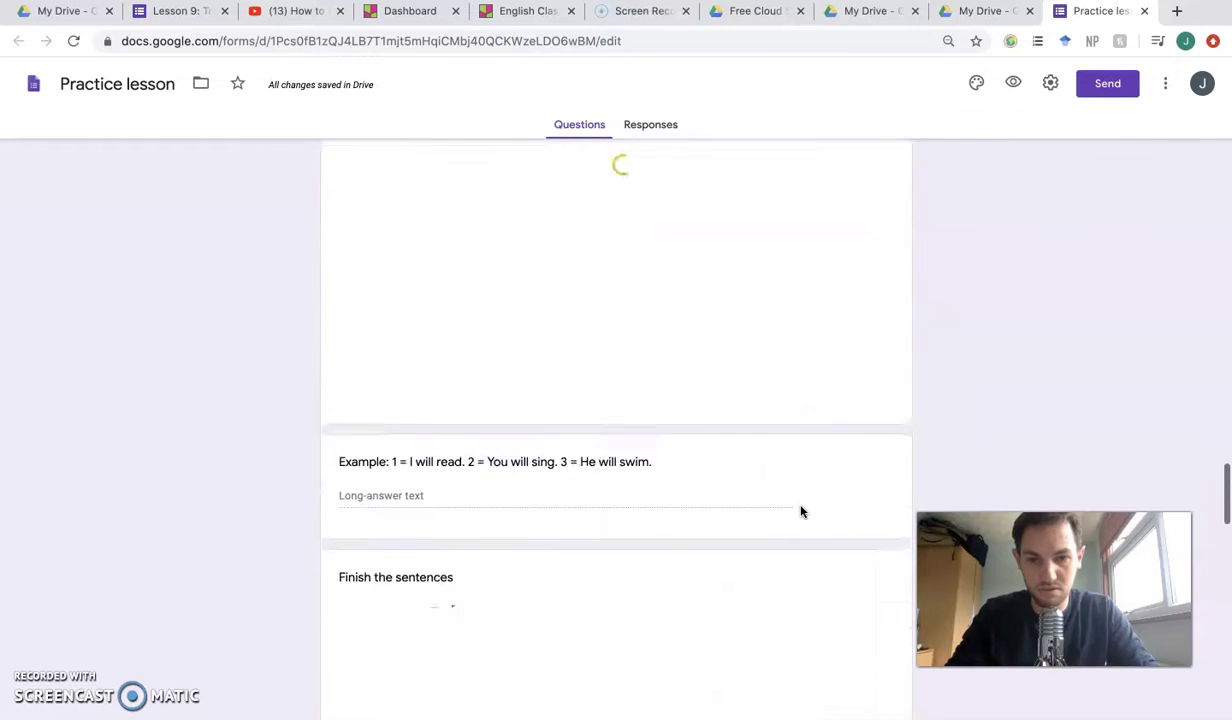
Review the imported "Future tense" section, from its explanatory images to the sentence exercises.
{"action": "scroll", "coordinate": [800, 511], "scroll_direction": "up", "scroll_amount": 15}
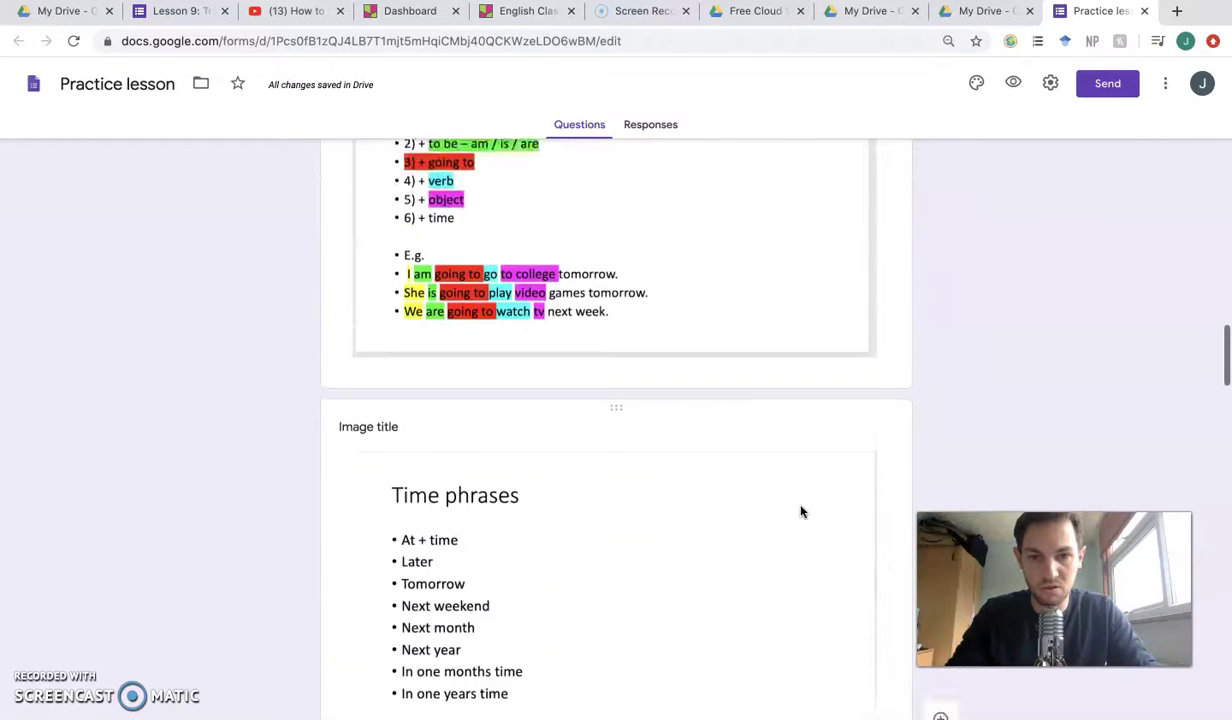
{"action": "scroll", "coordinate": [800, 511], "scroll_direction": "up", "scroll_amount": 10}
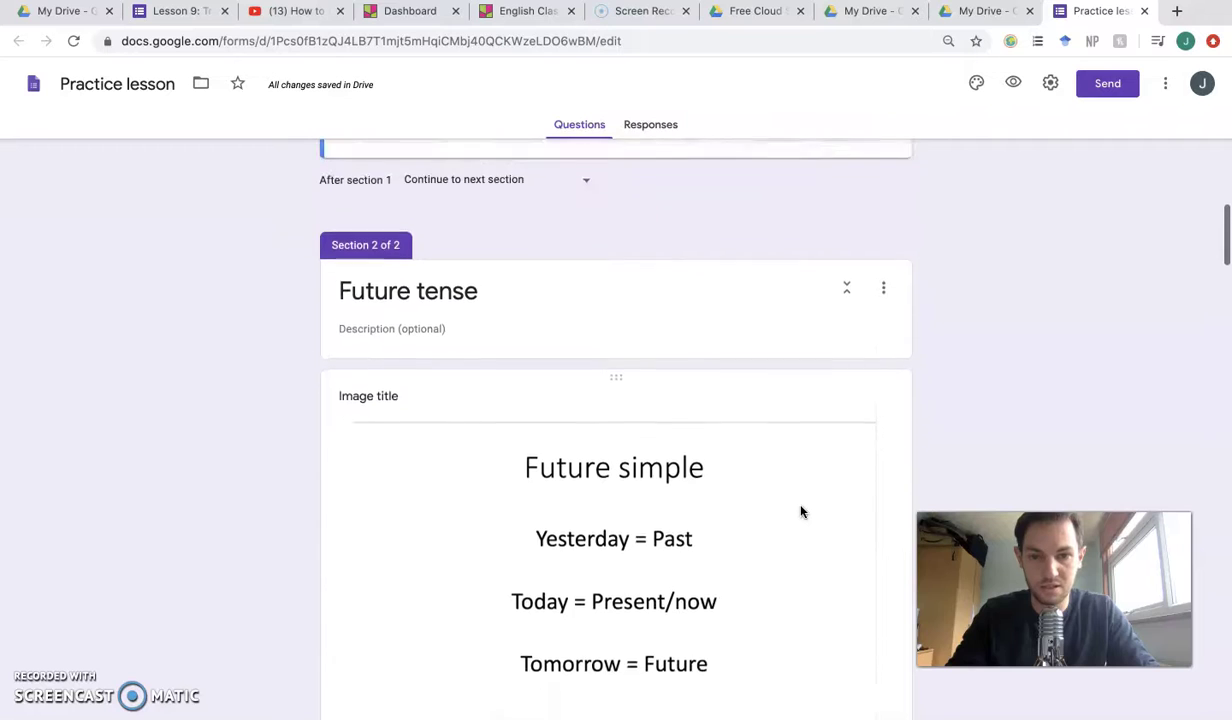
{"action": "scroll", "coordinate": [800, 511], "scroll_direction": "down", "scroll_amount": 1}
{"action": "scroll", "coordinate": [800, 511], "scroll_direction": "down", "scroll_amount": 5}
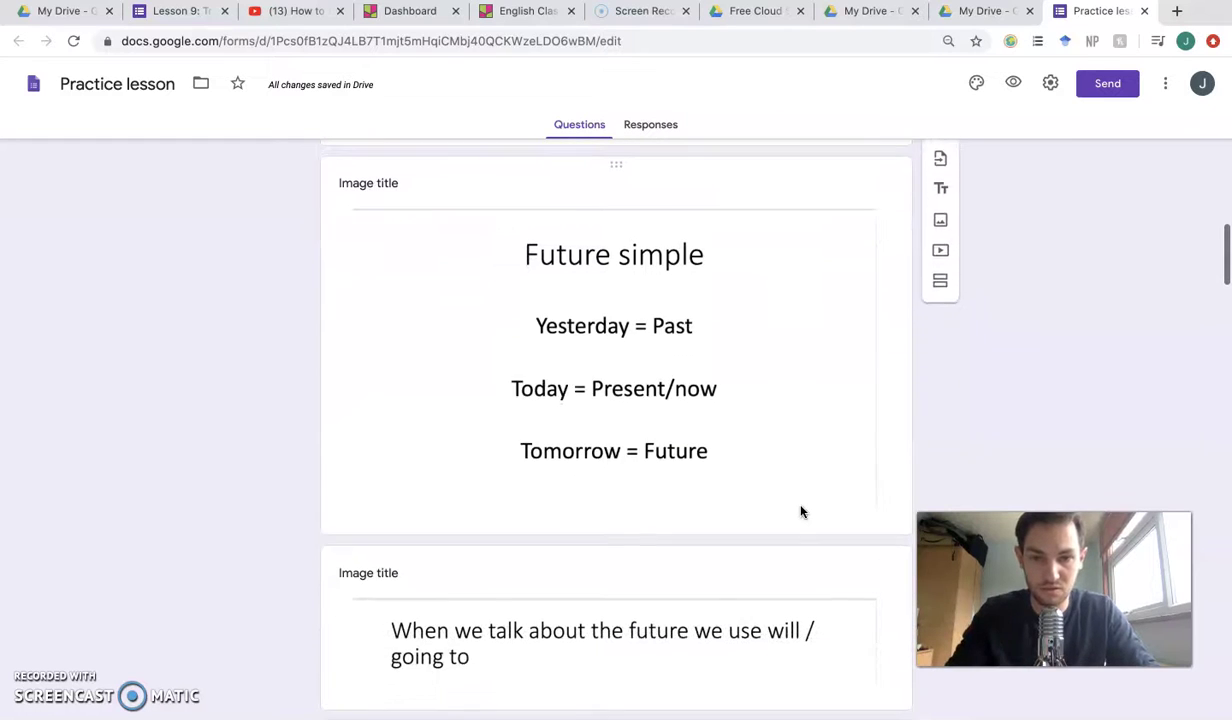
{"action": "scroll", "coordinate": [800, 511], "scroll_direction": "down", "scroll_amount": 20}
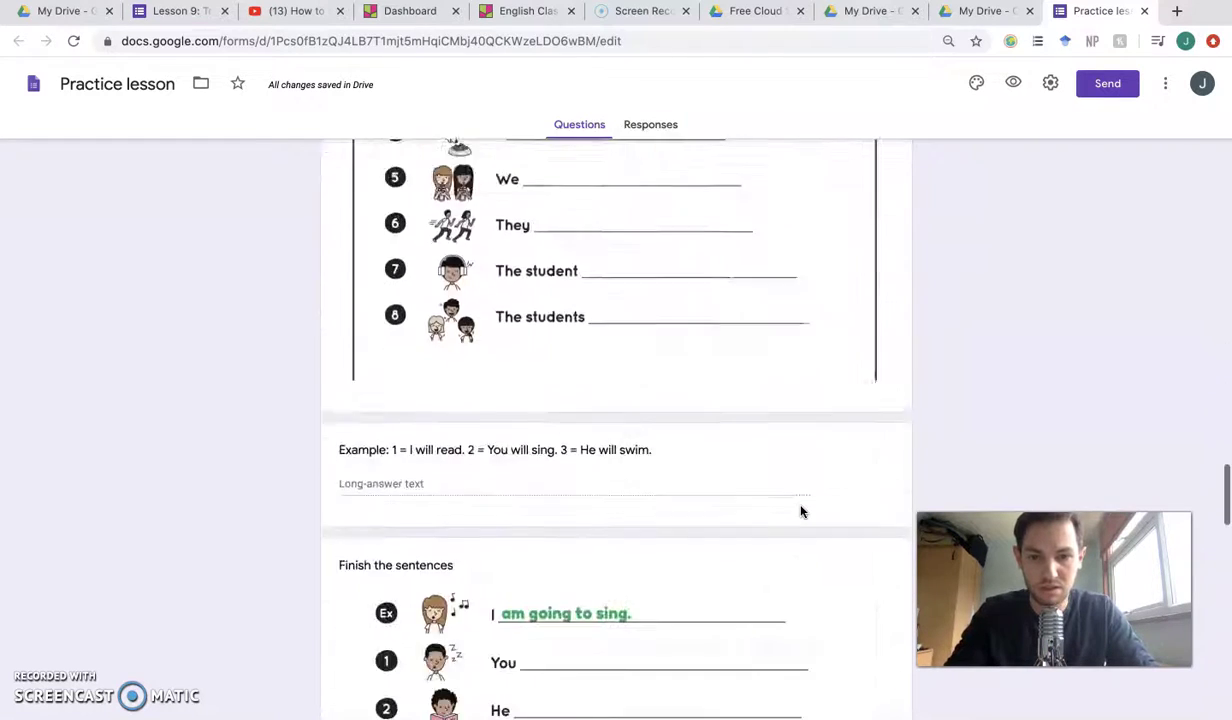
Review the rest of the imported "Future tense" section, from the sentence exercises to the voice note instructions and their screenshot.
{"action": "scroll", "coordinate": [800, 511], "scroll_direction": "up", "scroll_amount": 1}
{"action": "left_click", "coordinate": [687, 392]}
{"action": "scroll", "coordinate": [687, 394], "scroll_direction": "down", "scroll_amount": 10}
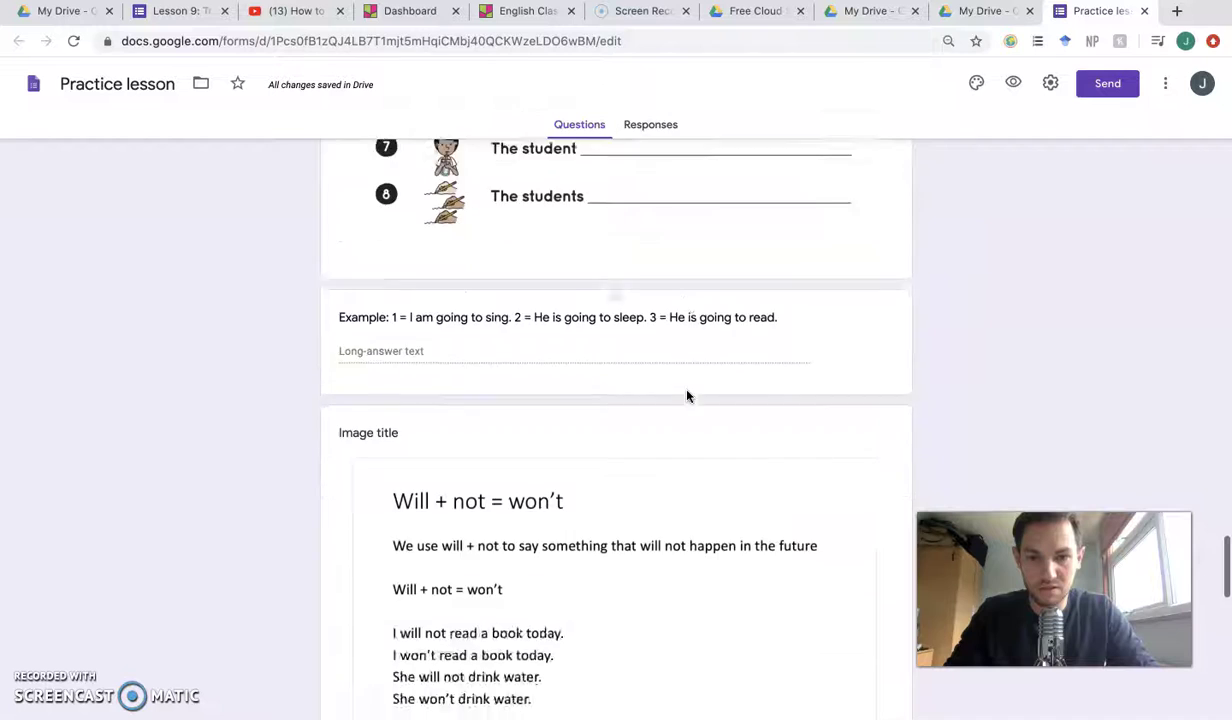
{"action": "scroll", "coordinate": [687, 396], "scroll_direction": "down", "scroll_amount": 10}
{"action": "scroll", "coordinate": [687, 396], "scroll_direction": "up", "scroll_amount": 9}
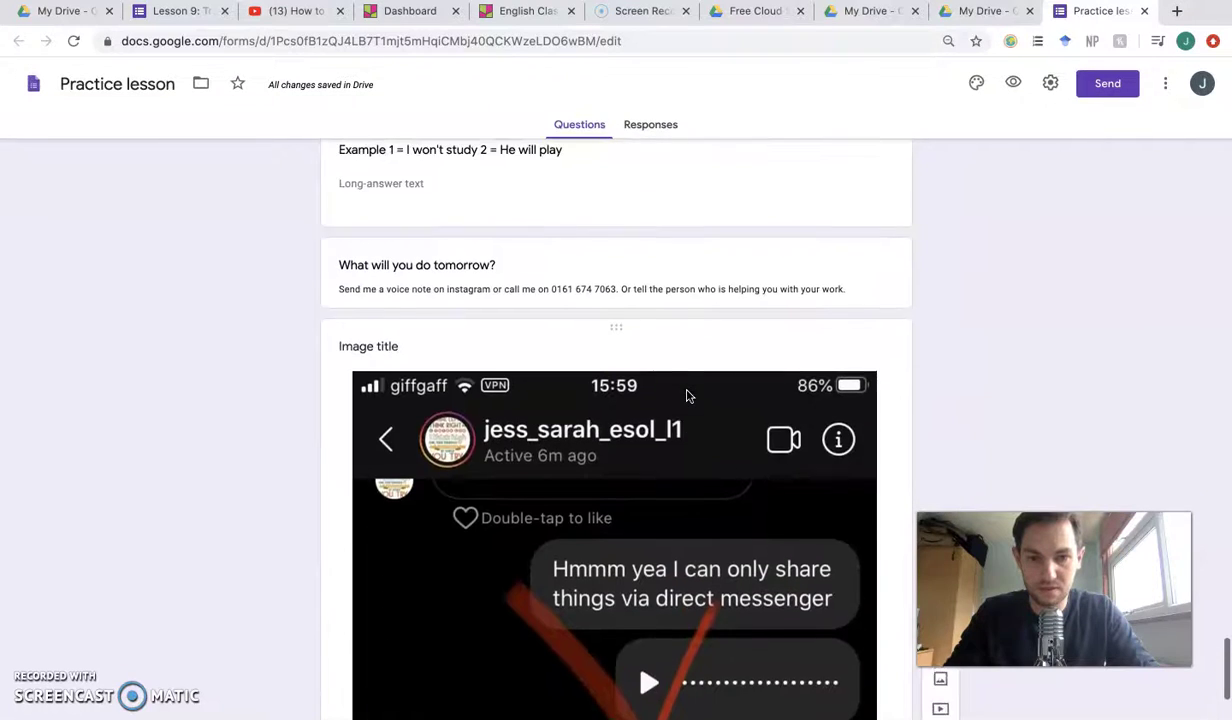
{"action": "scroll", "coordinate": [687, 396], "scroll_direction": "up", "scroll_amount": 1}
{"action": "scroll", "coordinate": [687, 396], "scroll_direction": "down", "scroll_amount": 5}
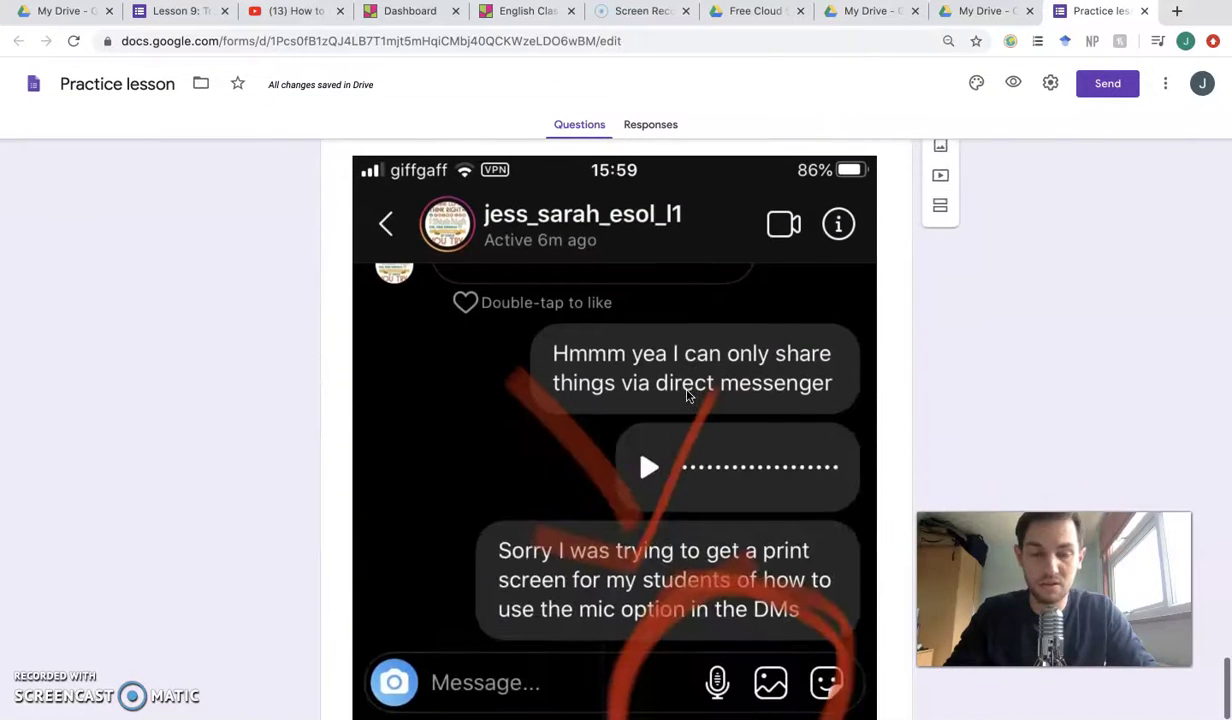
{"action": "scroll", "coordinate": [687, 396], "scroll_direction": "up", "scroll_amount": 1}
{"action": "scroll", "coordinate": [687, 396], "scroll_direction": "up", "scroll_amount": 2}
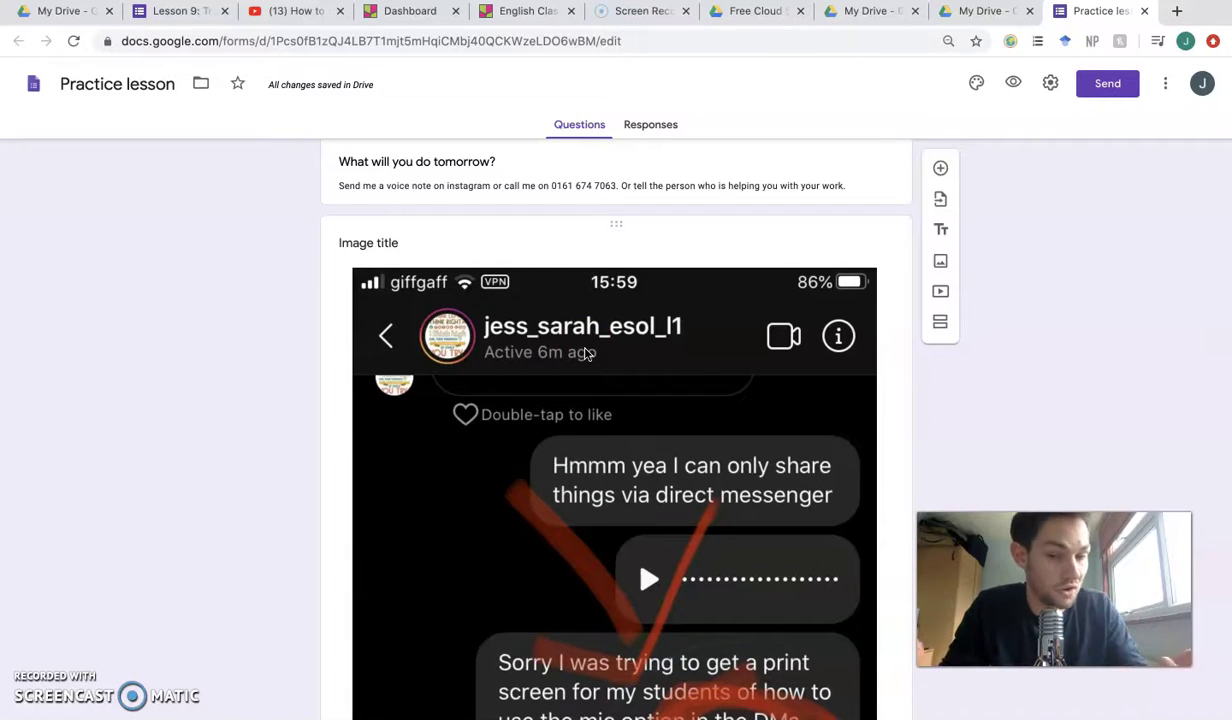
{"action": "scroll", "coordinate": [588, 354], "scroll_direction": "down", "scroll_amount": 2}
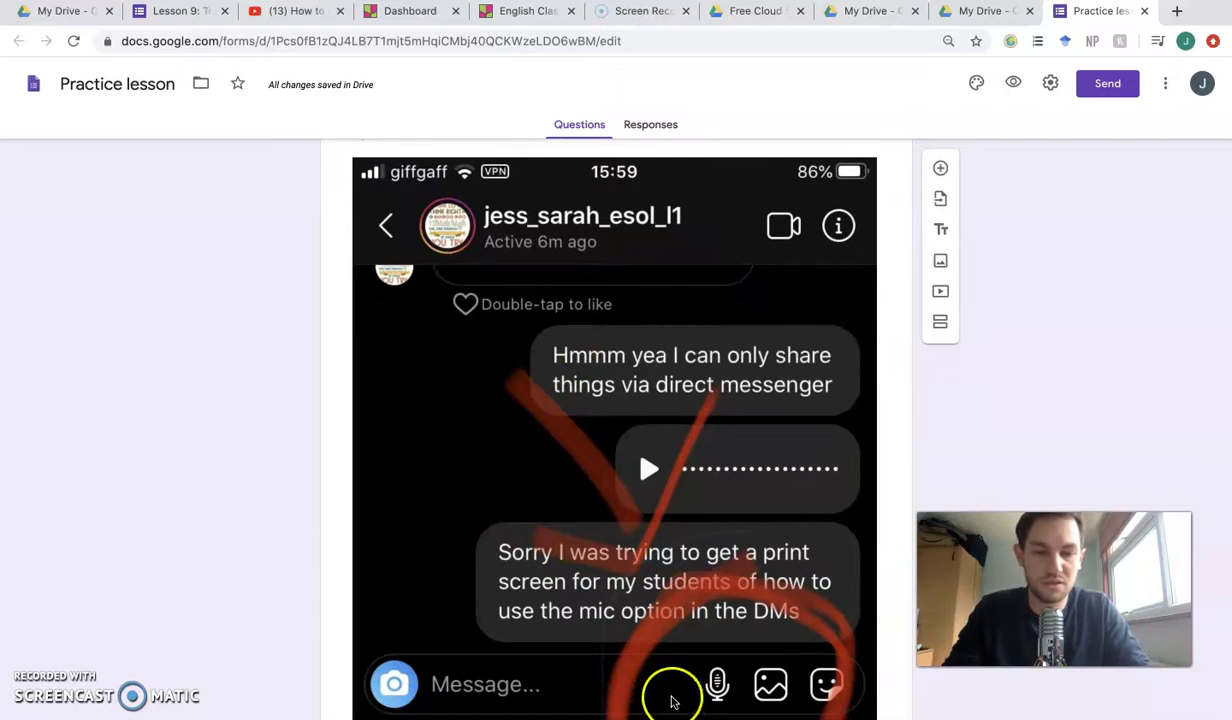
{"action": "scroll", "coordinate": [723, 459], "scroll_direction": "up", "scroll_amount": 4}
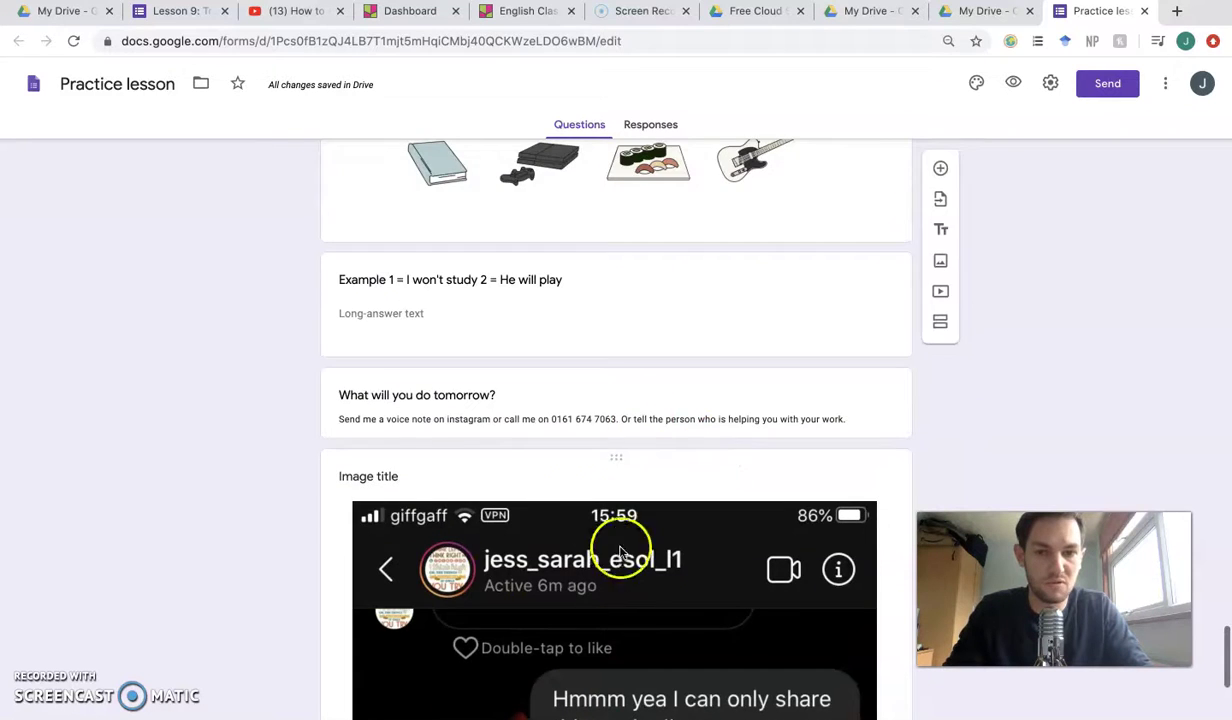
{"action": "scroll", "coordinate": [619, 531], "scroll_direction": "down", "scroll_amount": 6}
{"action": "scroll", "coordinate": [700, 413], "scroll_direction": "down", "scroll_amount": 2}
Look back over the first part of the lesson, from its title to the picture upload link.
{"action": "scroll", "coordinate": [700, 413], "scroll_direction": "up", "scroll_amount": 12}
{"action": "scroll", "coordinate": [700, 416], "scroll_direction": "up", "scroll_amount": 20}
{"action": "scroll", "coordinate": [700, 416], "scroll_direction": "up", "scroll_amount": 20}
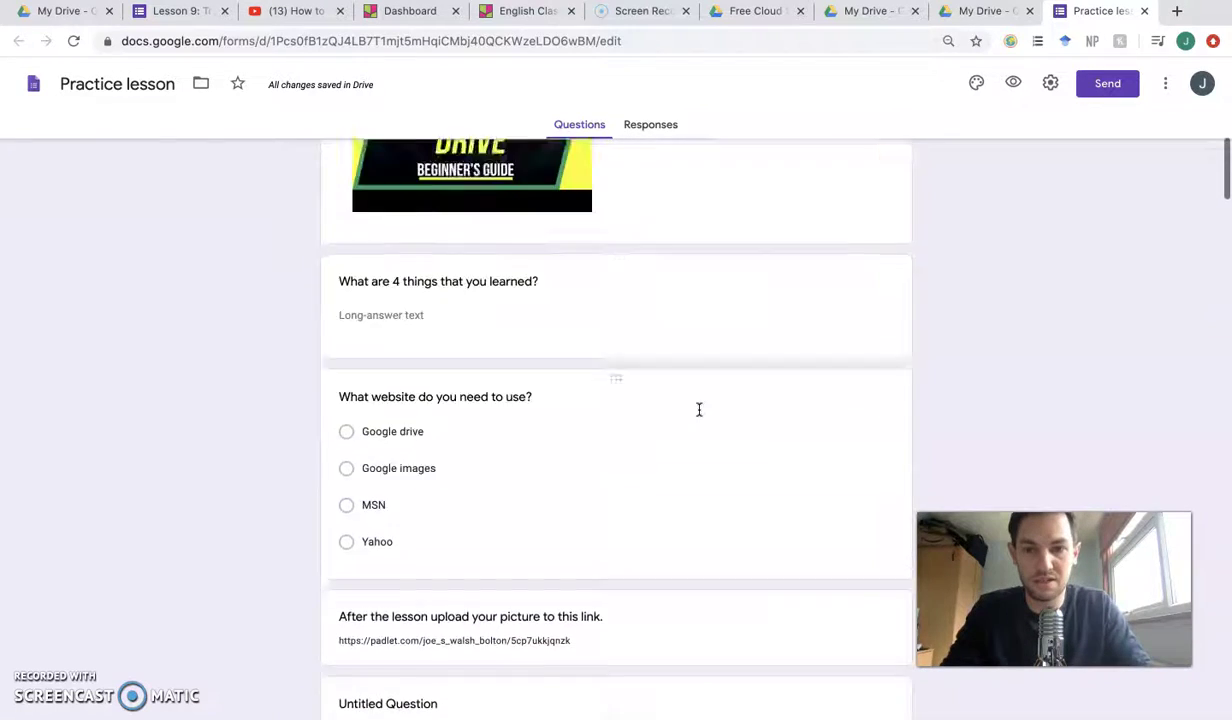
{"action": "scroll", "coordinate": [699, 409], "scroll_direction": "up", "scroll_amount": 10}
{"action": "left_click", "coordinate": [764, 359]}
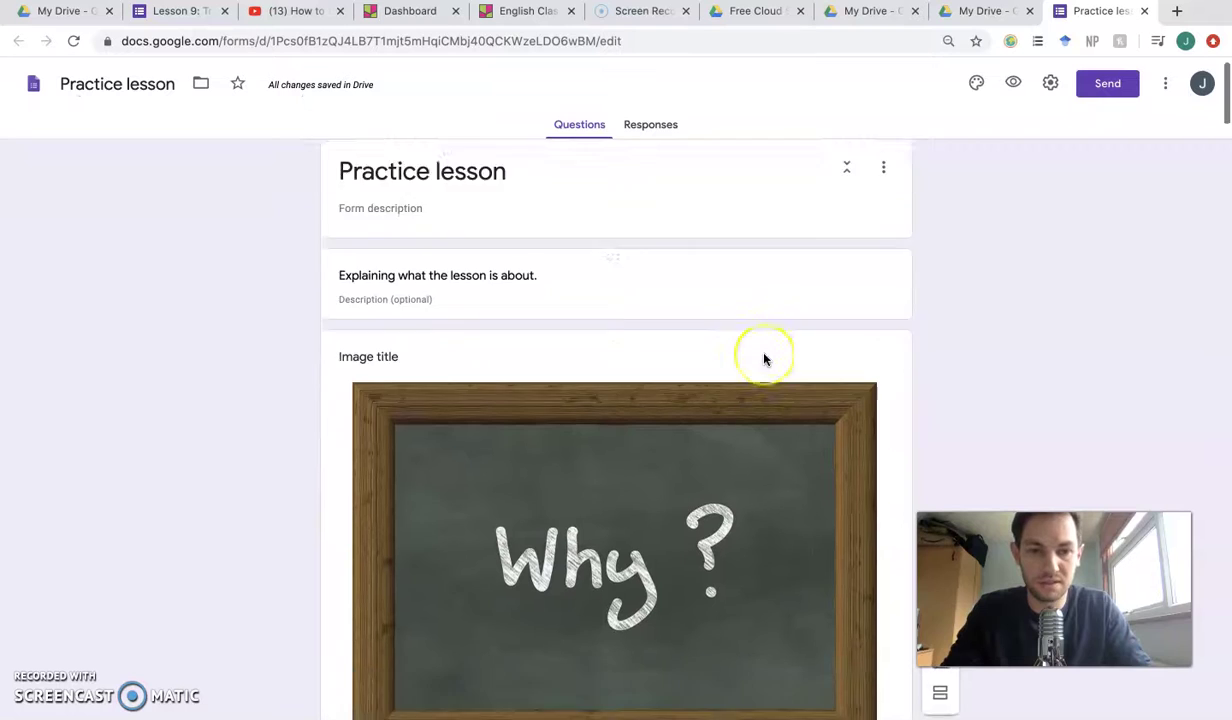
{"action": "scroll", "coordinate": [764, 359], "scroll_direction": "down", "scroll_amount": 15}
{"action": "scroll", "coordinate": [764, 359], "scroll_direction": "up", "scroll_amount": 3}
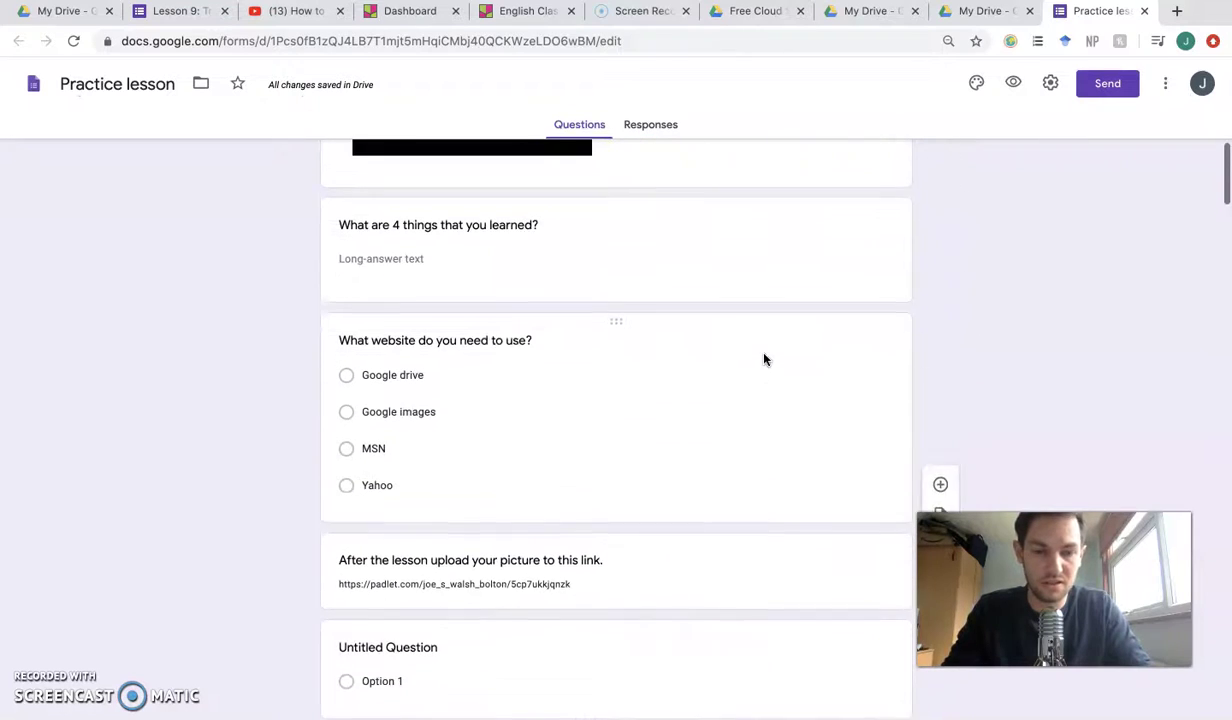
{"action": "scroll", "coordinate": [764, 359], "scroll_direction": "up", "scroll_amount": 1}
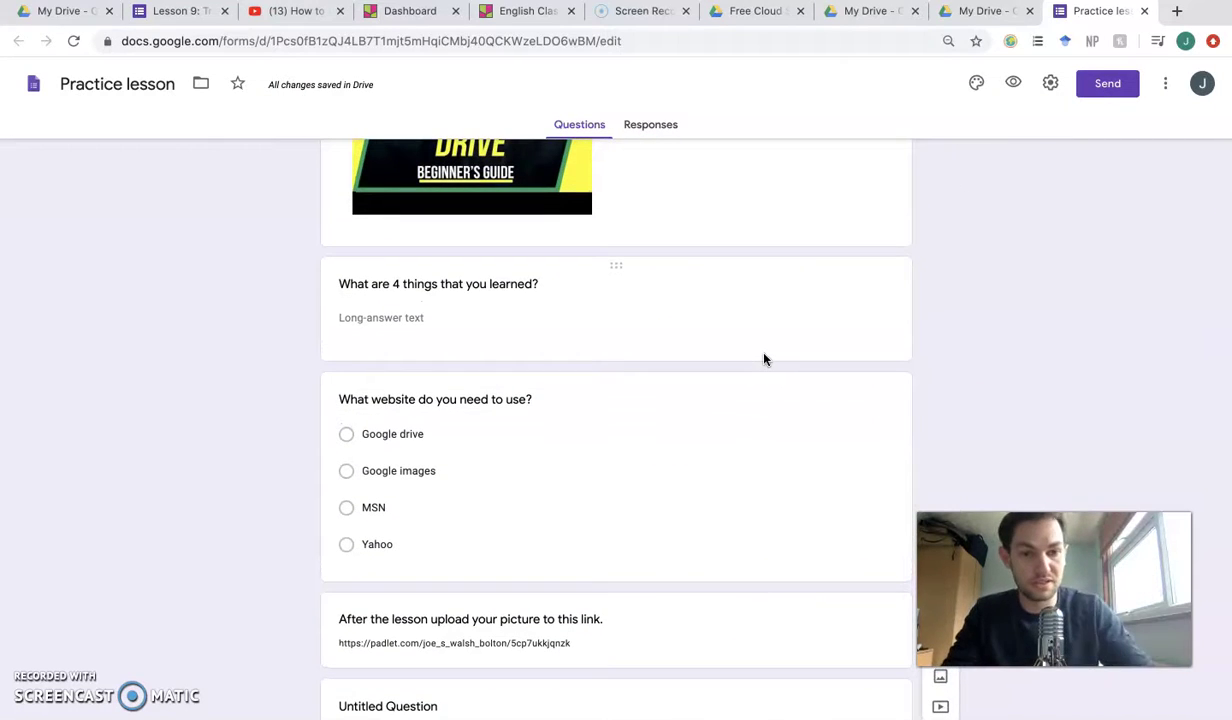
{"action": "scroll", "coordinate": [764, 359], "scroll_direction": "down", "scroll_amount": 3}
Add a new section after the untitled question and title it "Lesson Part 2 How to use instagram when teaching.".
{"action": "left_click", "coordinate": [762, 514]}
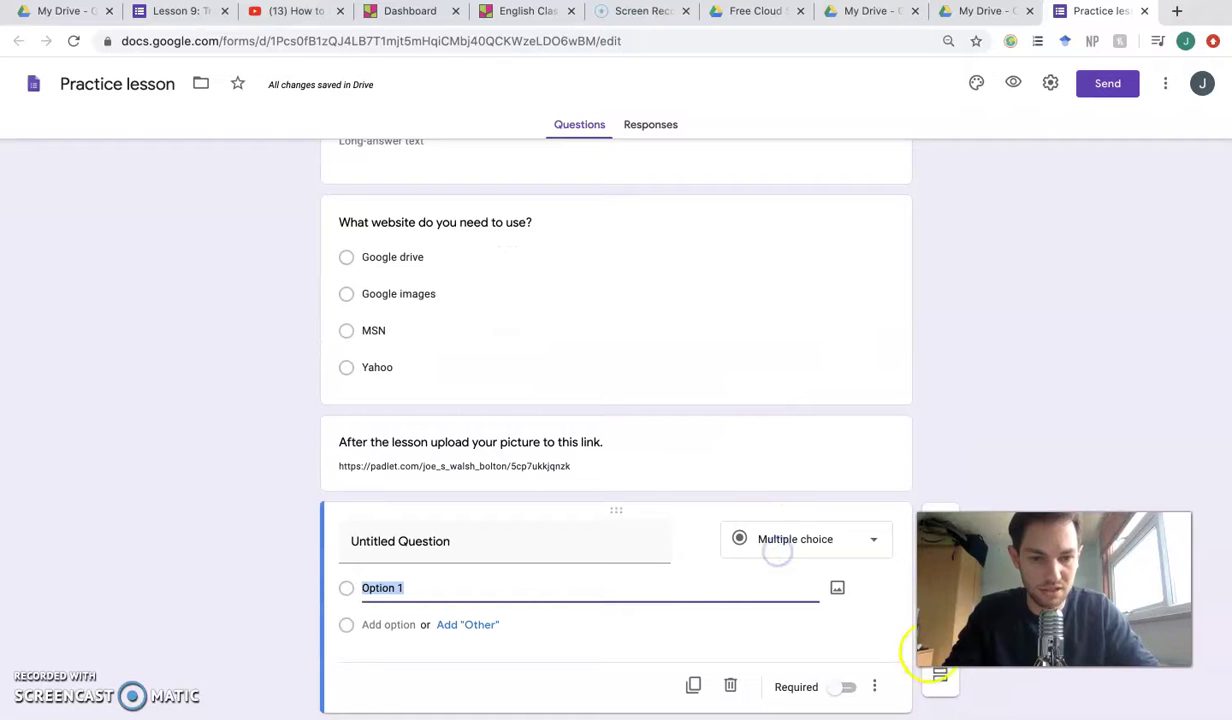
{"action": "left_click", "coordinate": [942, 679]}
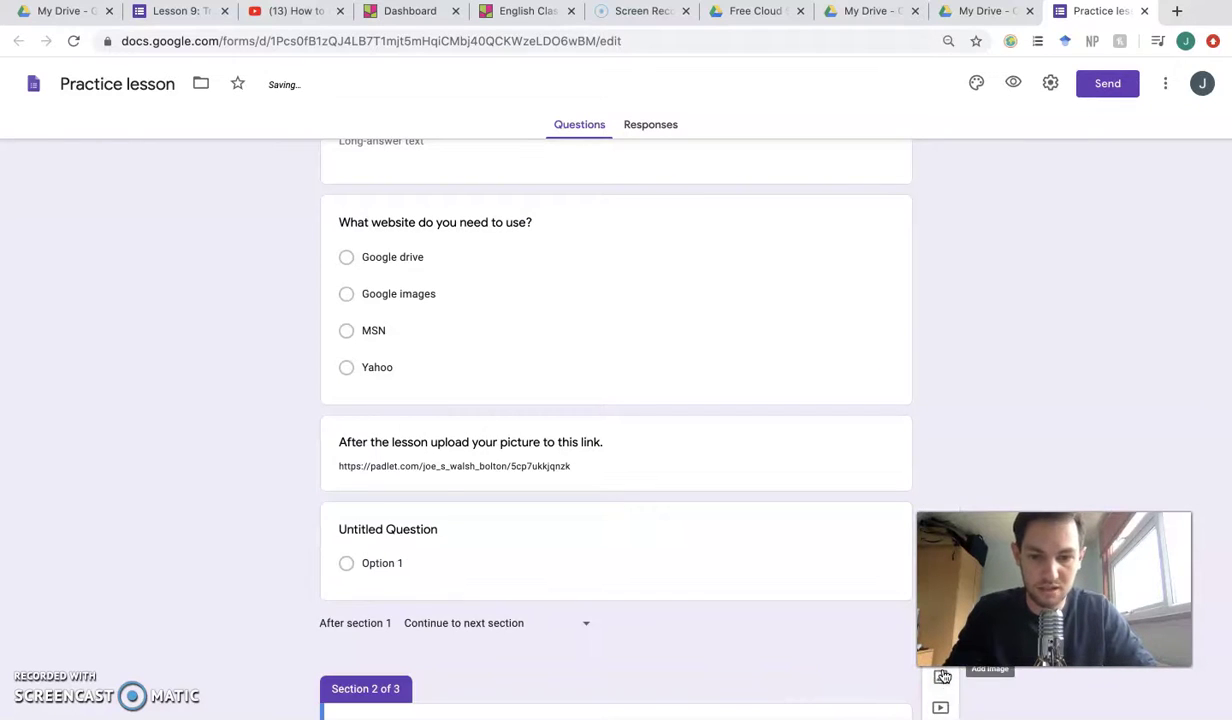
{"action": "left_click", "coordinate": [623, 425]}
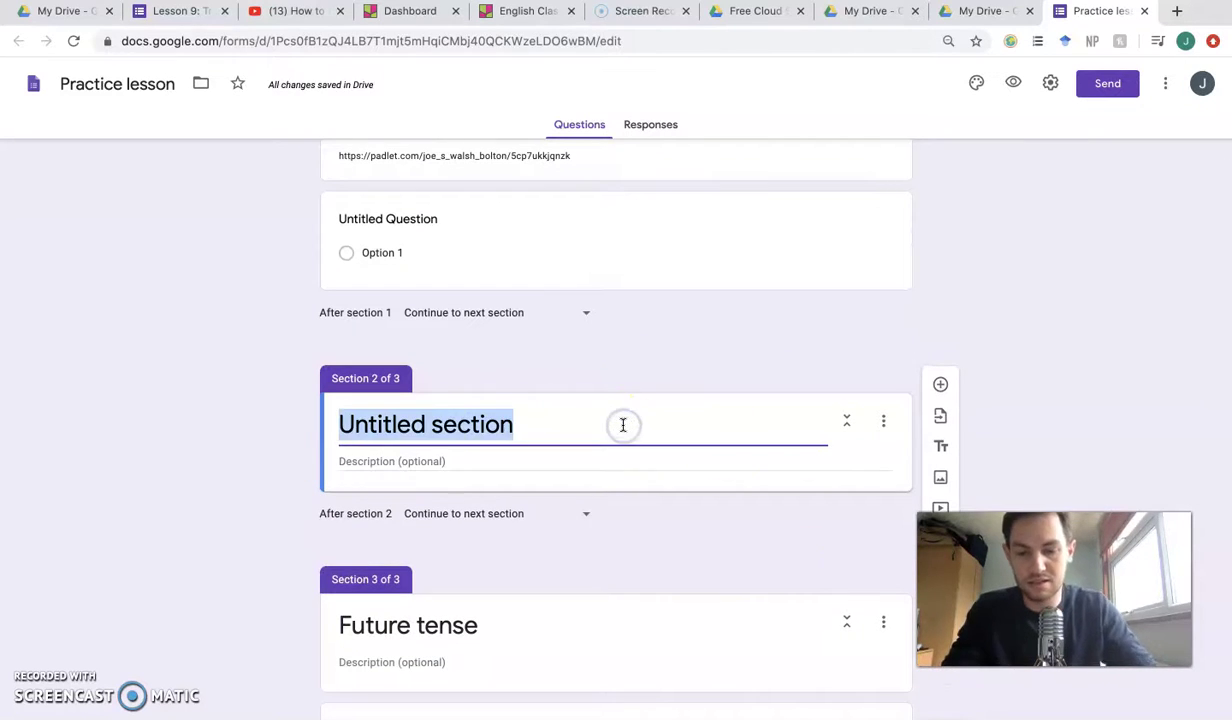
{"action": "type", "text": "Le"}
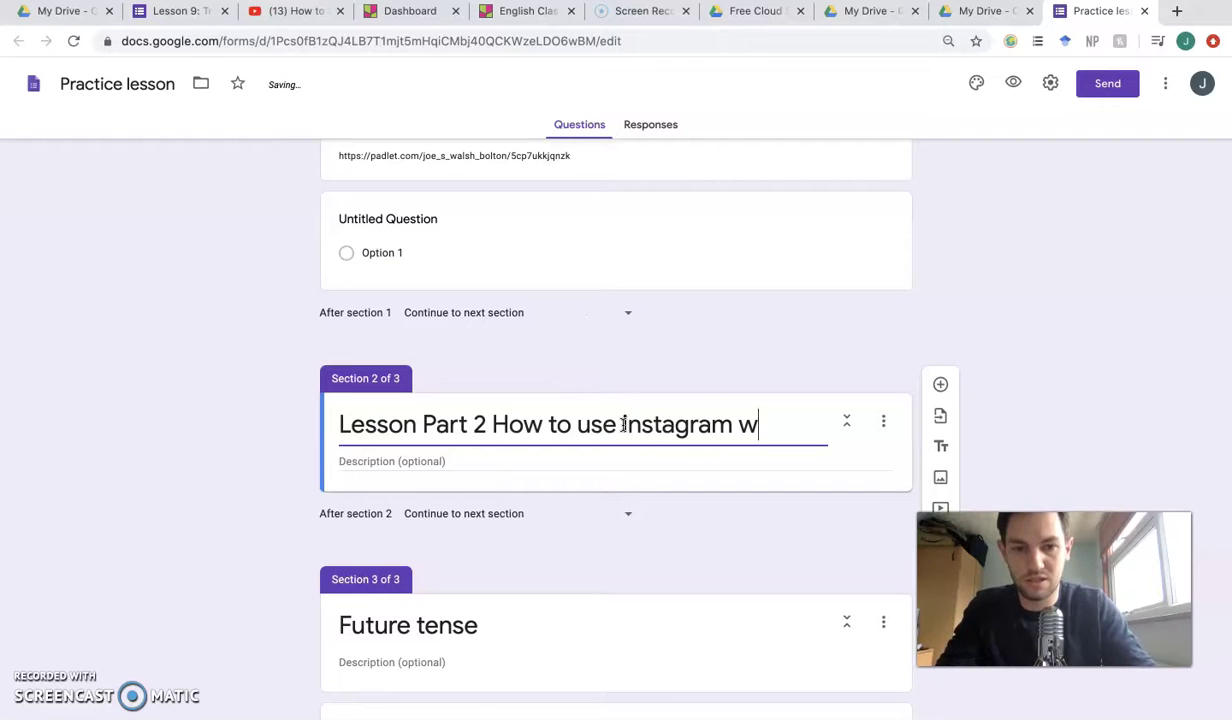
{"action": "type", "text": "eaching."}
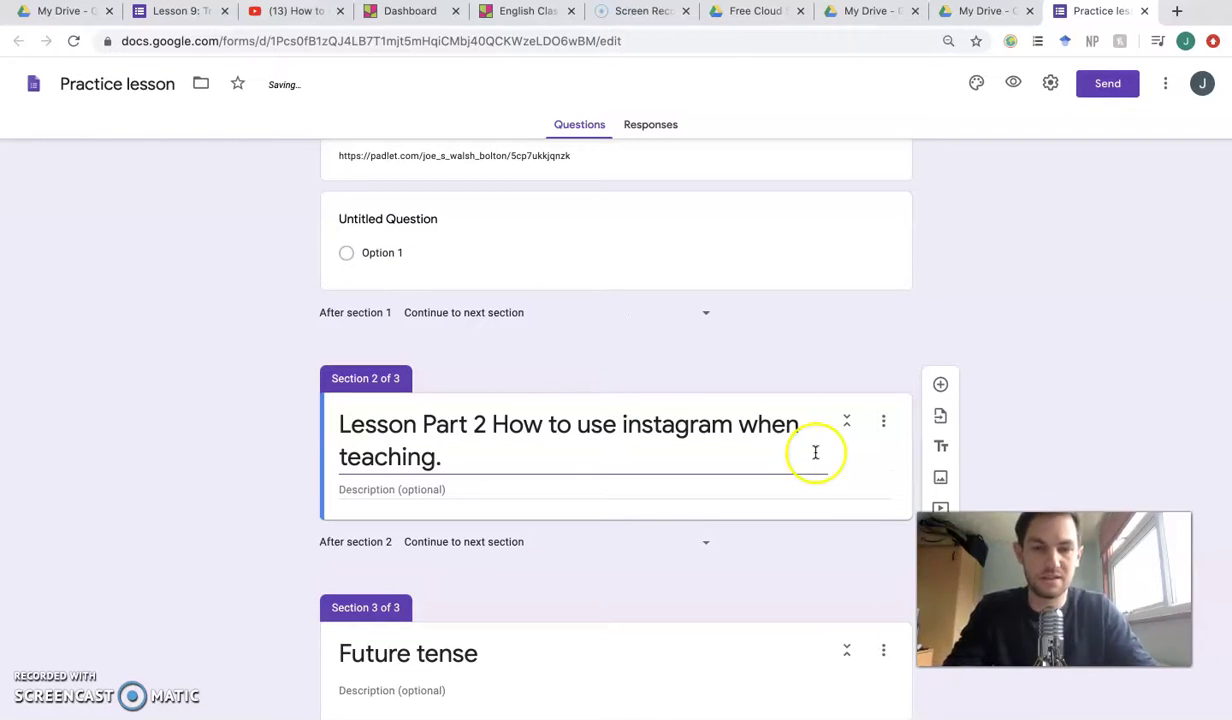
{"action": "scroll", "coordinate": [839, 412], "scroll_direction": "up", "scroll_amount": 15}
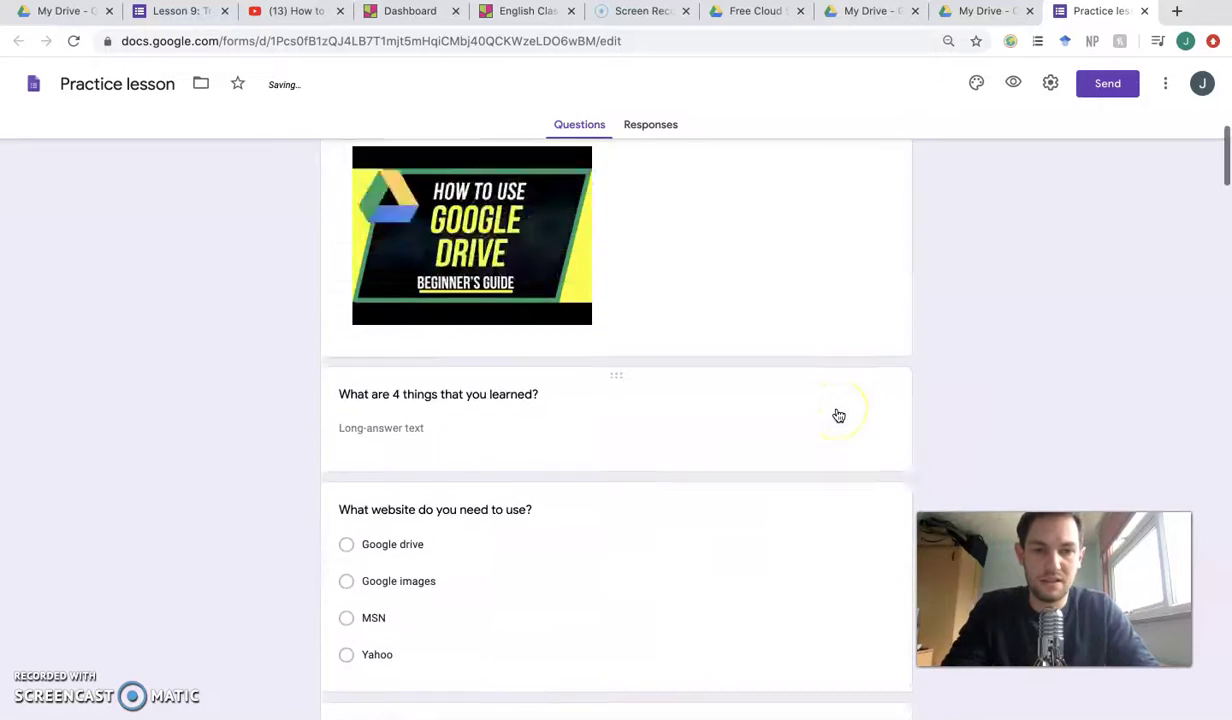
{"action": "scroll", "coordinate": [839, 414], "scroll_direction": "down", "scroll_amount": 5}
{"action": "scroll", "coordinate": [839, 415], "scroll_direction": "down", "scroll_amount": 15}
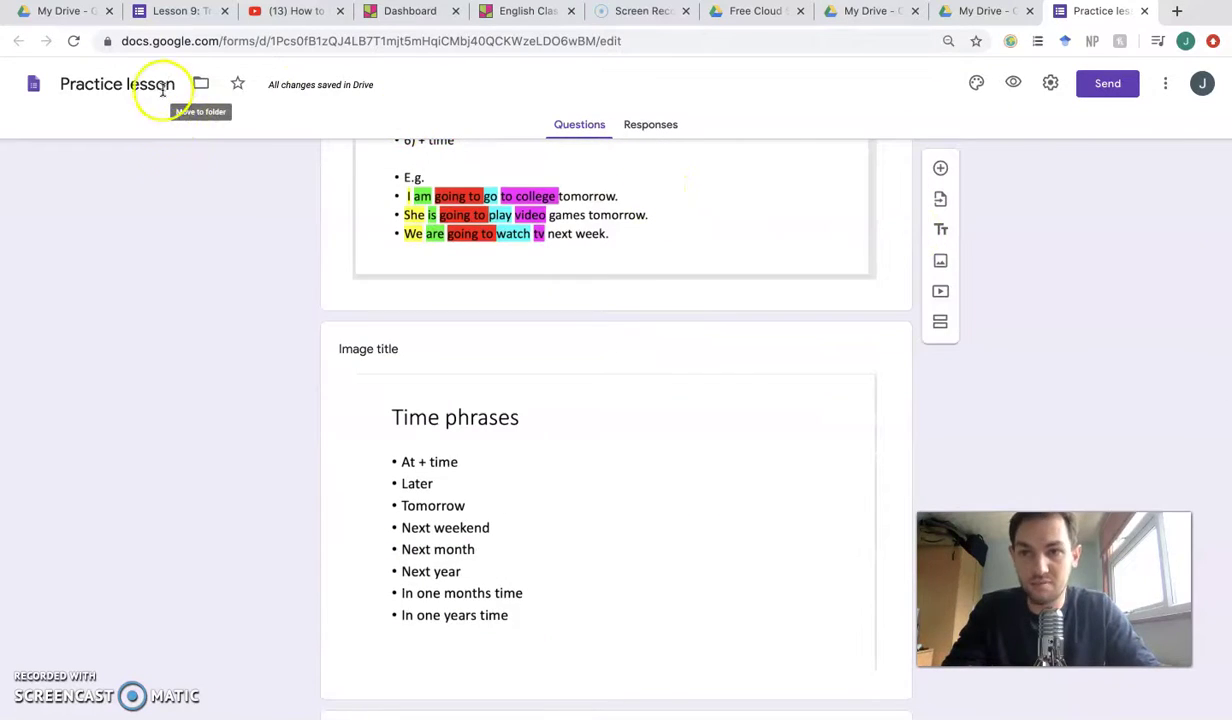
Switch to the "Lesson 9: Transport + buying a ticket" form and look through it from the start to the vehicle matching picture.
{"action": "left_click", "coordinate": [176, 12]}
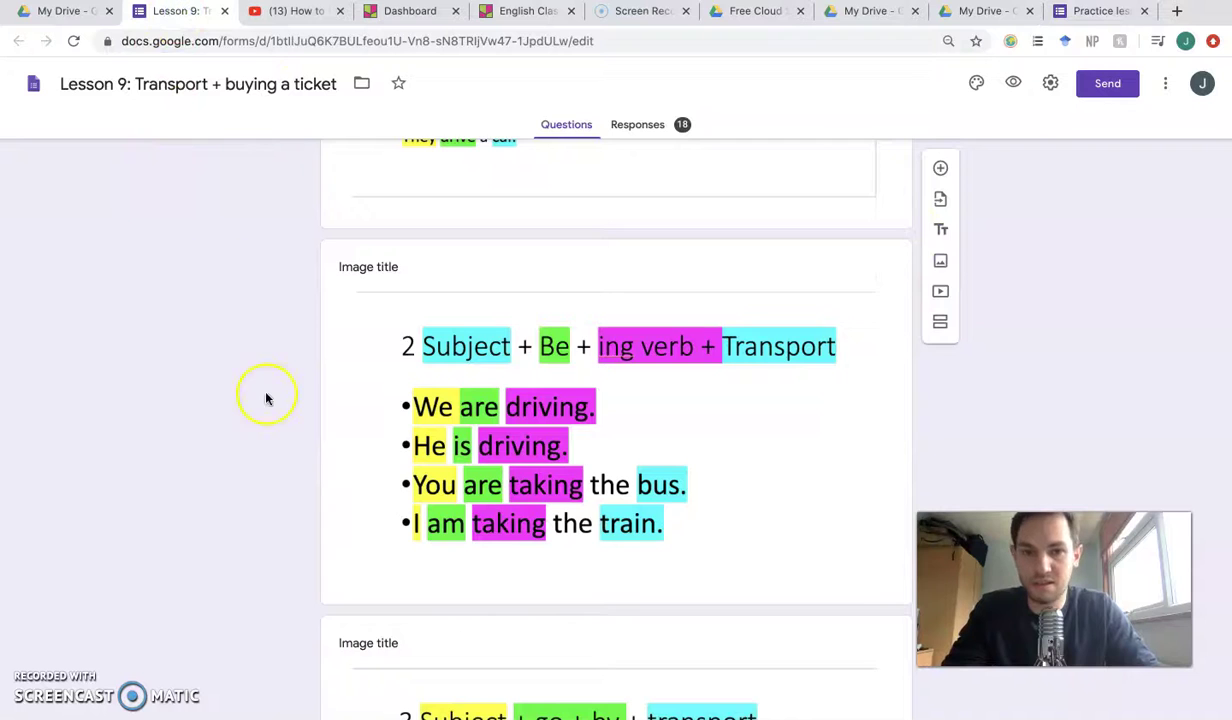
{"action": "scroll", "coordinate": [266, 399], "scroll_direction": "up", "scroll_amount": 20}
{"action": "scroll", "coordinate": [266, 399], "scroll_direction": "up", "scroll_amount": 10}
{"action": "scroll", "coordinate": [266, 399], "scroll_direction": "down", "scroll_amount": 5}
{"action": "scroll", "coordinate": [266, 399], "scroll_direction": "down", "scroll_amount": 12}
{"action": "scroll", "coordinate": [266, 399], "scroll_direction": "down", "scroll_amount": 15}
{"action": "scroll", "coordinate": [266, 399], "scroll_direction": "down", "scroll_amount": 10}
{"action": "scroll", "coordinate": [266, 399], "scroll_direction": "up", "scroll_amount": 2}
{"action": "scroll", "coordinate": [266, 399], "scroll_direction": "down", "scroll_amount": 3}
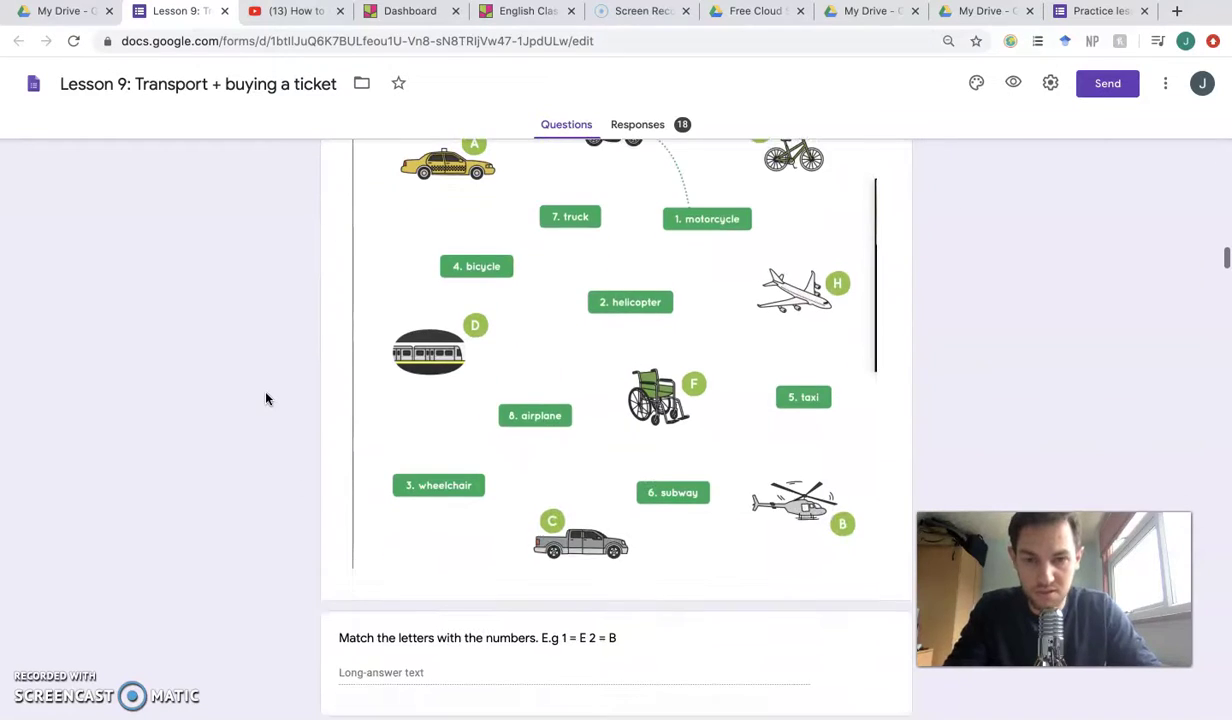
Examine the vehicle matching picture and the paragraph question "Match the letters with the numbers" below it.
{"action": "scroll", "coordinate": [266, 399], "scroll_direction": "down", "scroll_amount": 1}
{"action": "left_click", "coordinate": [522, 200]}
{"action": "left_click", "coordinate": [501, 380]}
{"action": "left_click", "coordinate": [638, 366]}
{"action": "scroll", "coordinate": [632, 347], "scroll_direction": "up", "scroll_amount": 2}
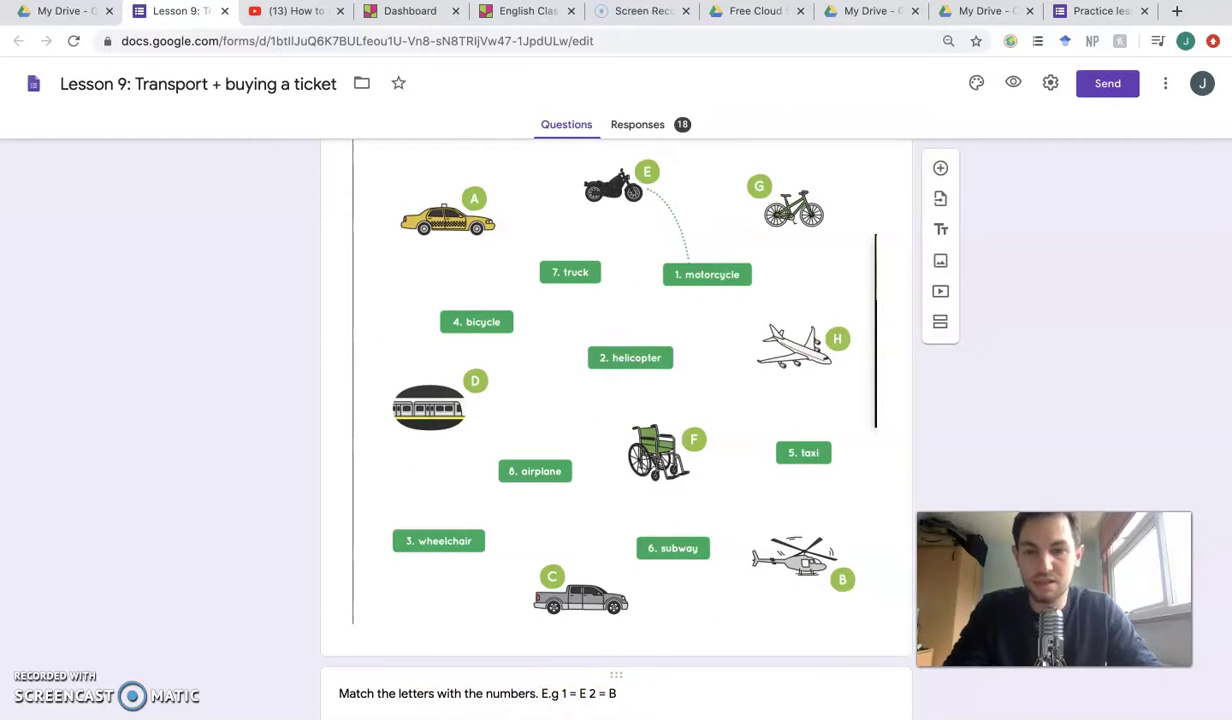
{"action": "left_click", "coordinate": [489, 662]}
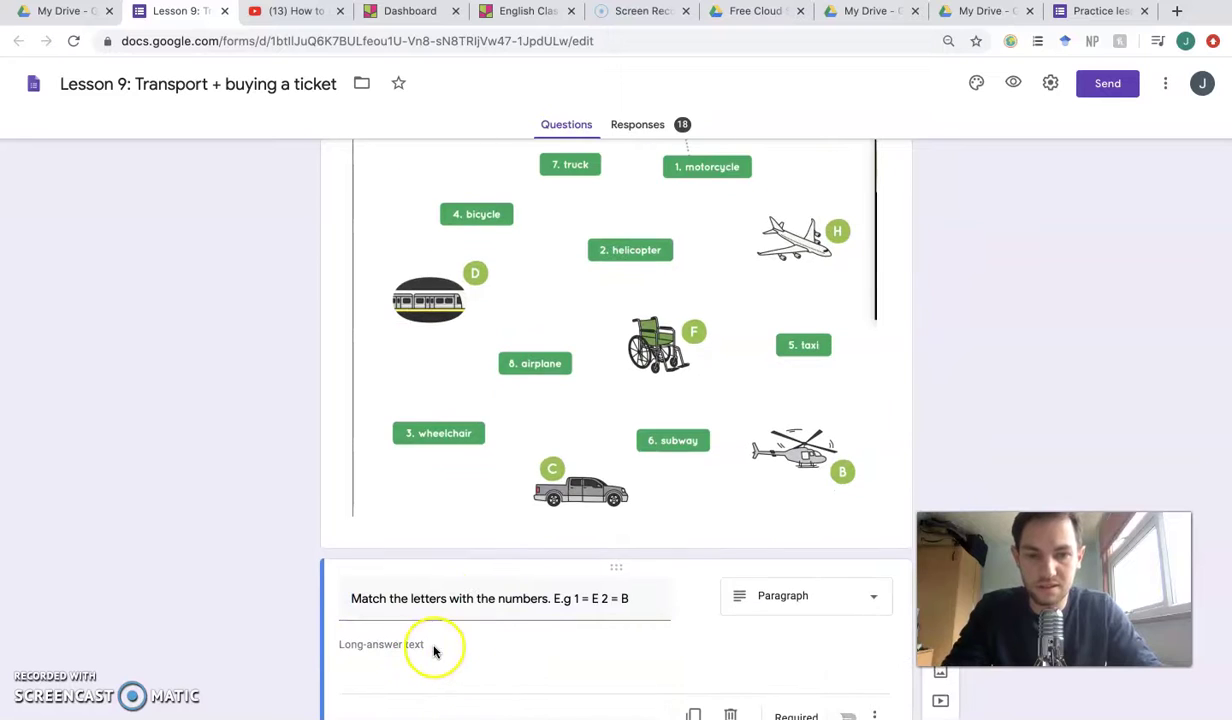
Look through the transport sentence pattern images and the "Unscramble the sentences" questions.
{"action": "scroll", "coordinate": [434, 651], "scroll_direction": "up", "scroll_amount": 15}
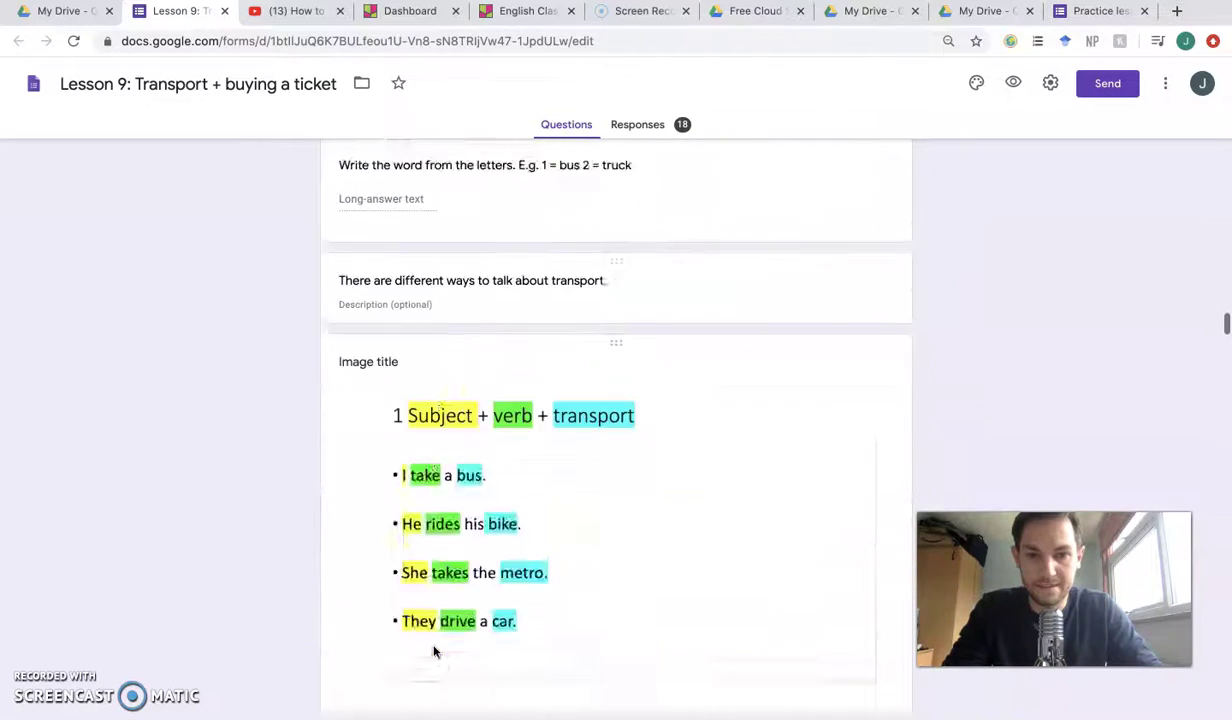
{"action": "scroll", "coordinate": [434, 651], "scroll_direction": "down", "scroll_amount": 13}
{"action": "scroll", "coordinate": [434, 651], "scroll_direction": "up", "scroll_amount": 1}
{"action": "scroll", "coordinate": [434, 651], "scroll_direction": "down", "scroll_amount": 3}
{"action": "scroll", "coordinate": [434, 651], "scroll_direction": "down", "scroll_amount": 5}
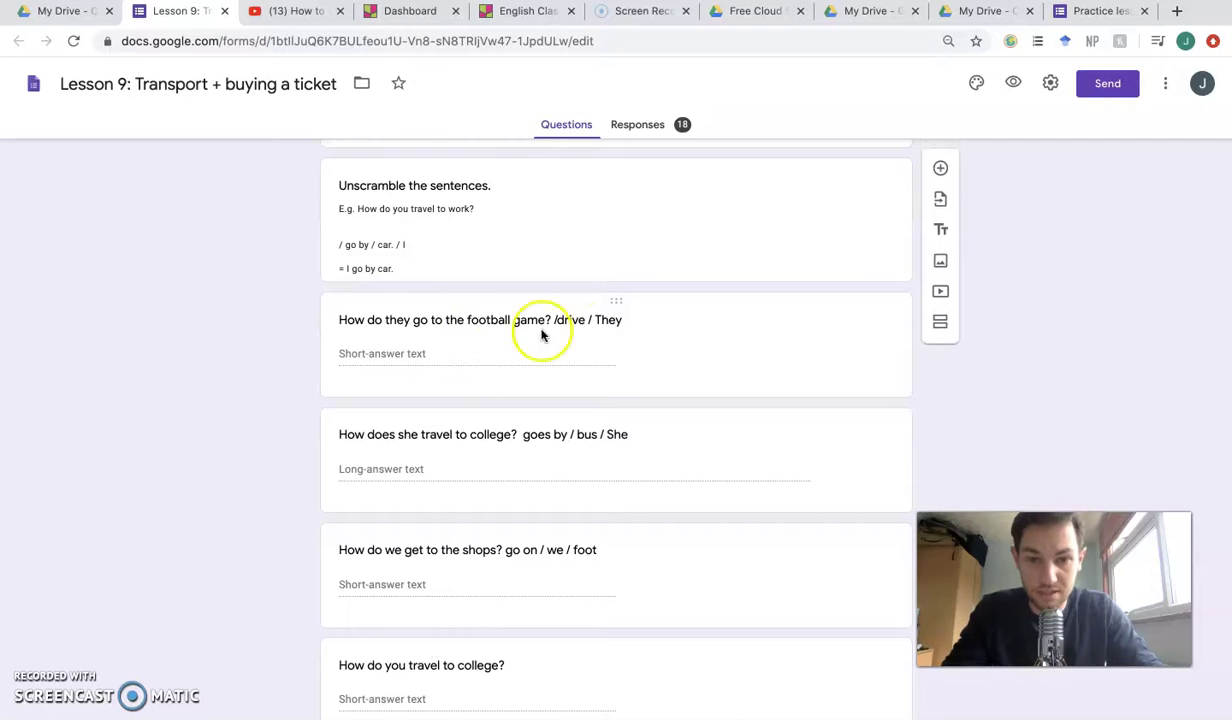
Examine the vocabulary and ticket images in the "Buying a ticket" section.
{"action": "scroll", "coordinate": [577, 330], "scroll_direction": "down", "scroll_amount": 10}
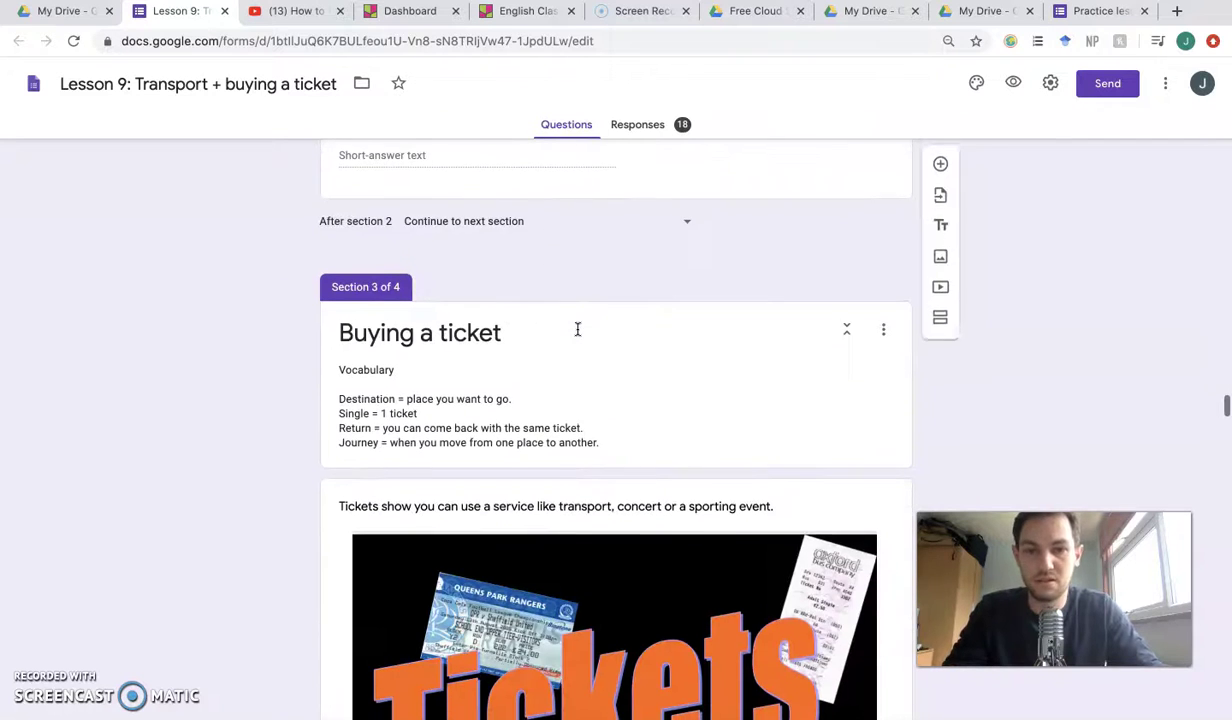
{"action": "scroll", "coordinate": [577, 330], "scroll_direction": "down", "scroll_amount": 3}
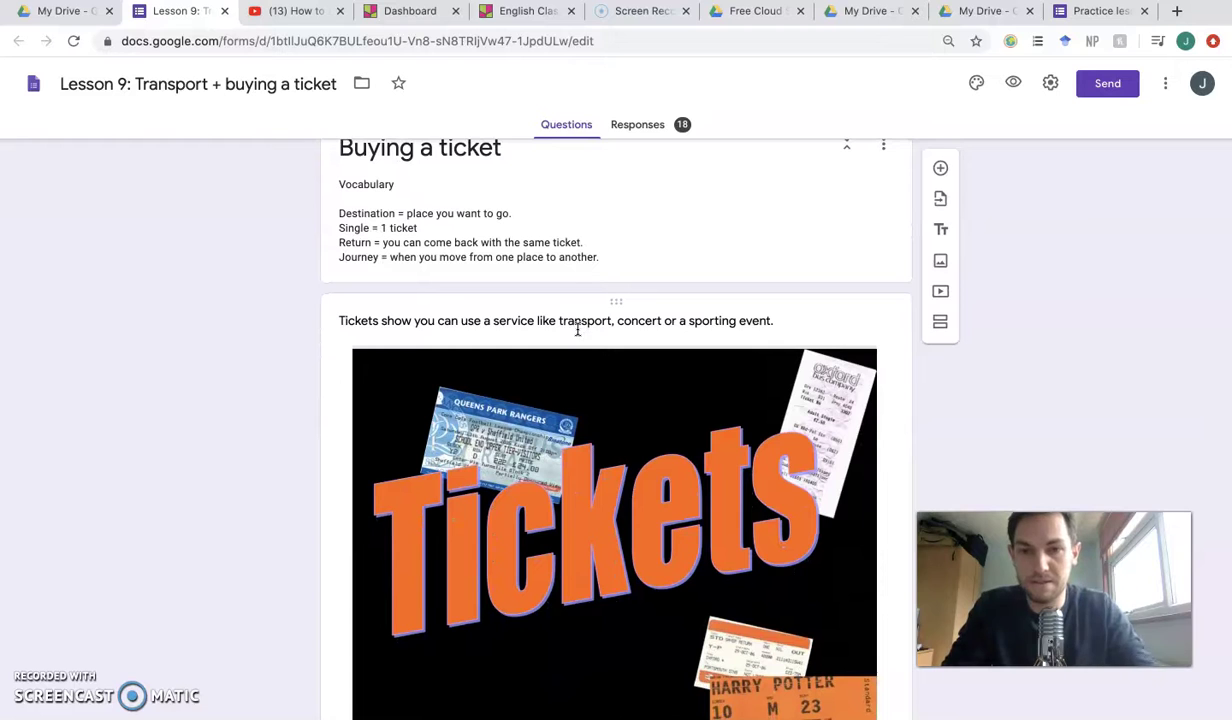
{"action": "scroll", "coordinate": [577, 330], "scroll_direction": "down", "scroll_amount": 1}
{"action": "scroll", "coordinate": [577, 330], "scroll_direction": "down", "scroll_amount": 15}
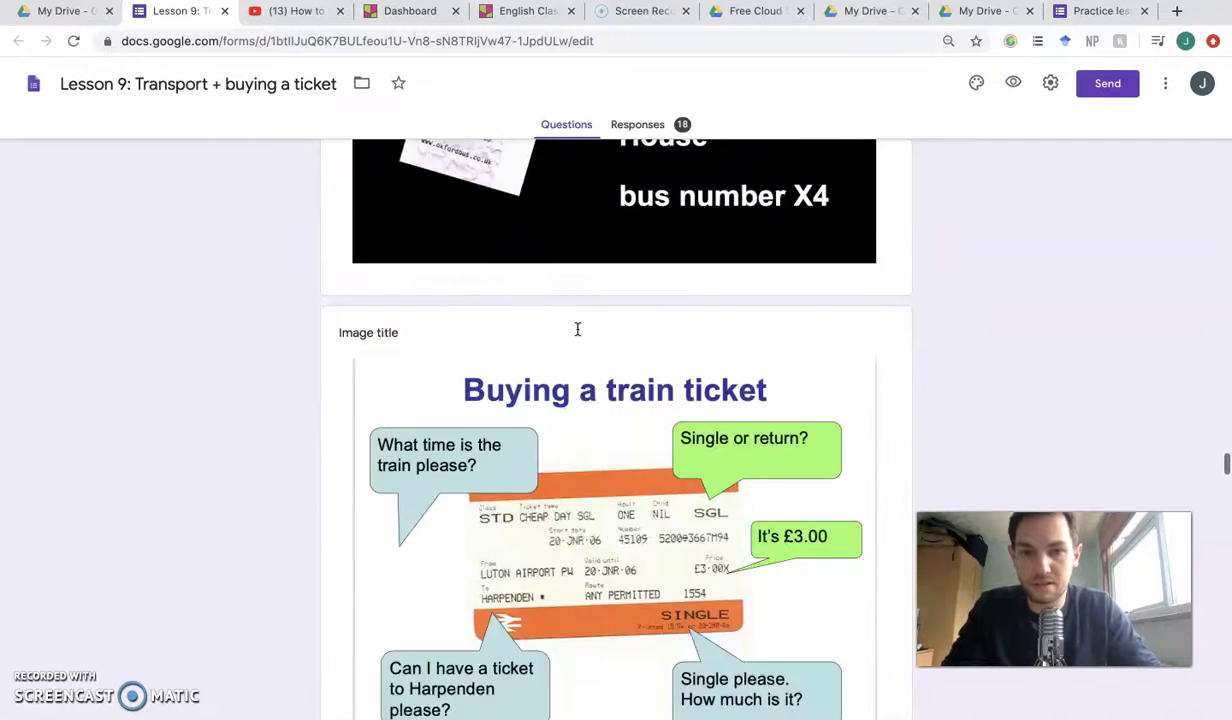
{"action": "scroll", "coordinate": [577, 329], "scroll_direction": "up", "scroll_amount": 5}
{"action": "scroll", "coordinate": [577, 329], "scroll_direction": "down", "scroll_amount": 6}
Examine the train ticket dialogue images together with the destination, price and single-or-return questions that follow them.
{"action": "scroll", "coordinate": [577, 329], "scroll_direction": "down", "scroll_amount": 15}
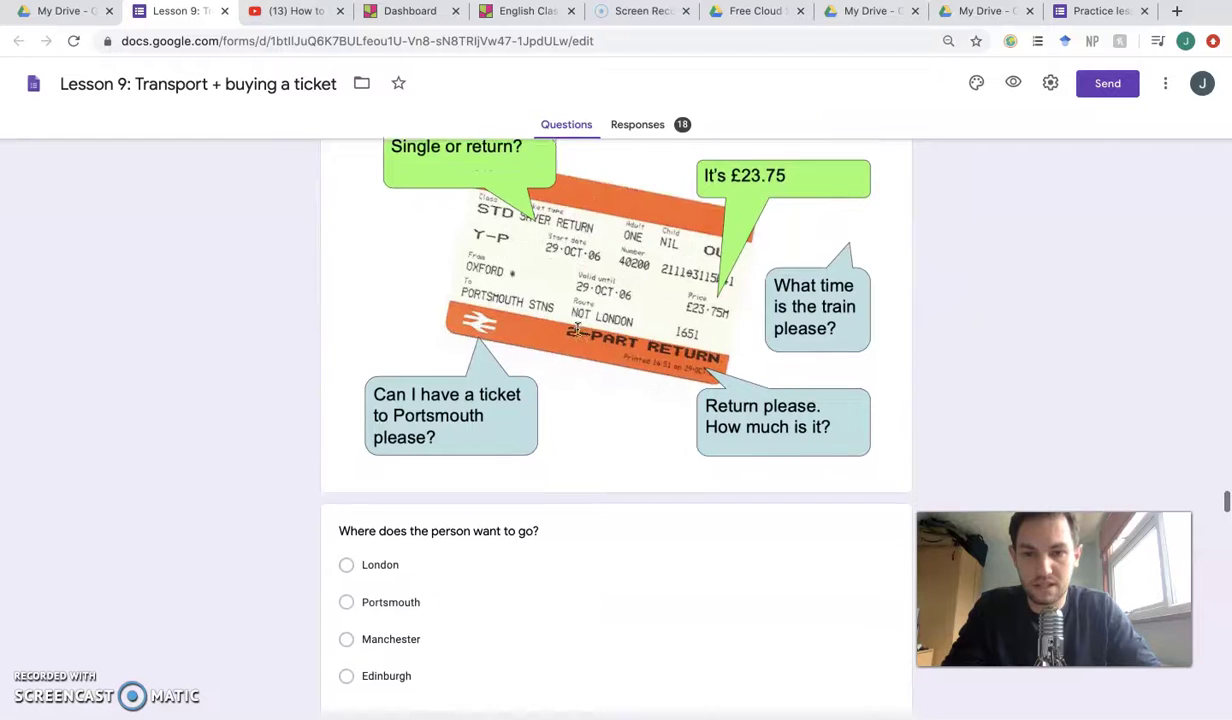
{"action": "scroll", "coordinate": [391, 444], "scroll_direction": "up", "scroll_amount": 2}
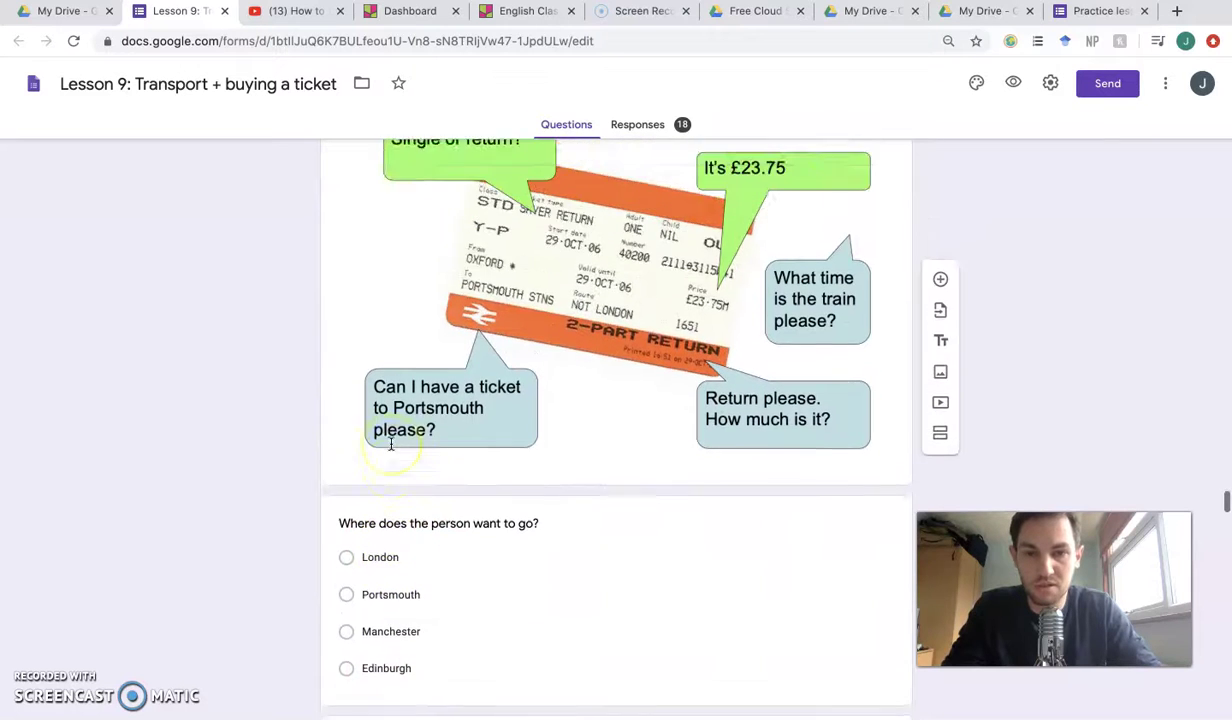
{"action": "scroll", "coordinate": [391, 444], "scroll_direction": "down", "scroll_amount": 14}
{"action": "scroll", "coordinate": [391, 444], "scroll_direction": "down", "scroll_amount": 15}
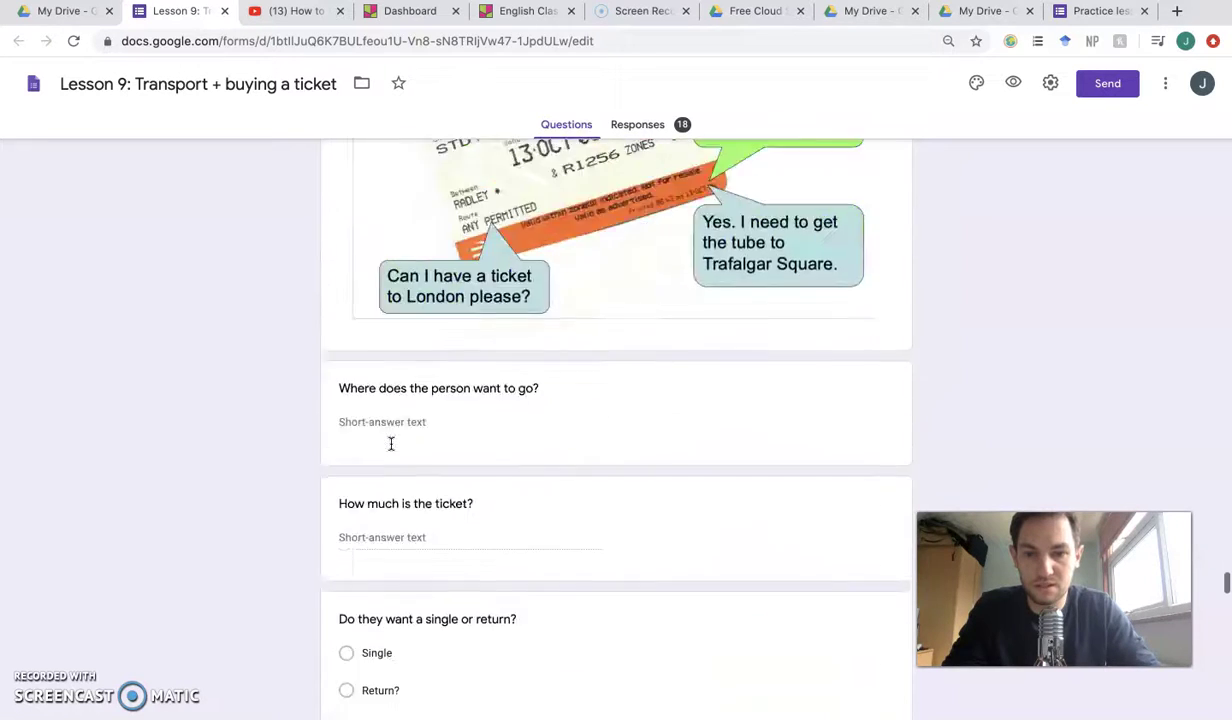
{"action": "scroll", "coordinate": [391, 444], "scroll_direction": "up", "scroll_amount": 2}
{"action": "scroll", "coordinate": [391, 444], "scroll_direction": "down", "scroll_amount": 2}
{"action": "scroll", "coordinate": [391, 444], "scroll_direction": "down", "scroll_amount": 10}
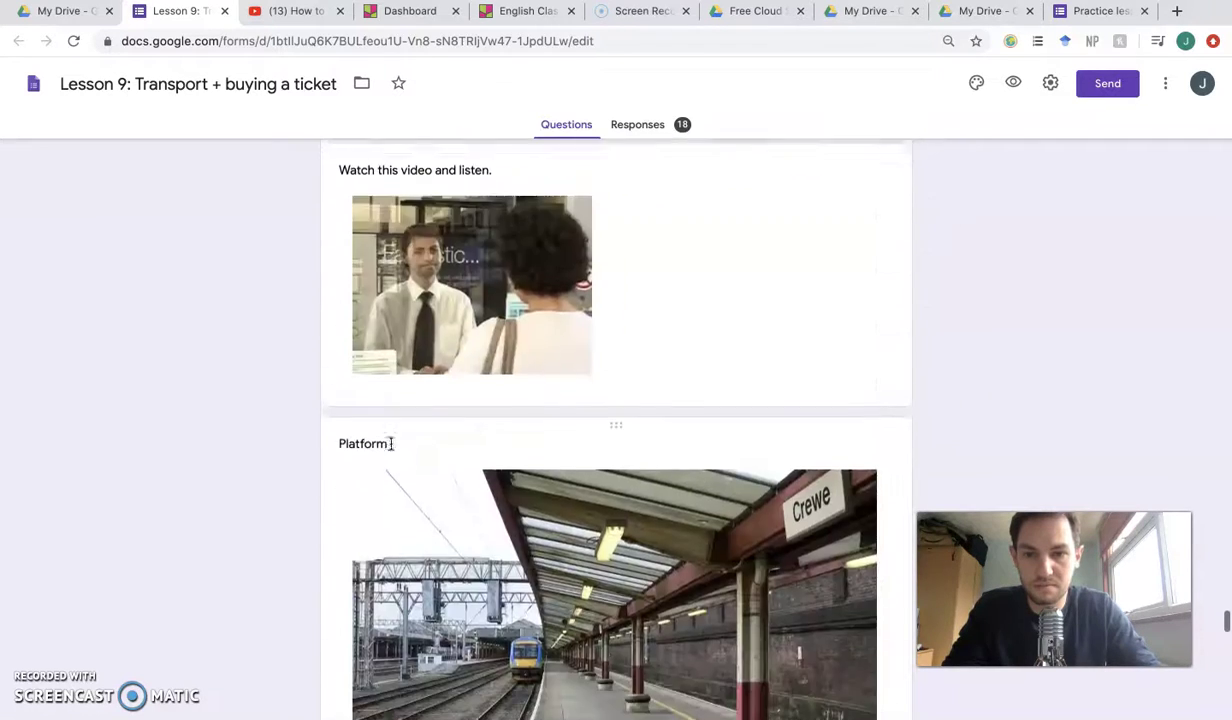
Examine the ticket-buying video, its transcript and its comprehension questions, continuing to the tram map questions.
{"action": "left_click", "coordinate": [420, 282]}
{"action": "scroll", "coordinate": [451, 250], "scroll_direction": "up", "scroll_amount": 2}
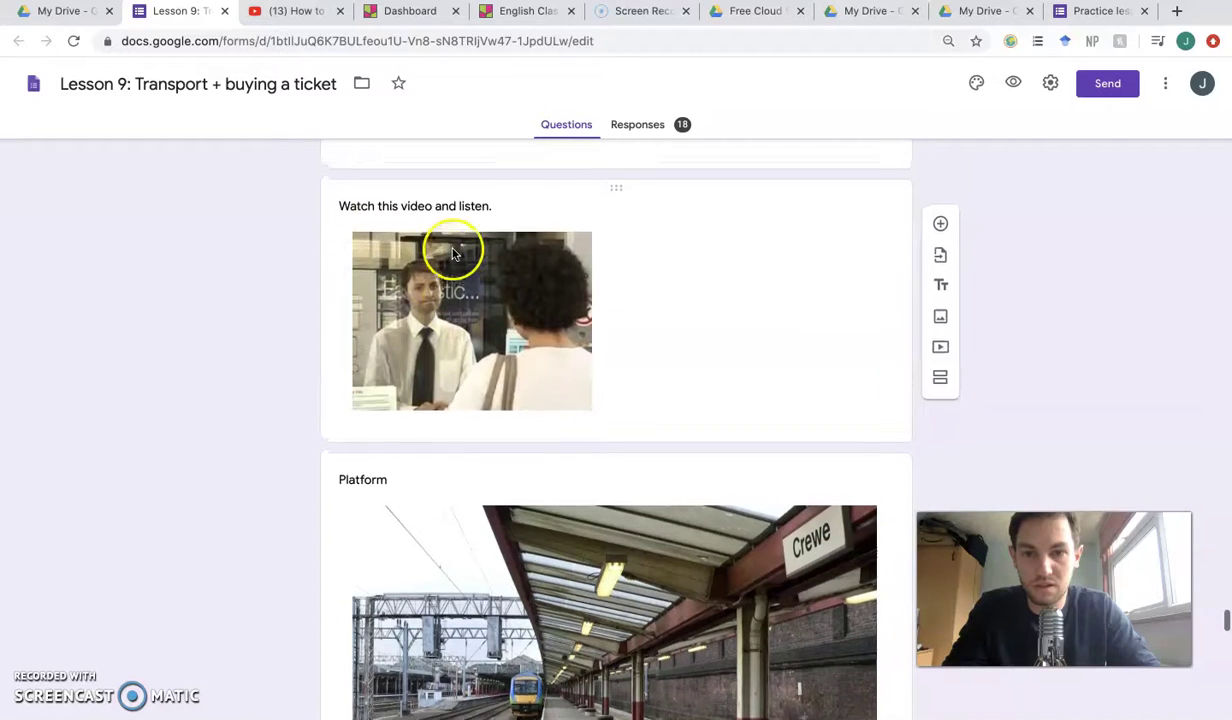
{"action": "scroll", "coordinate": [455, 311], "scroll_direction": "down", "scroll_amount": 7}
{"action": "left_click", "coordinate": [413, 486]}
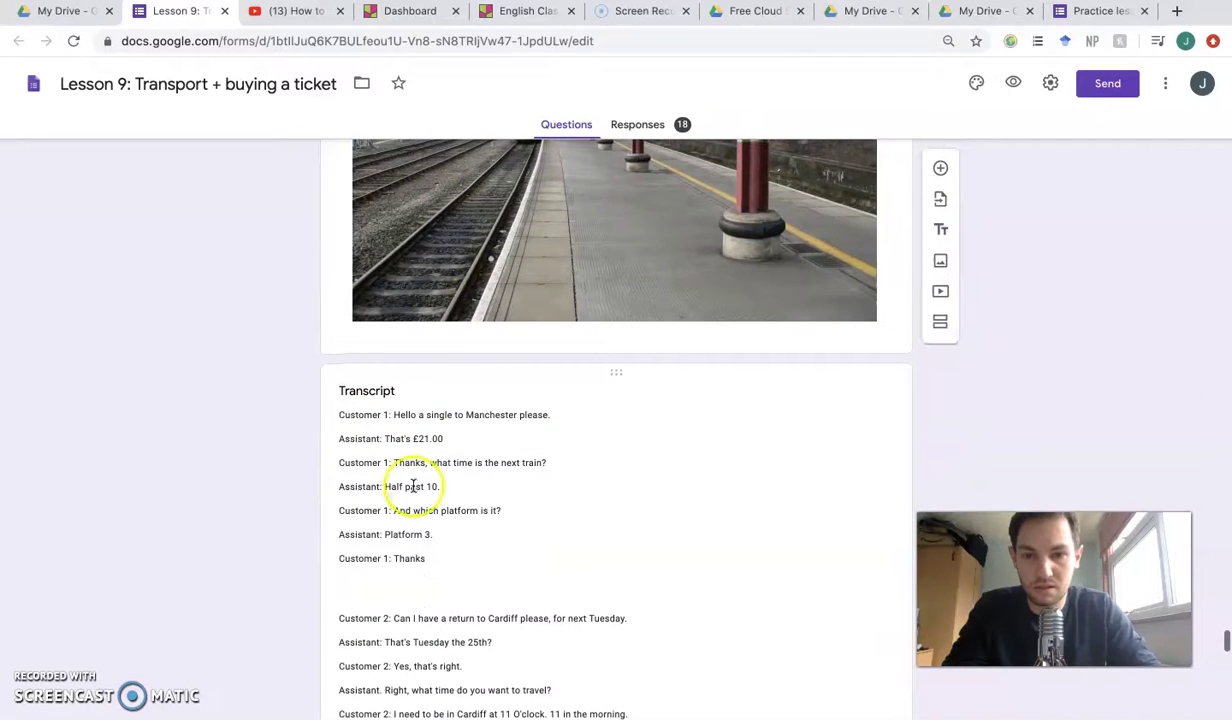
{"action": "scroll", "coordinate": [431, 567], "scroll_direction": "down", "scroll_amount": 10}
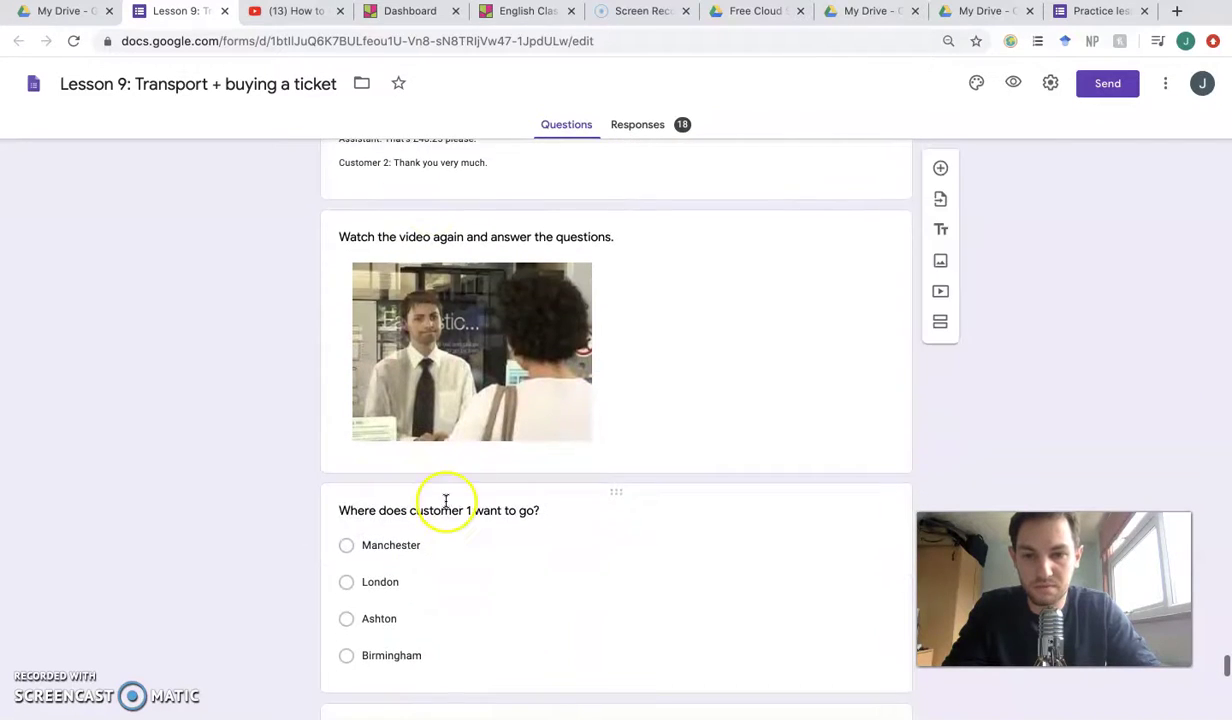
{"action": "left_click", "coordinate": [455, 255]}
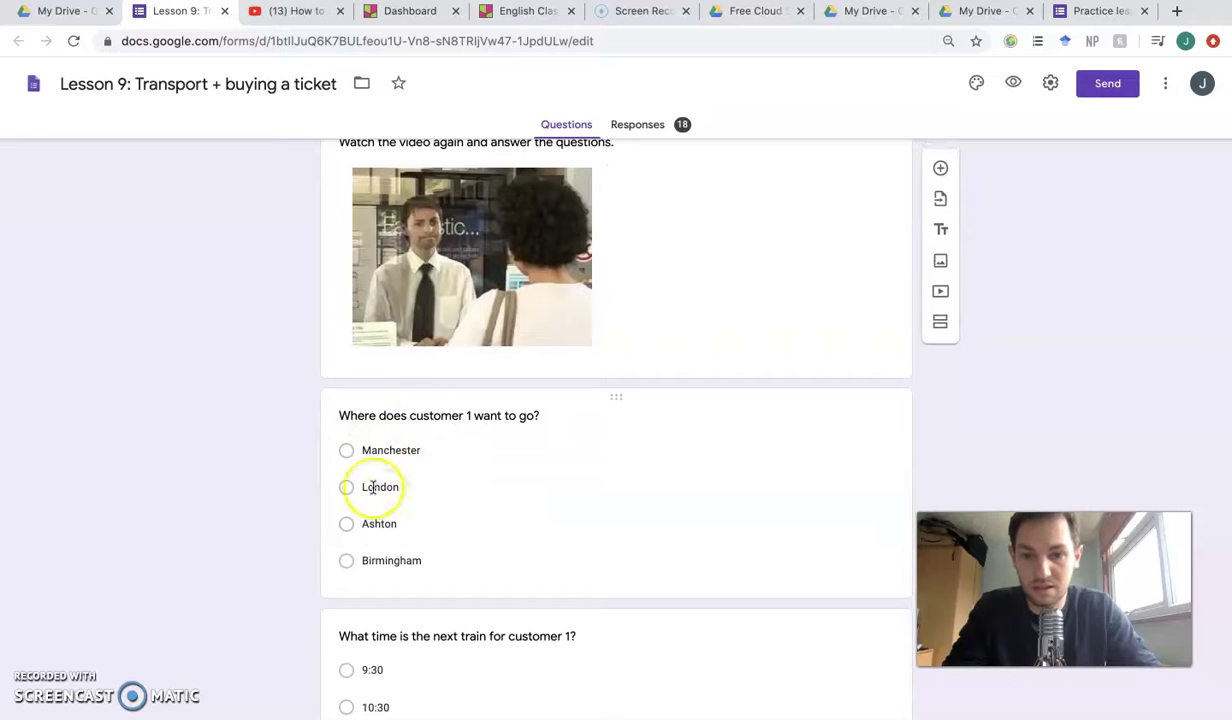
{"action": "scroll", "coordinate": [371, 572], "scroll_direction": "down", "scroll_amount": 13}
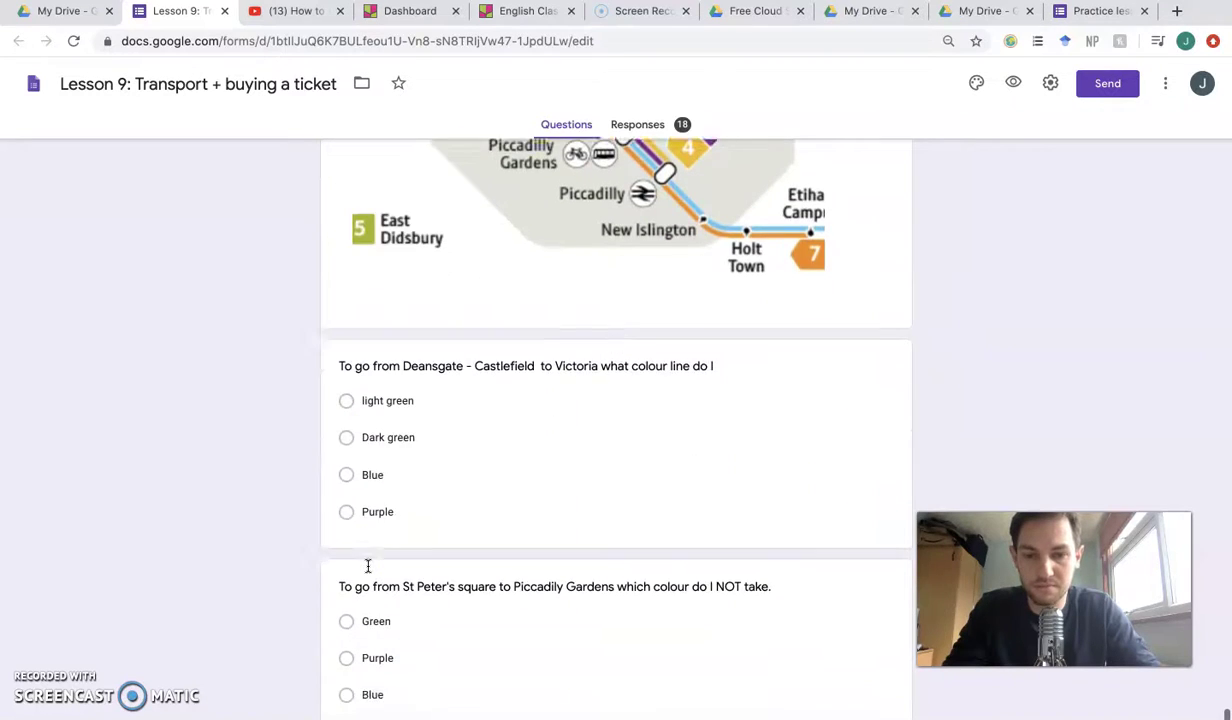
Examine the tram map questions, the Train line app video and the optional "Extra" writing section at the end of Lesson 9.
{"action": "scroll", "coordinate": [368, 566], "scroll_direction": "up", "scroll_amount": 2}
{"action": "scroll", "coordinate": [366, 560], "scroll_direction": "down", "scroll_amount": 1}
{"action": "scroll", "coordinate": [375, 545], "scroll_direction": "up", "scroll_amount": 1}
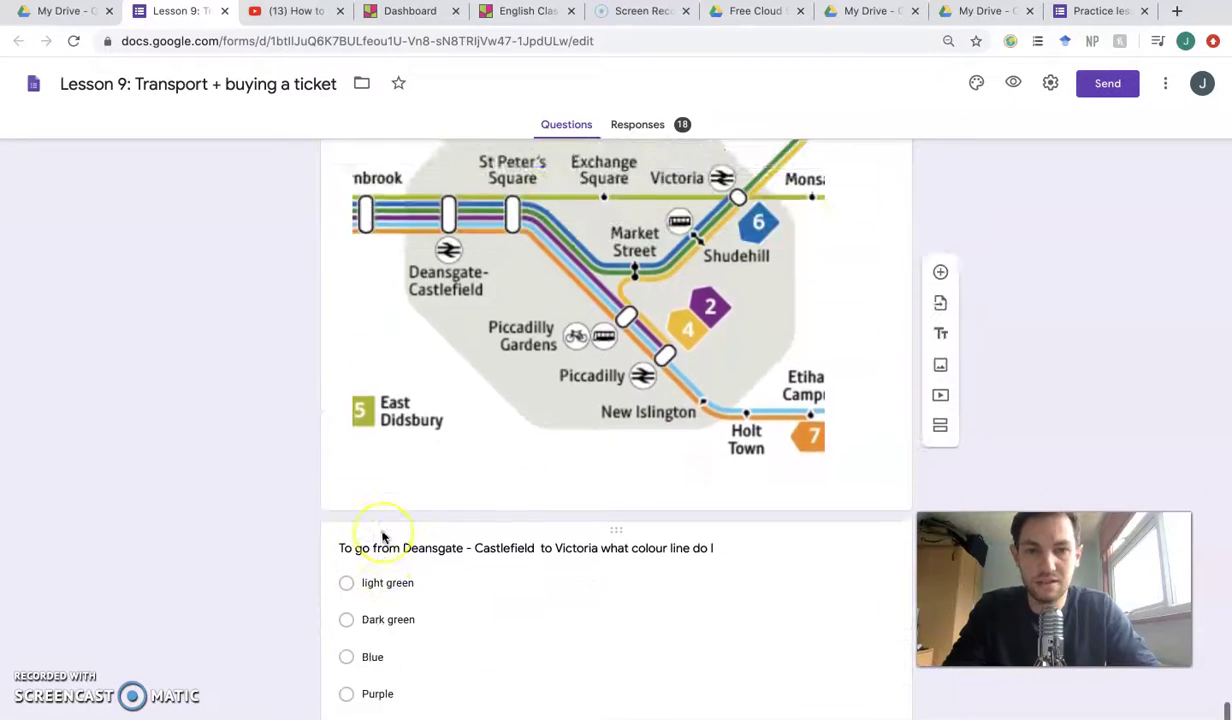
{"action": "scroll", "coordinate": [381, 538], "scroll_direction": "down", "scroll_amount": 10}
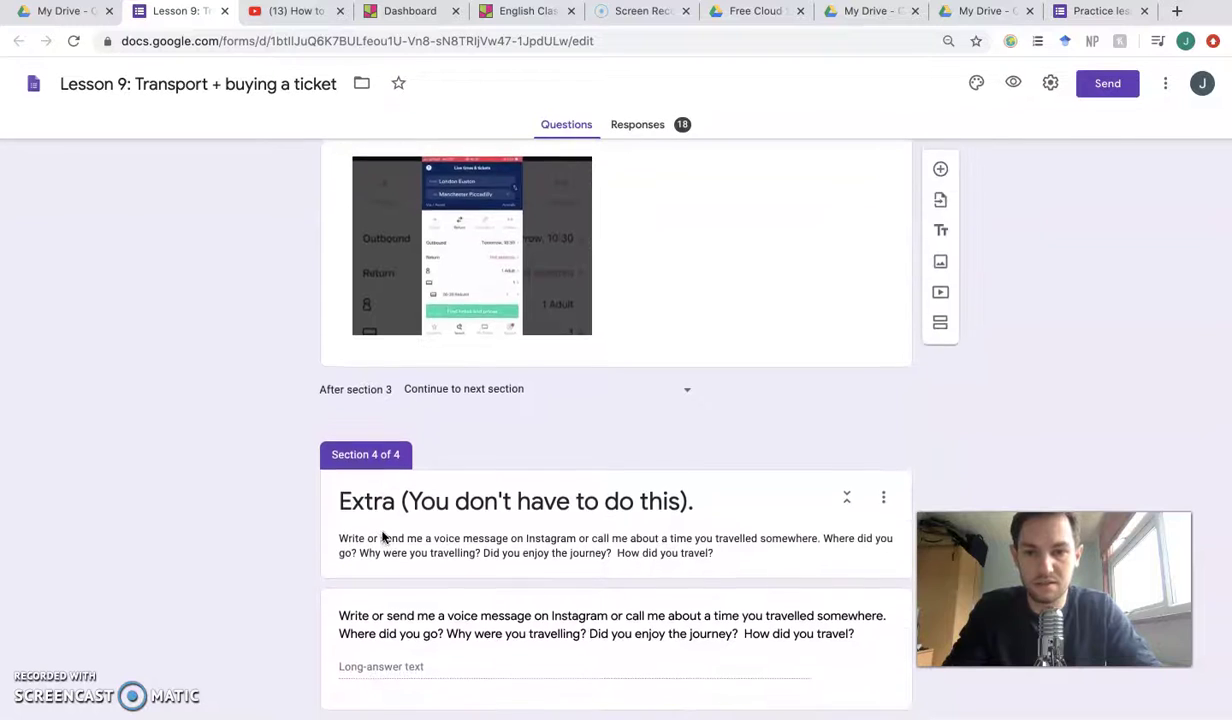
{"action": "scroll", "coordinate": [381, 538], "scroll_direction": "up", "scroll_amount": 3}
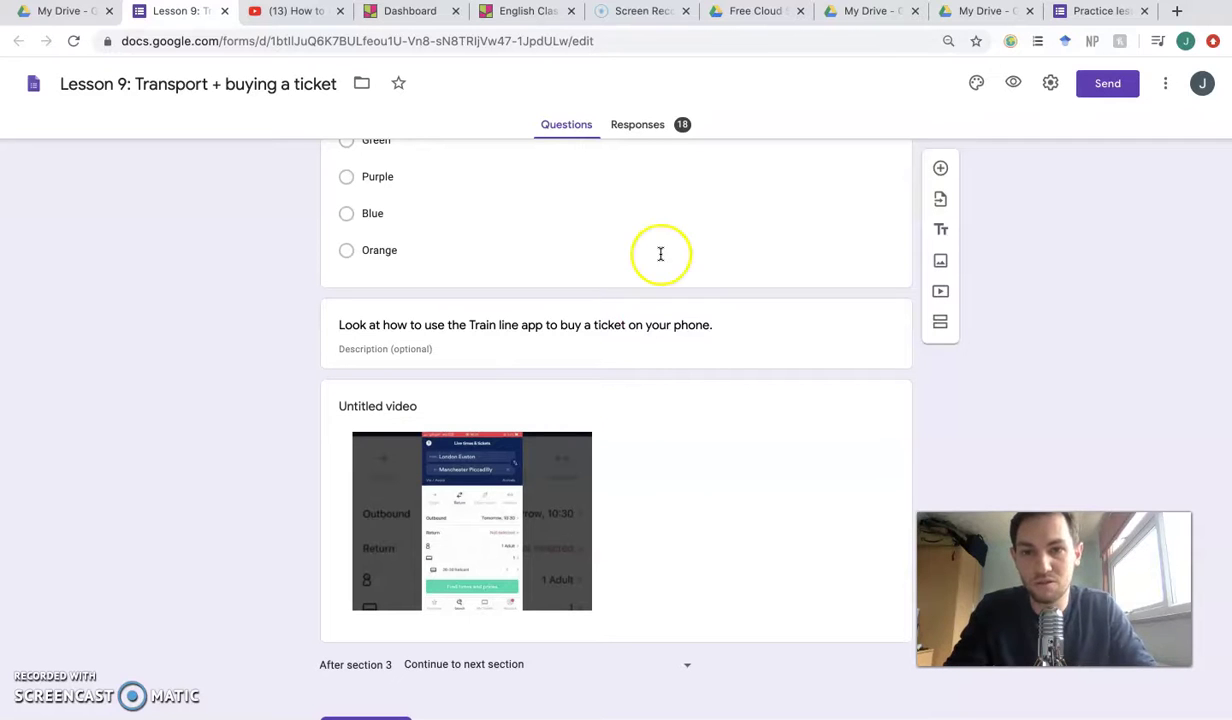
Switch to YouTube, search for "how to upload video to youtube" and look through the results.
{"action": "left_click", "coordinate": [300, 11]}
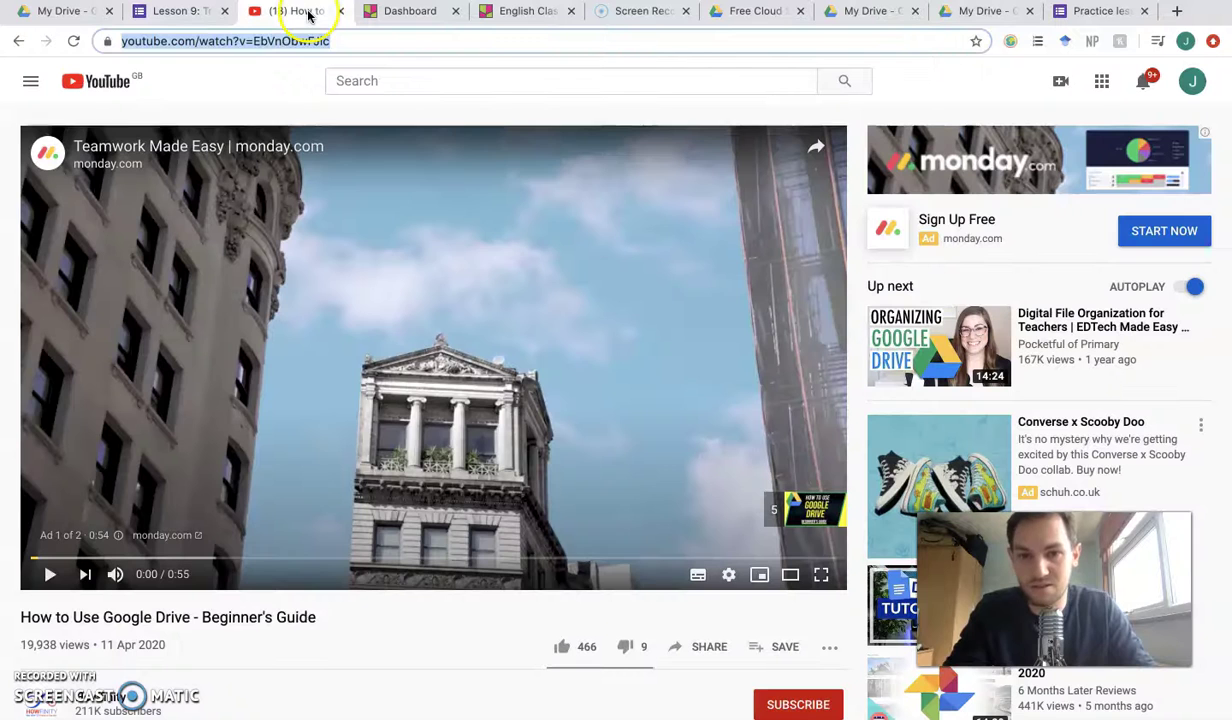
{"action": "left_click", "coordinate": [447, 88]}
{"action": "type", "text": "how yo"}
{"action": "key", "text": "BackSpace"}
{"action": "key", "text": "BackSpace"}
{"action": "type", "text": "to upload "}
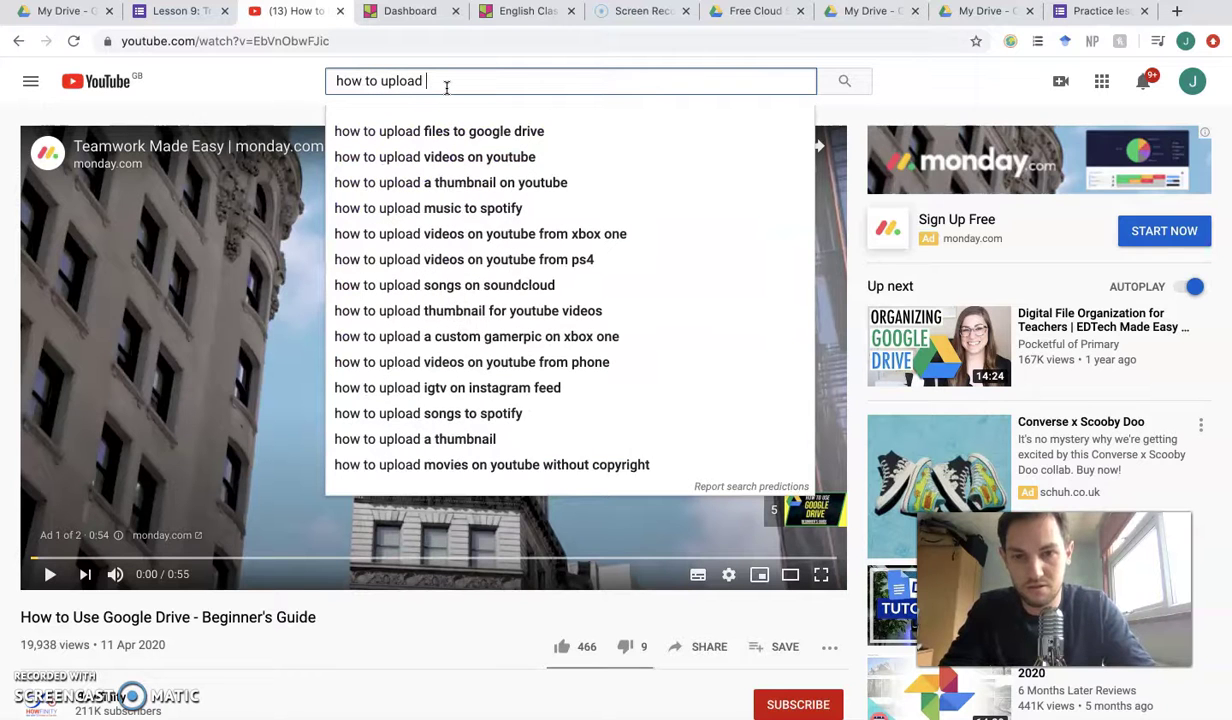
{"action": "type", "text": "video to youtuv"}
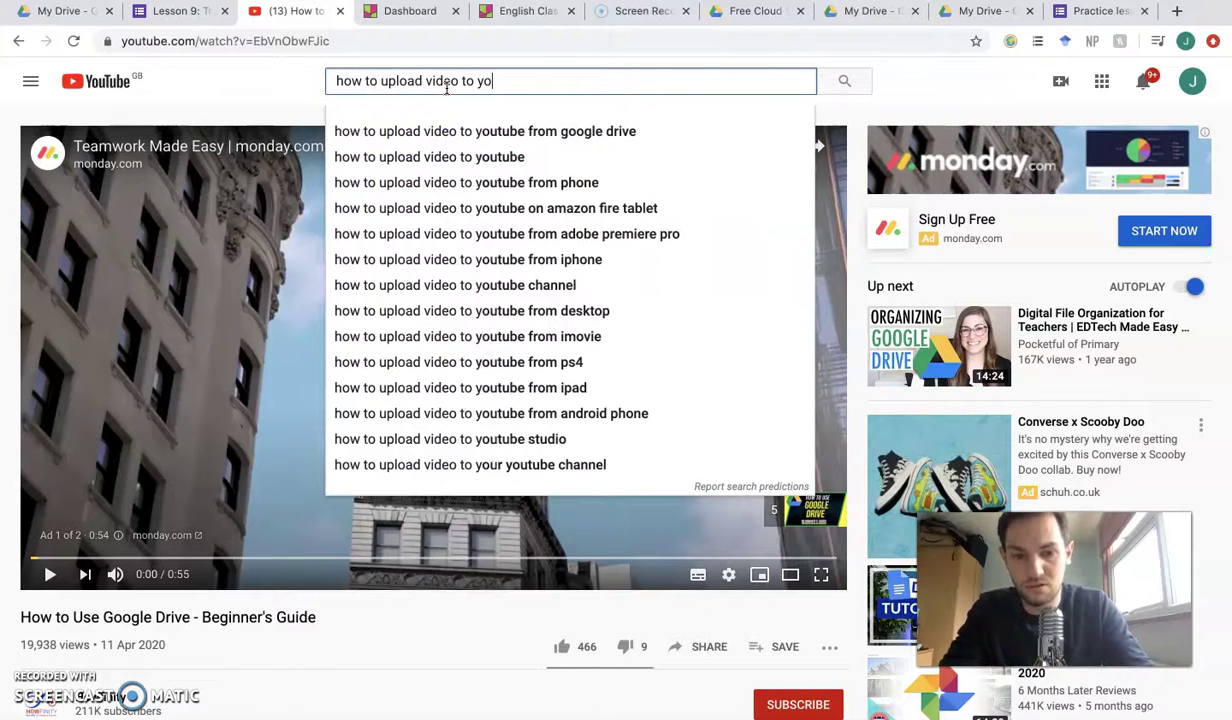
{"action": "key", "text": "BackSpace"}
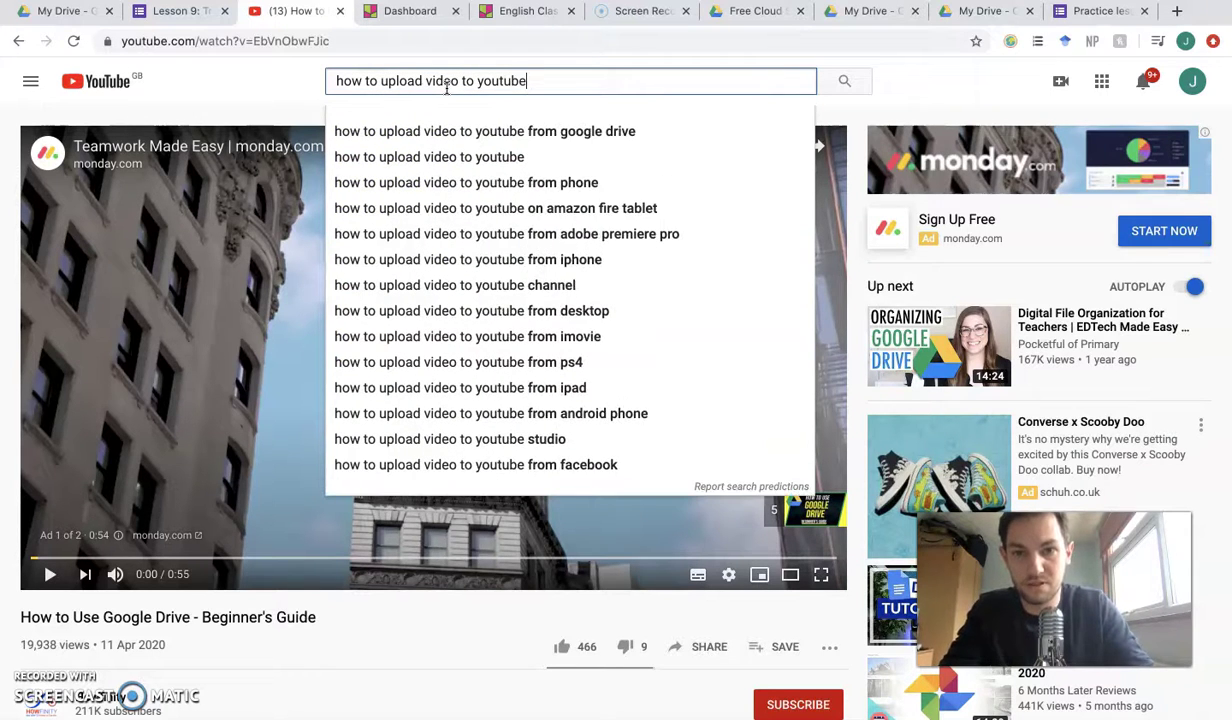
{"action": "type", "text": "be"}
{"action": "key", "text": "Return"}
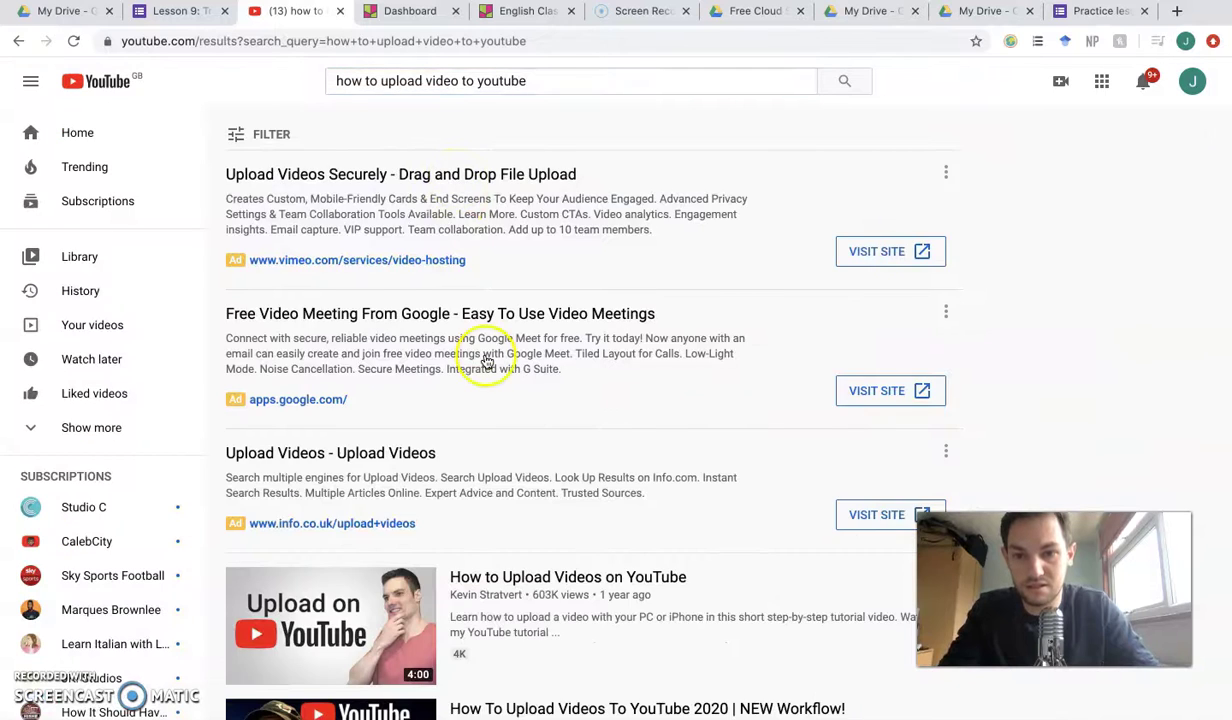
{"action": "scroll", "coordinate": [487, 362], "scroll_direction": "down", "scroll_amount": 3}
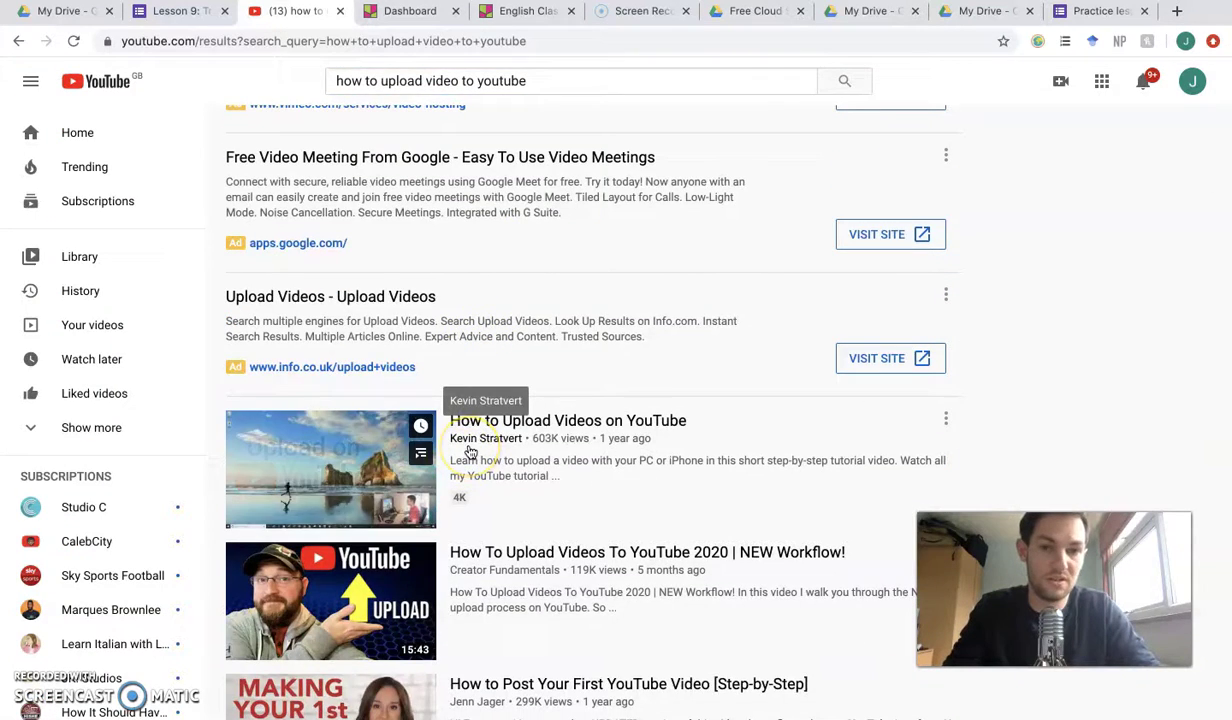
{"action": "scroll", "coordinate": [470, 452], "scroll_direction": "up", "scroll_amount": 3}
Return to the "Practice lesson" form and view its responses.
{"action": "left_click", "coordinate": [1104, 11]}
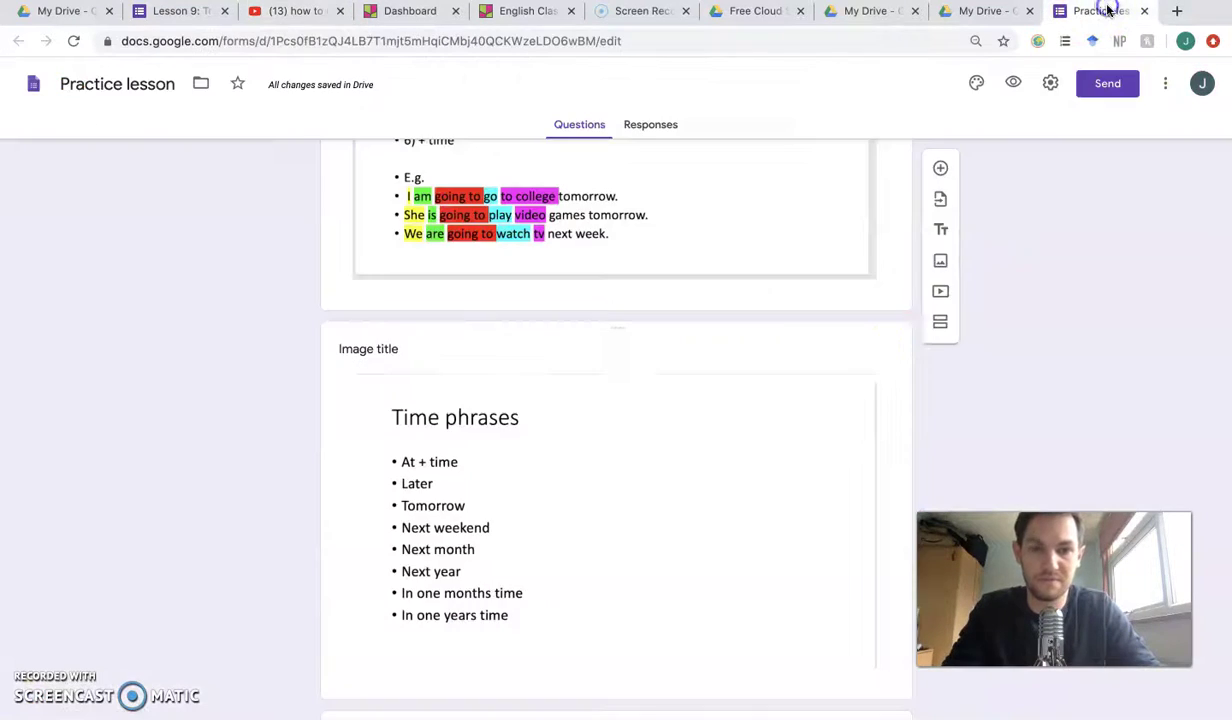
{"action": "scroll", "coordinate": [897, 350], "scroll_direction": "up", "scroll_amount": 15}
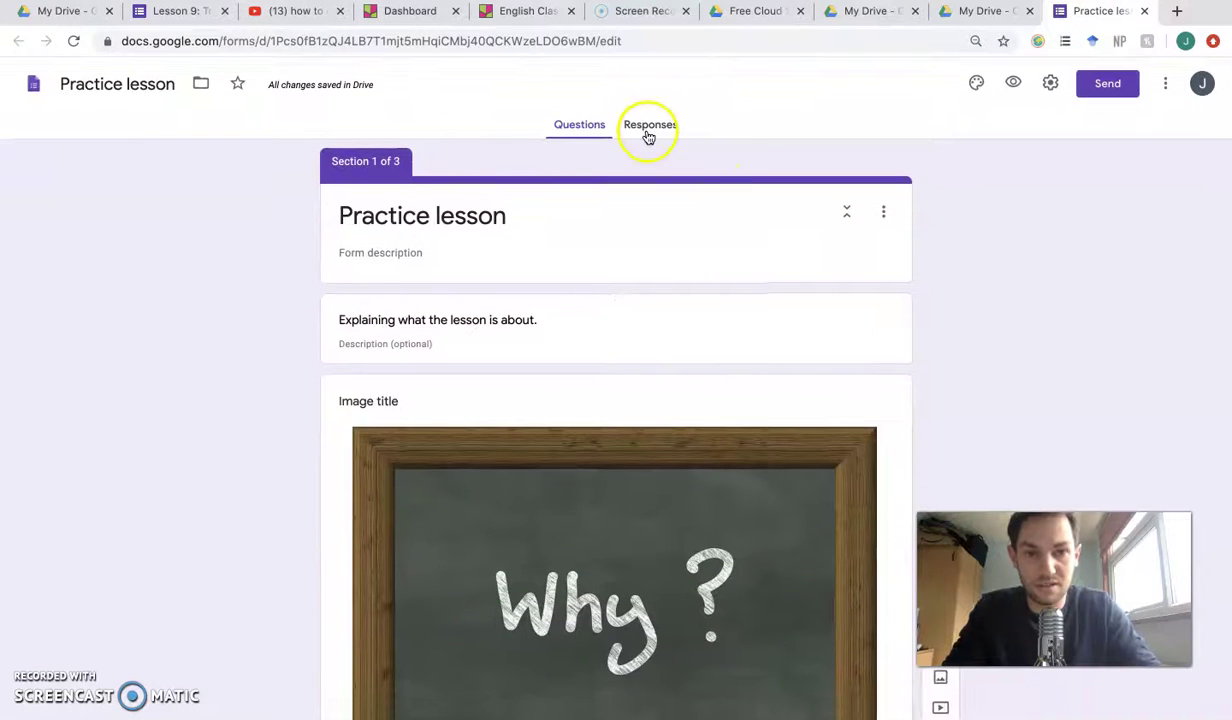
{"action": "left_click", "coordinate": [648, 130]}
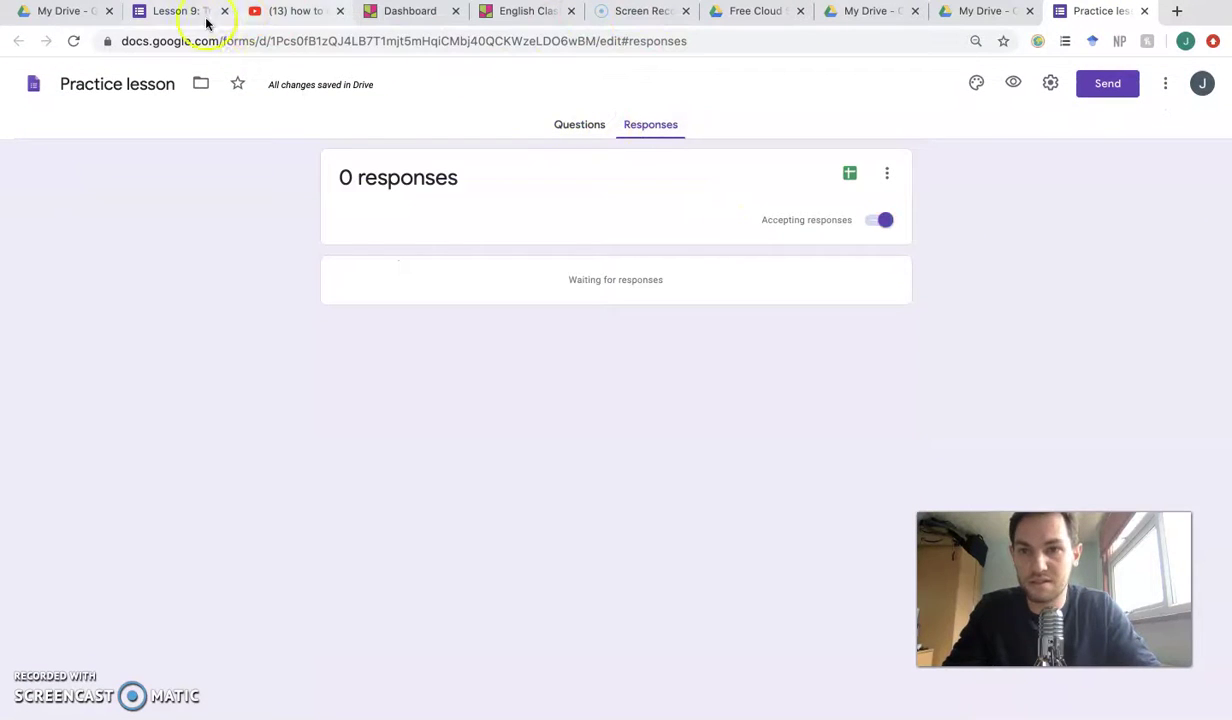
Switch to the Lesson 9 form and view its responses one student at a time.
{"action": "left_click", "coordinate": [175, 11]}
{"action": "left_click", "coordinate": [637, 131]}
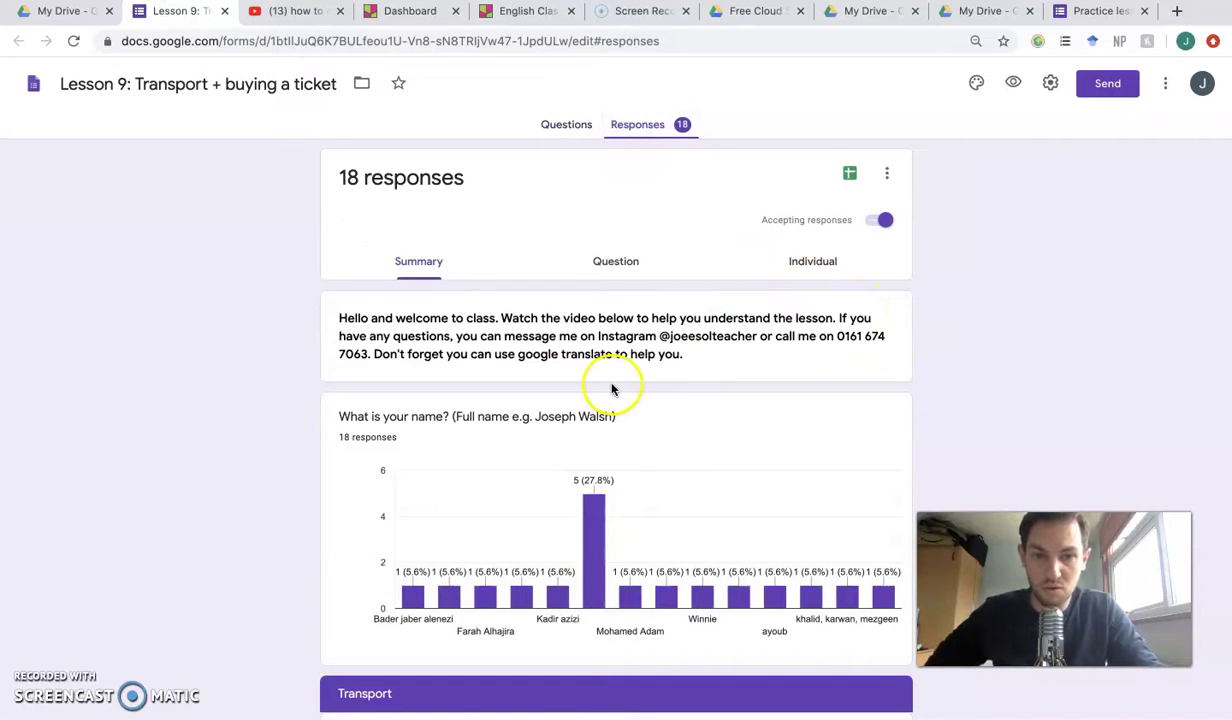
{"action": "left_click", "coordinate": [816, 261]}
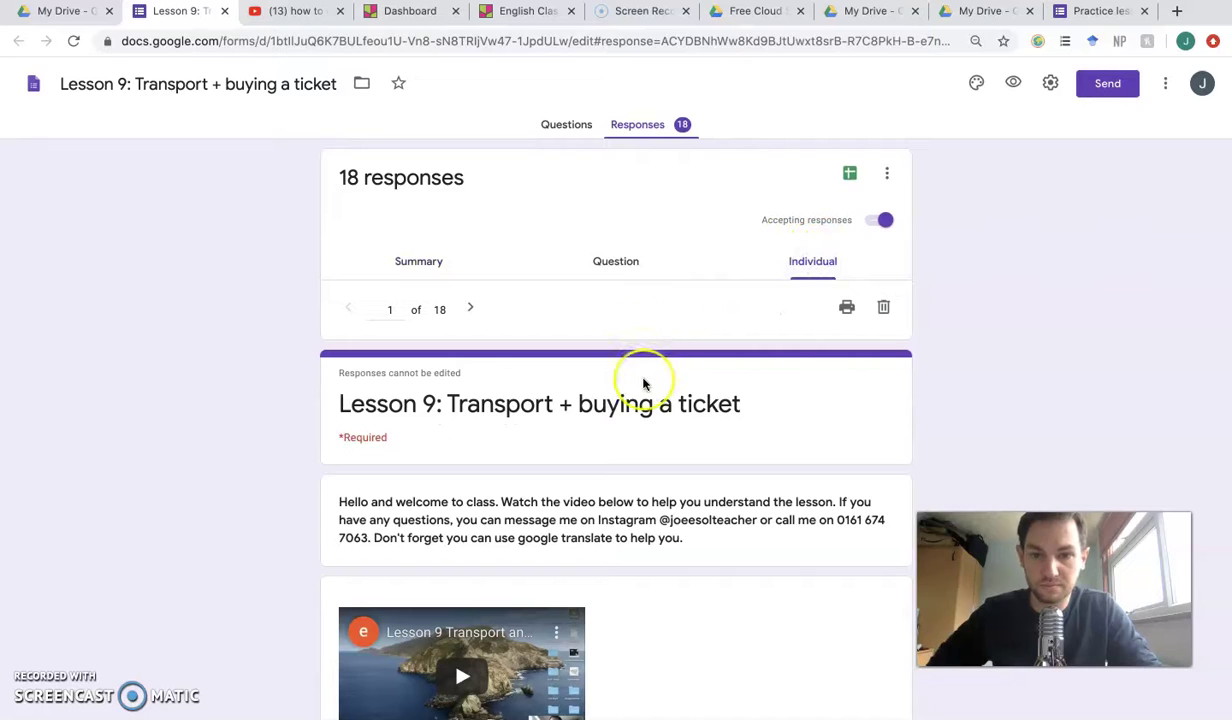
Examine the first student's written answers to the "Unscramble the sentences" questions in the individual response.
{"action": "scroll", "coordinate": [644, 384], "scroll_direction": "down", "scroll_amount": 1}
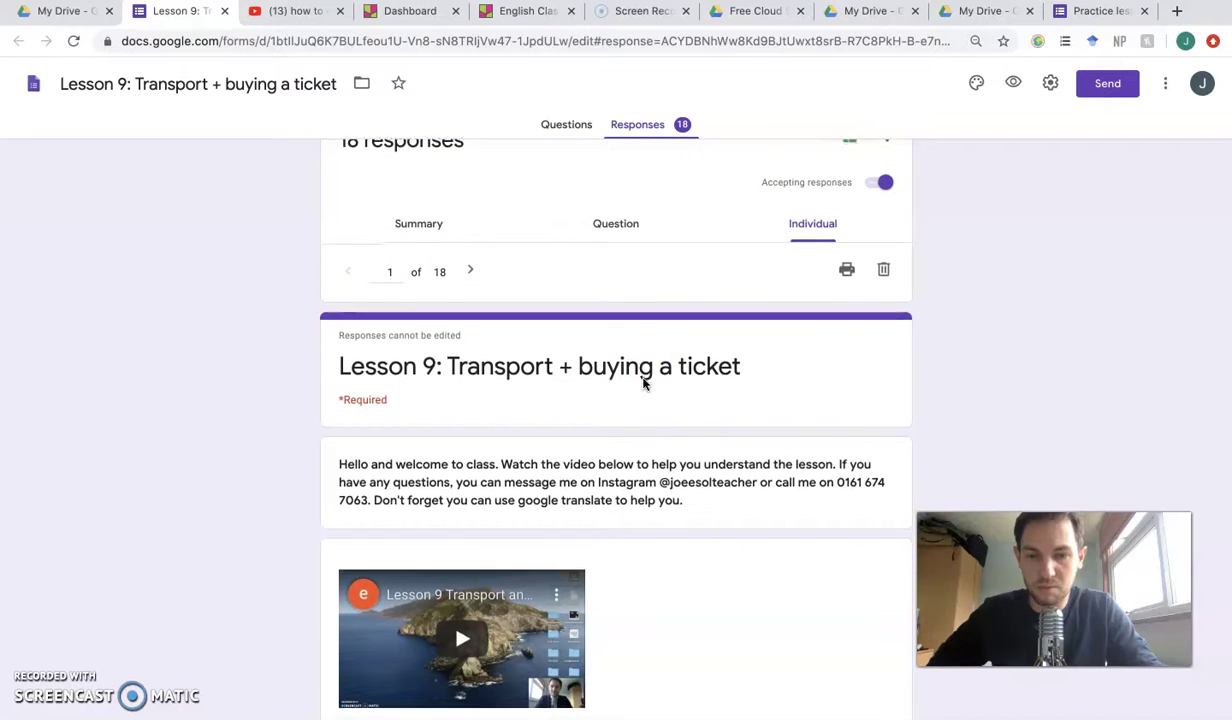
{"action": "scroll", "coordinate": [644, 384], "scroll_direction": "down", "scroll_amount": 15}
{"action": "scroll", "coordinate": [644, 384], "scroll_direction": "down", "scroll_amount": 15}
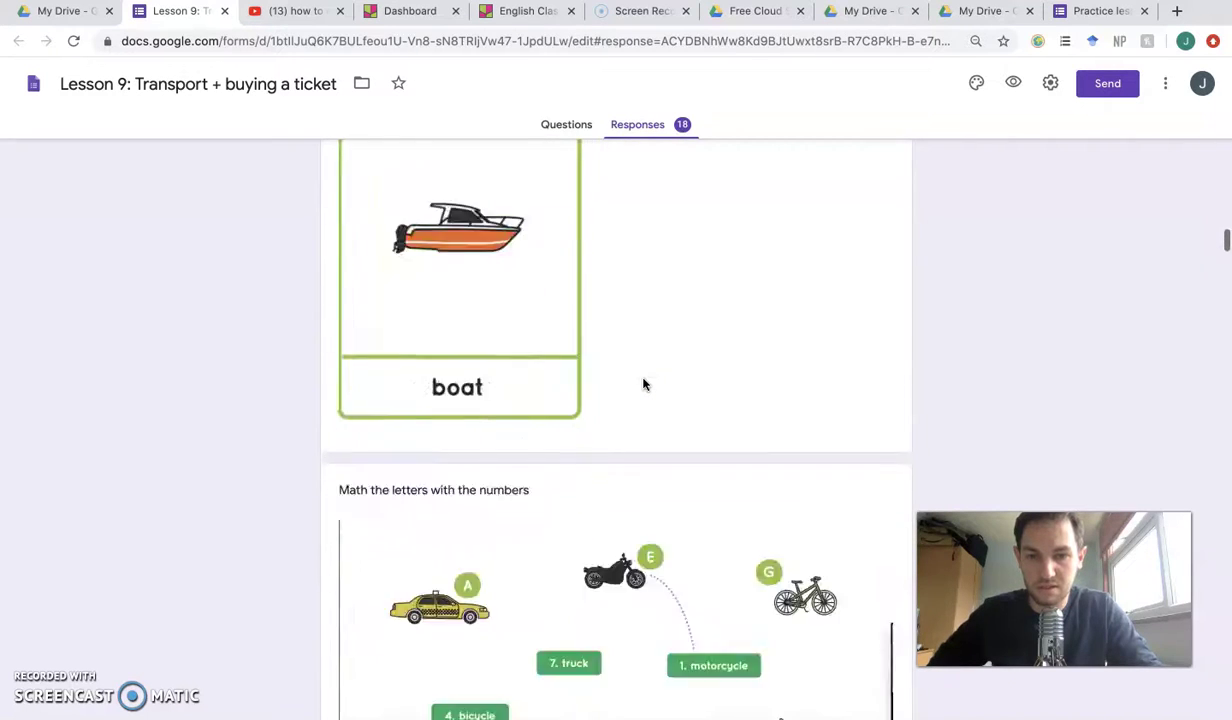
{"action": "scroll", "coordinate": [644, 384], "scroll_direction": "down", "scroll_amount": 15}
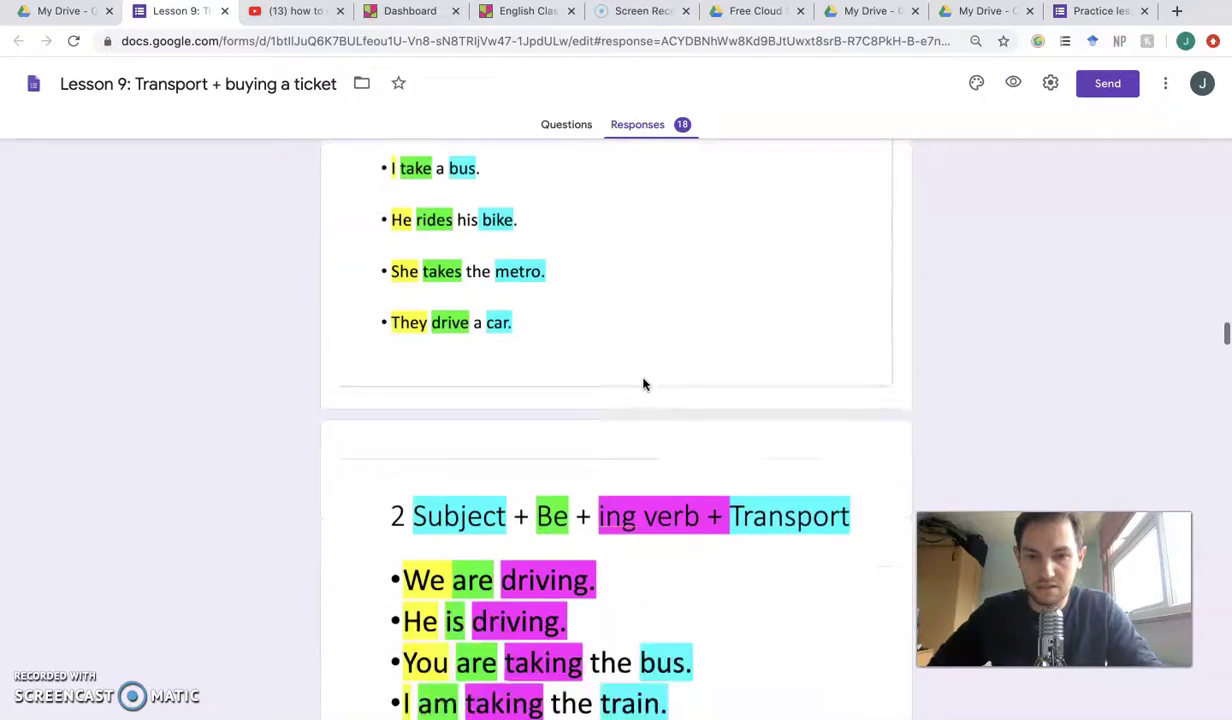
{"action": "scroll", "coordinate": [644, 384], "scroll_direction": "up", "scroll_amount": 2}
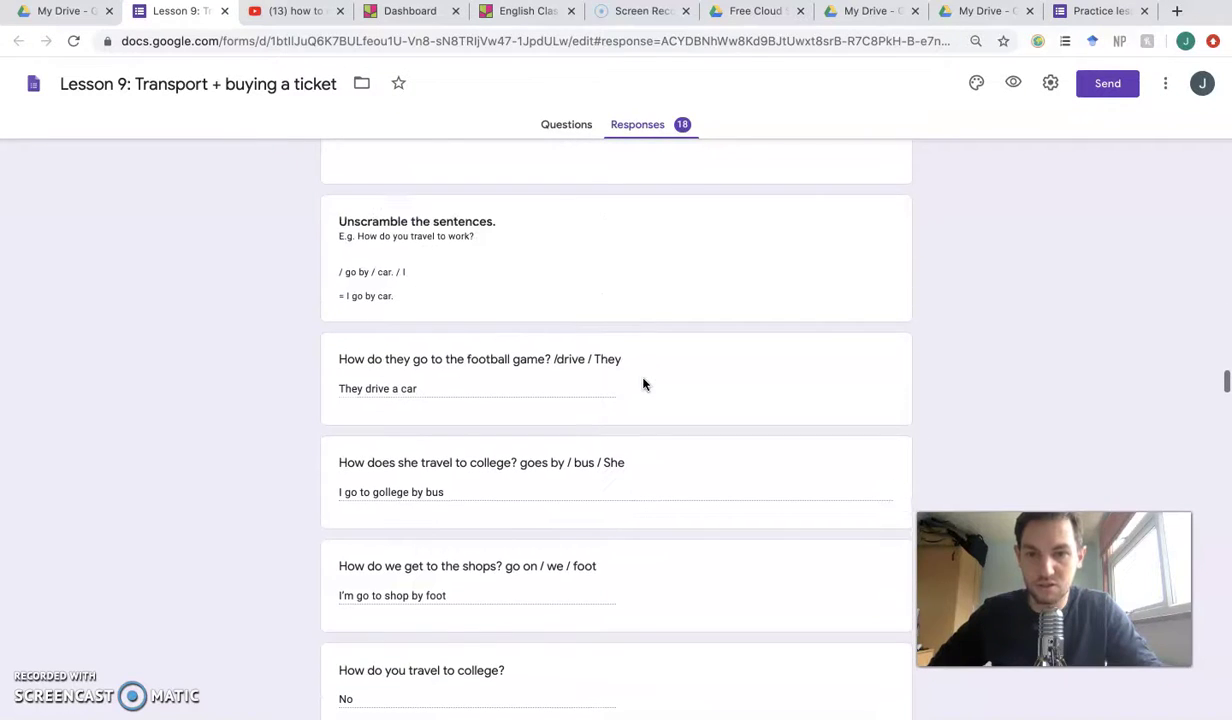
{"action": "scroll", "coordinate": [487, 311], "scroll_direction": "up", "scroll_amount": 1}
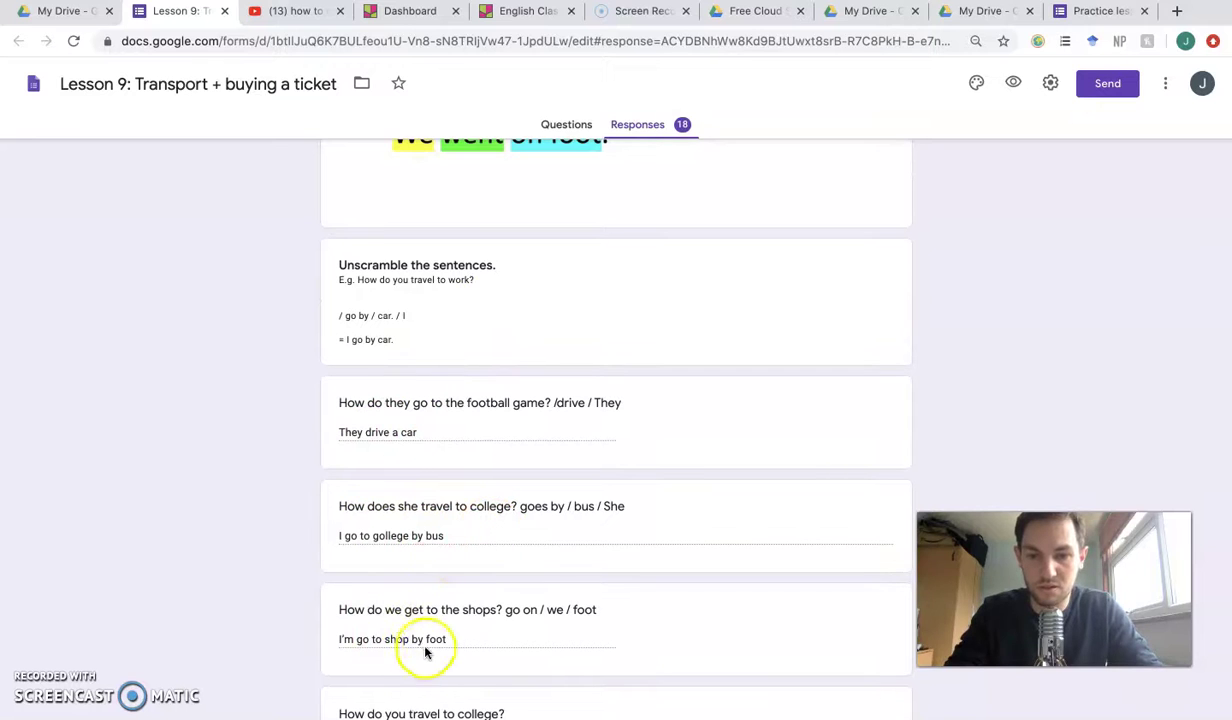
{"action": "scroll", "coordinate": [480, 650], "scroll_direction": "down", "scroll_amount": 4}
{"action": "scroll", "coordinate": [481, 649], "scroll_direction": "up", "scroll_amount": 4}
{"action": "scroll", "coordinate": [550, 480], "scroll_direction": "down", "scroll_amount": 2}
{"action": "scroll", "coordinate": [458, 548], "scroll_direction": "down", "scroll_amount": 12}
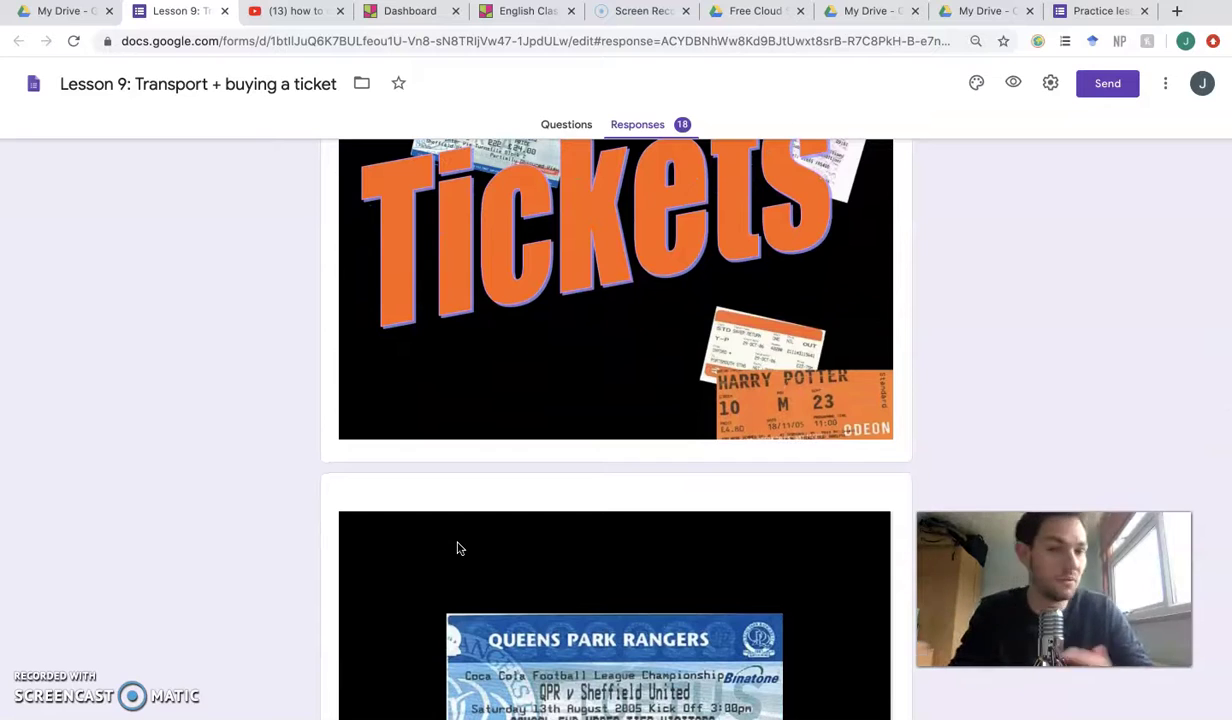
Examine the same student's chosen answers to the ticket destination, price and single-or-return questions, and return to the start of the response.
{"action": "scroll", "coordinate": [458, 548], "scroll_direction": "down", "scroll_amount": 20}
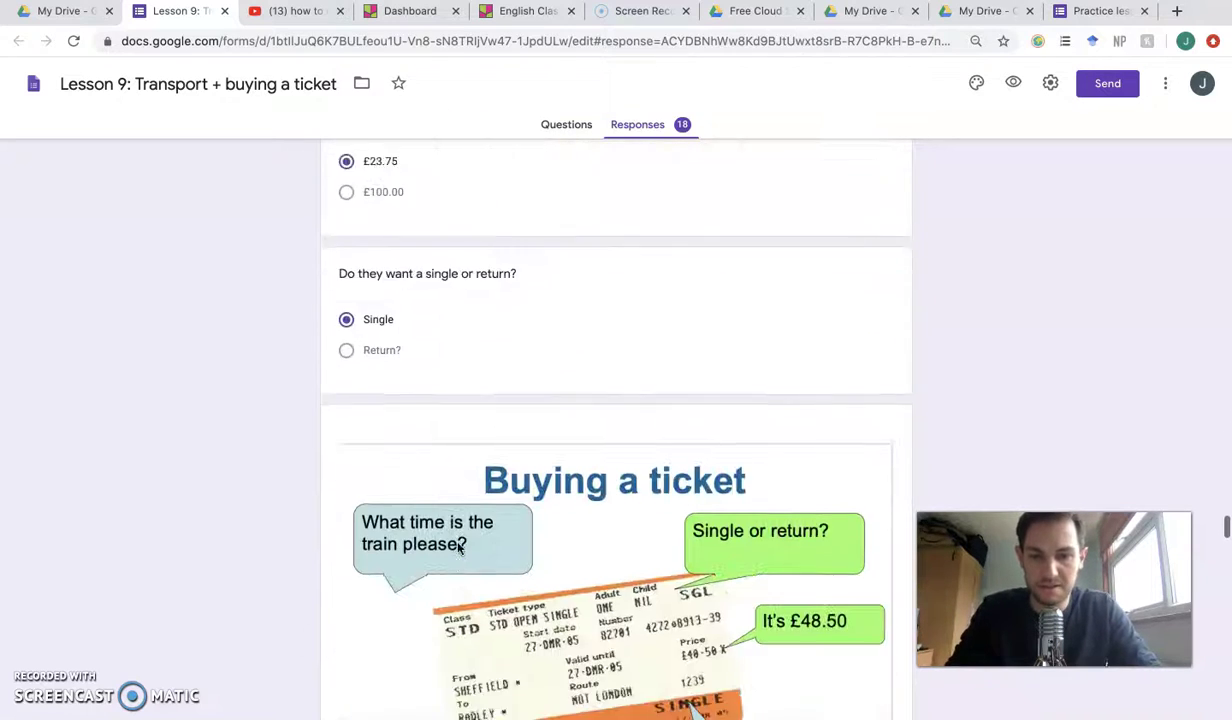
{"action": "scroll", "coordinate": [458, 548], "scroll_direction": "up", "scroll_amount": 2}
{"action": "scroll", "coordinate": [355, 514], "scroll_direction": "down", "scroll_amount": 1}
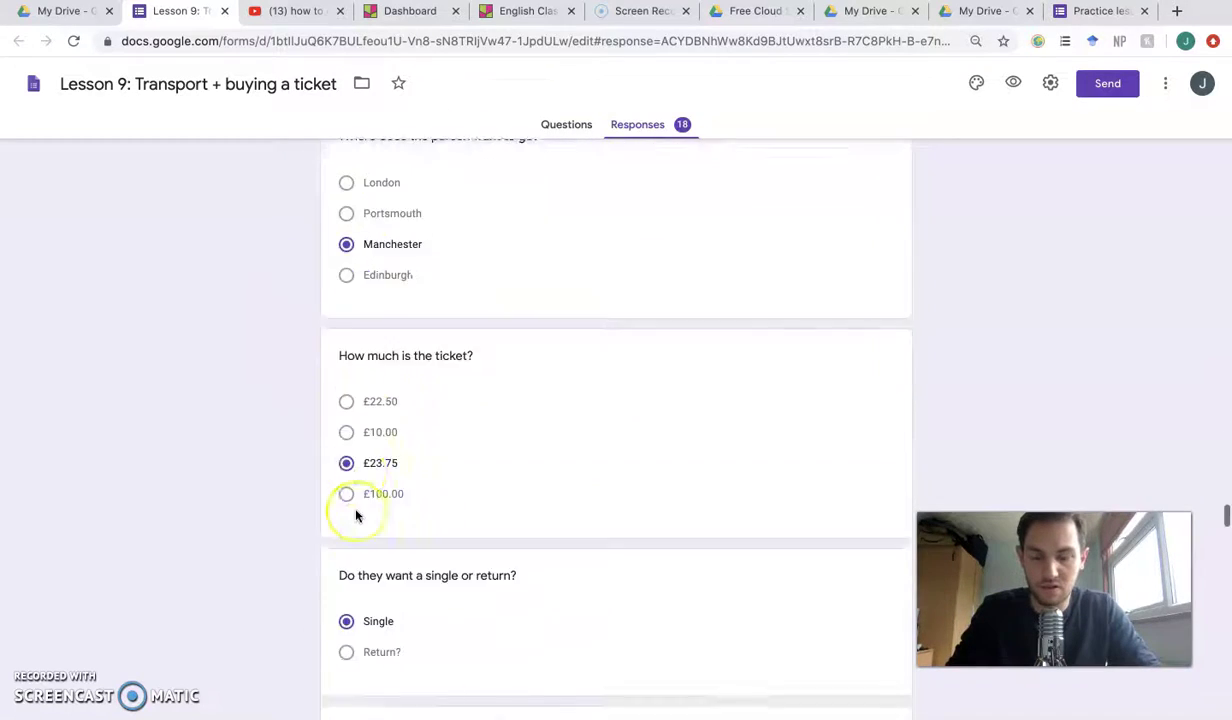
{"action": "scroll", "coordinate": [357, 516], "scroll_direction": "down", "scroll_amount": 10}
{"action": "scroll", "coordinate": [355, 515], "scroll_direction": "up", "scroll_amount": 20}
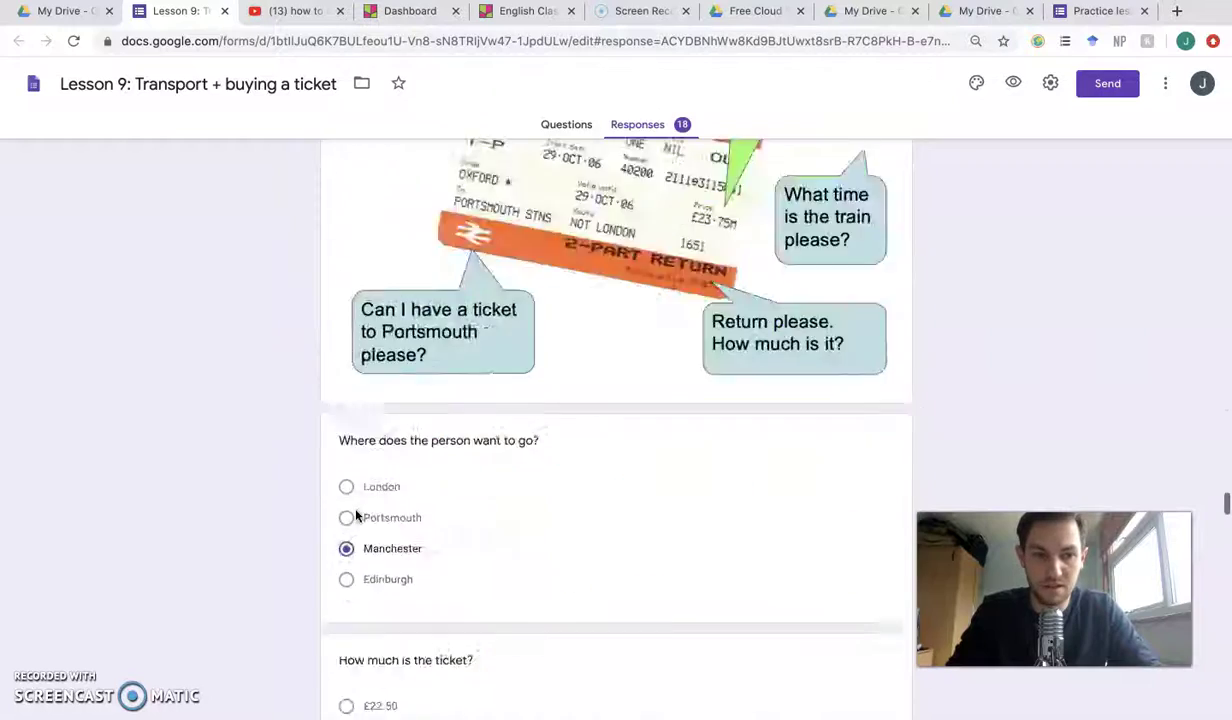
{"action": "scroll", "coordinate": [356, 515], "scroll_direction": "up", "scroll_amount": 10}
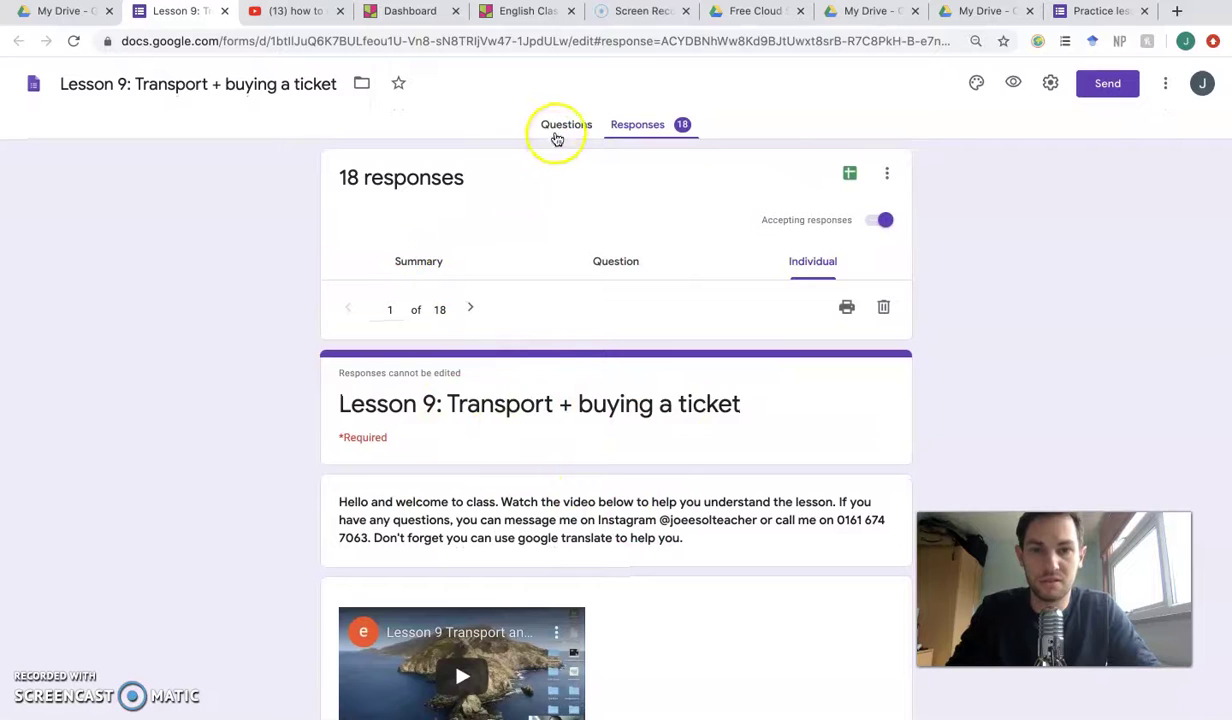
Return to the Lesson 9 form's questions to review its opening section, and switch to the desktop.
{"action": "left_click", "coordinate": [559, 126]}
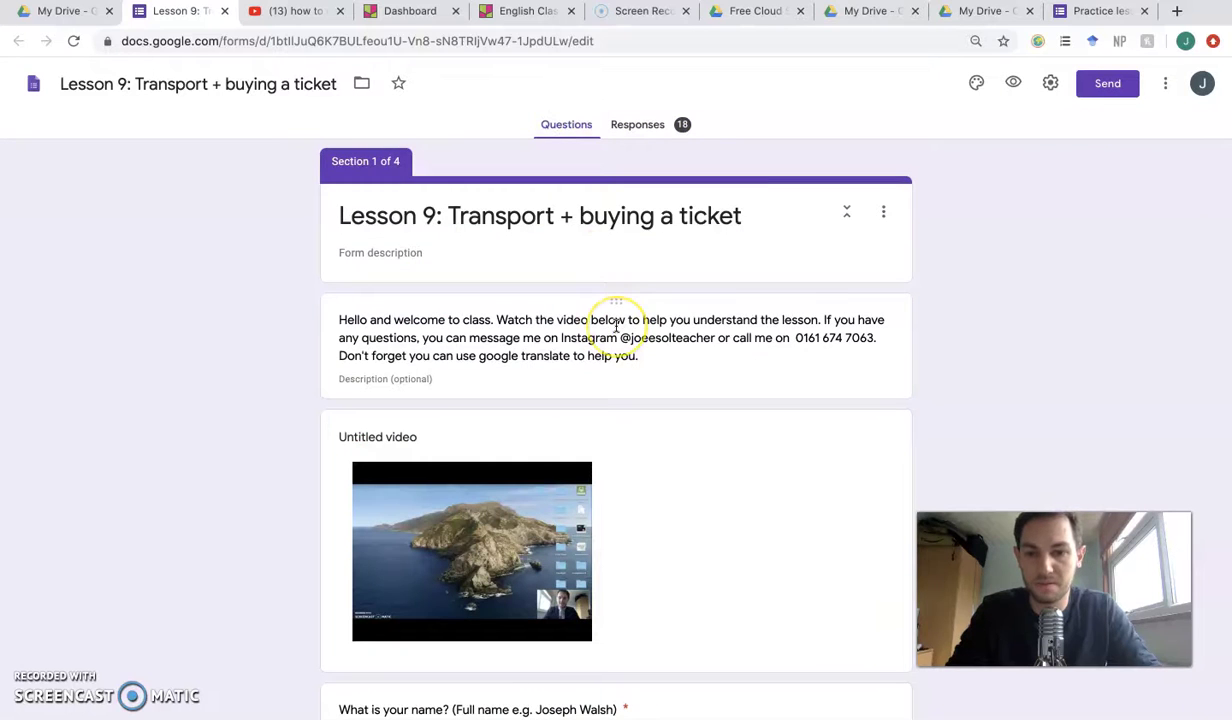
{"action": "scroll", "coordinate": [614, 324], "scroll_direction": "down", "scroll_amount": 3}
{"action": "scroll", "coordinate": [614, 324], "scroll_direction": "up", "scroll_amount": 3}
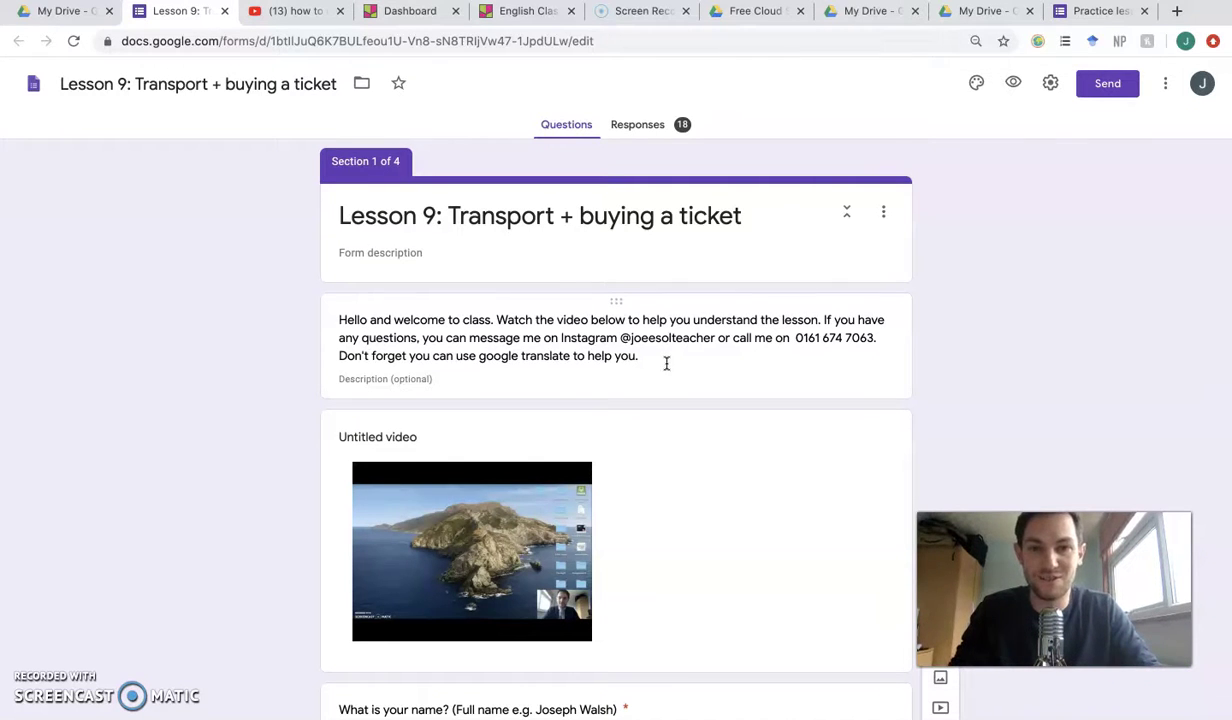
{"action": "key", "text": "ctrl+Left"}
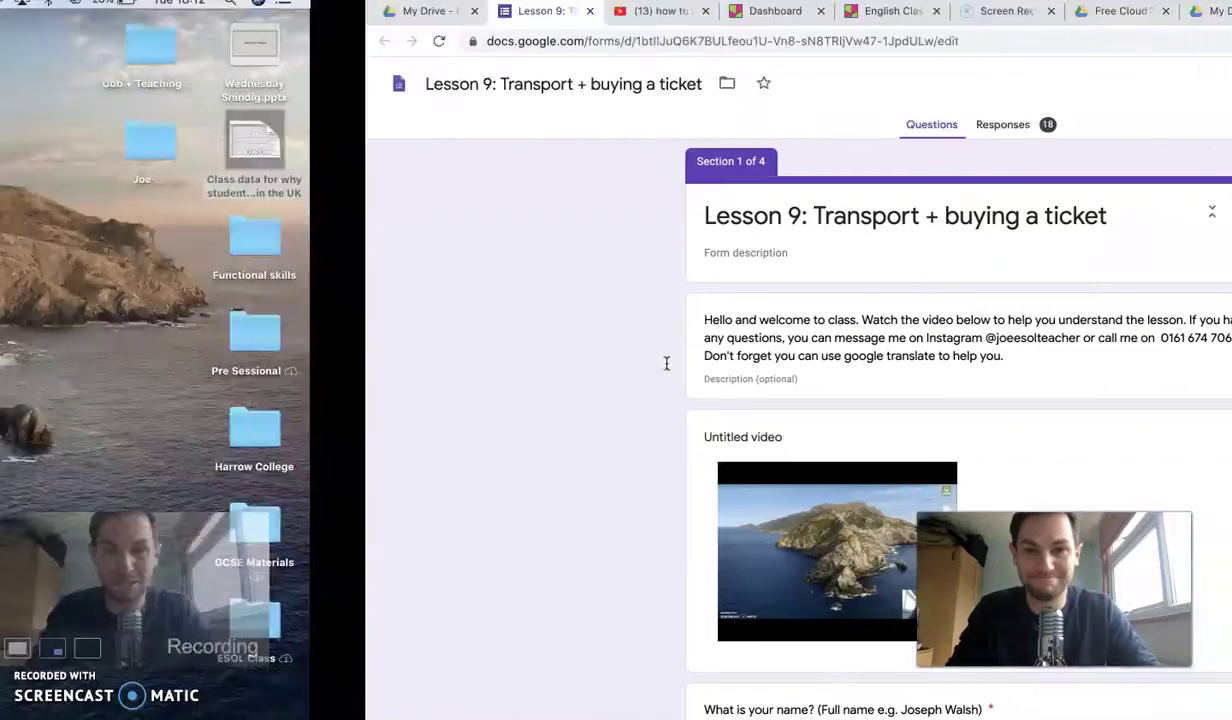